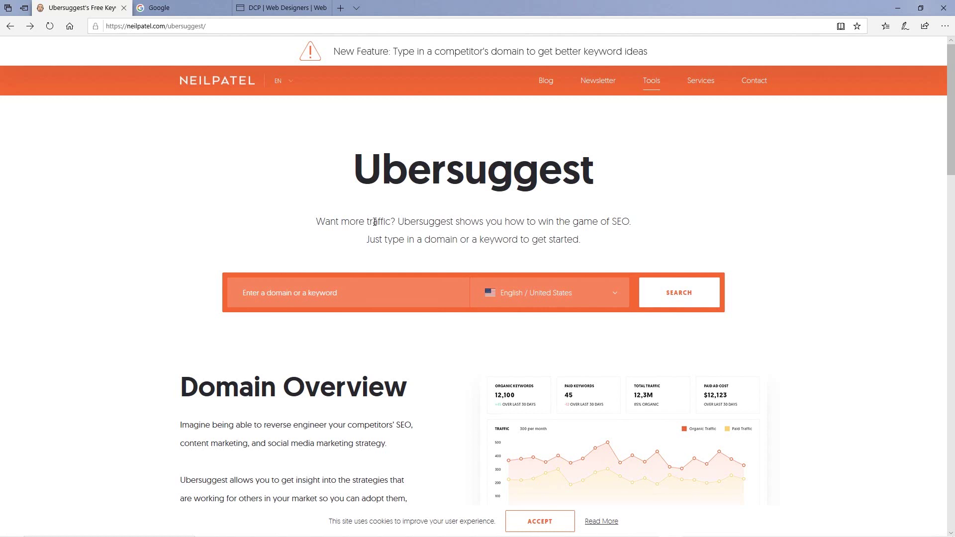
# Look up the keyword "web designers" for English / United Kingdom and dismiss the registration prompt.
pyautogui.click(269, 292)
pyautogui.click(330, 255)
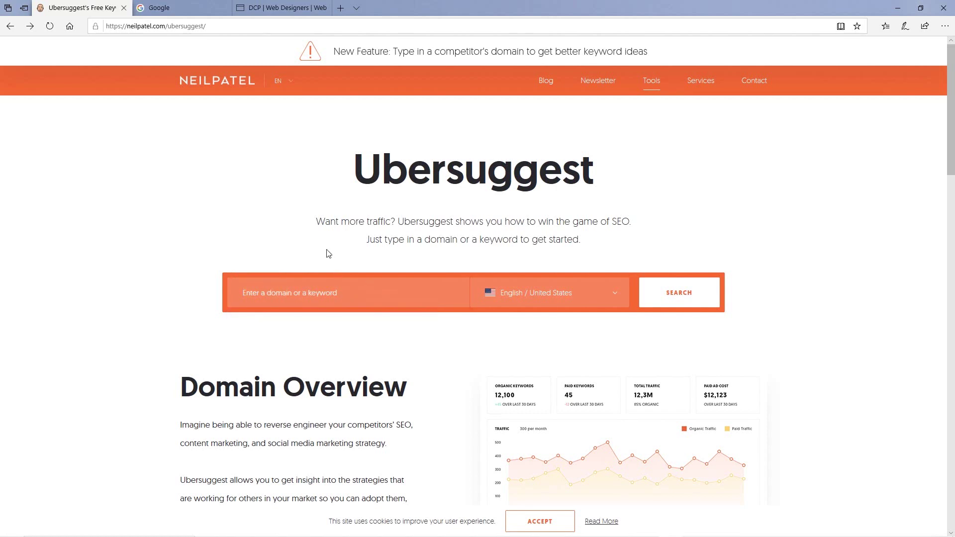
pyautogui.click(327, 297)
pyautogui.write('web designers')
pyautogui.click(552, 295)
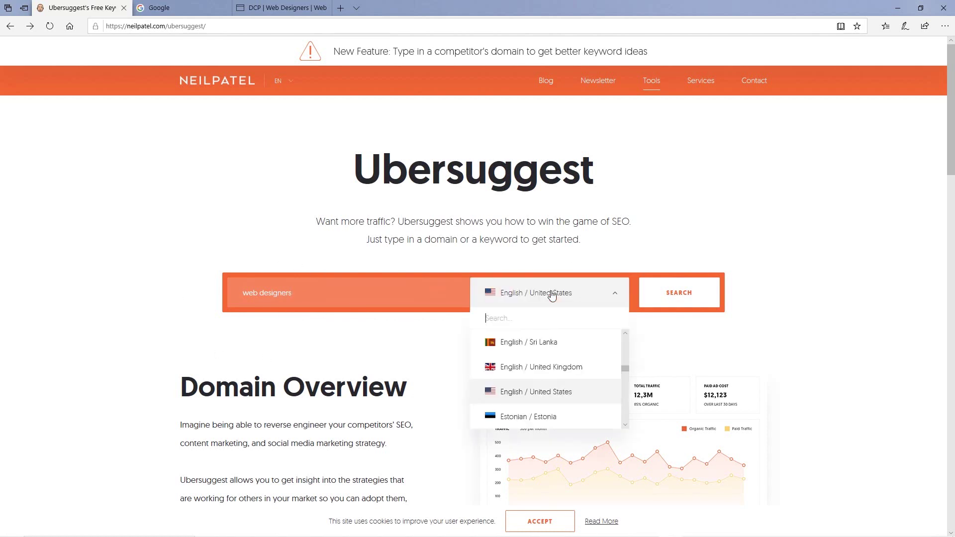
pyautogui.click(541, 370)
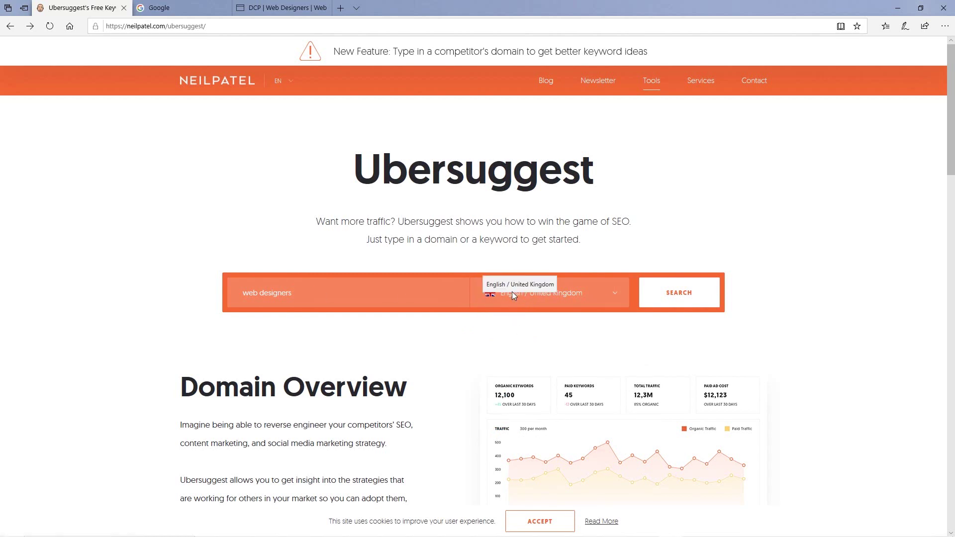
pyautogui.click(685, 297)
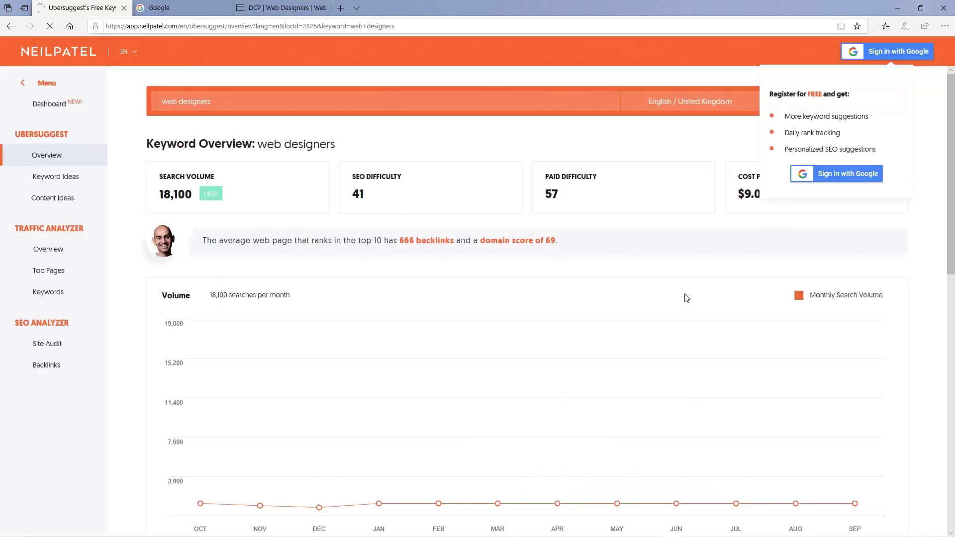
pyautogui.click(900, 78)
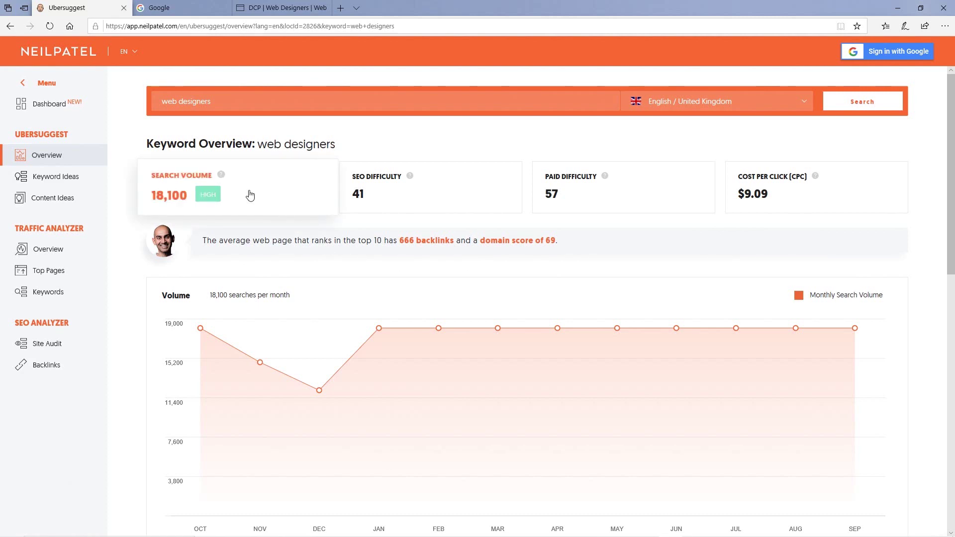
# Examine the keyword's metrics, monthly volume chart, keyword ideas and the average backlinks and domain score of the top 10 pages.
pyautogui.scroll(-2, 224, 289)
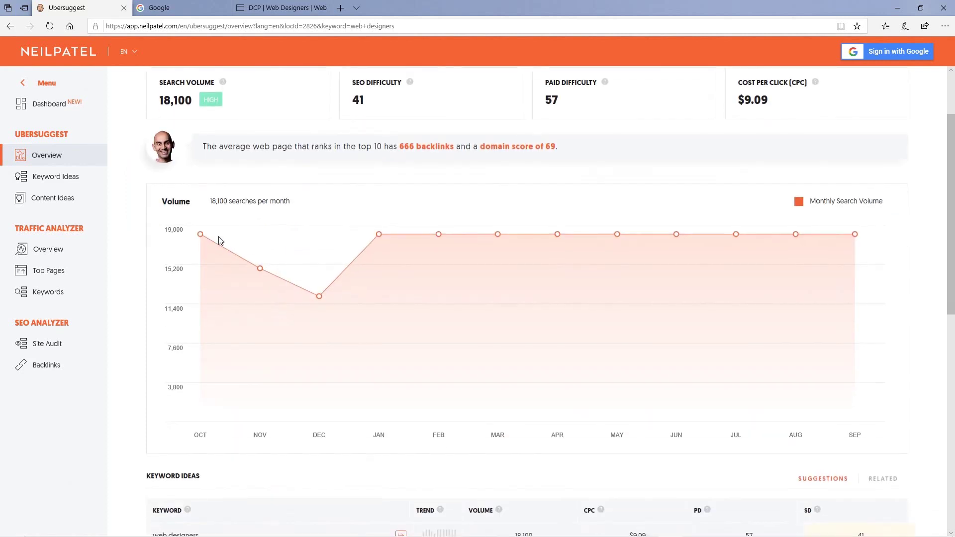
pyautogui.moveTo(201, 235)
pyautogui.moveTo(320, 297)
pyautogui.scroll(2, 520, 299)
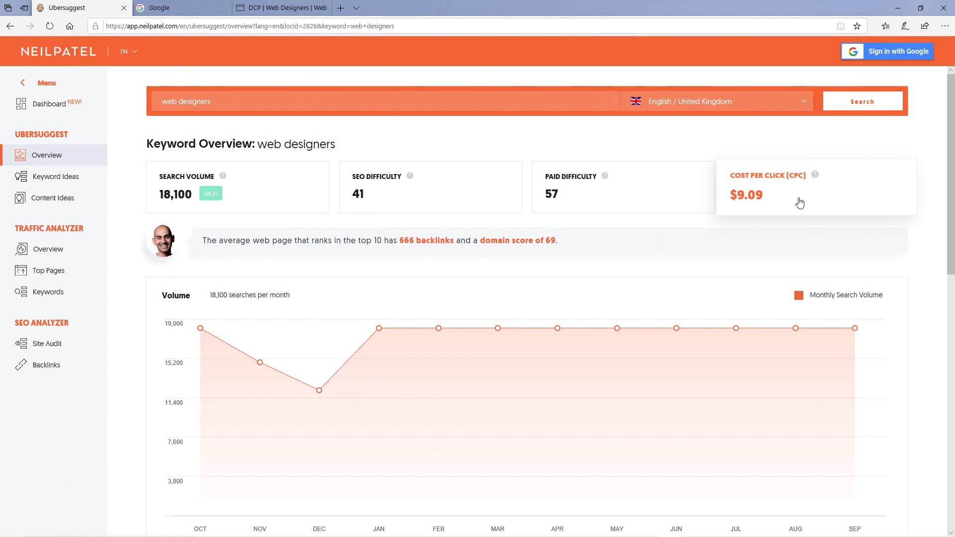
pyautogui.scroll(-7, 429, 305)
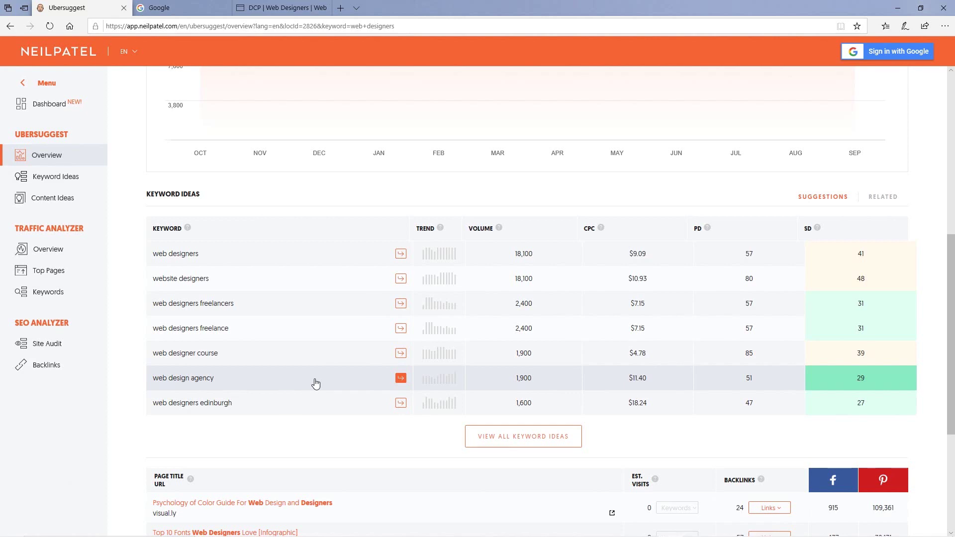
pyautogui.scroll(7, 315, 383)
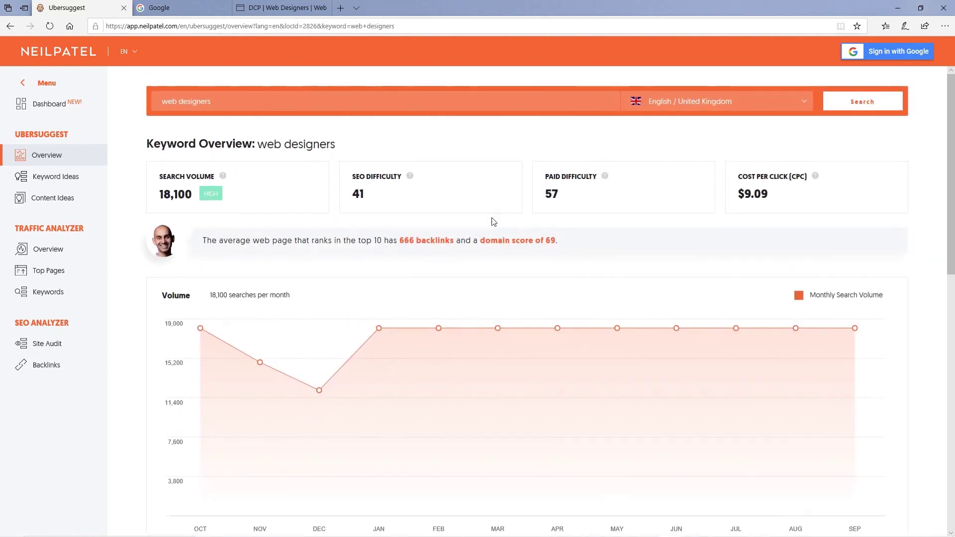
pyautogui.moveTo(203, 240); pyautogui.dragTo(395, 245)
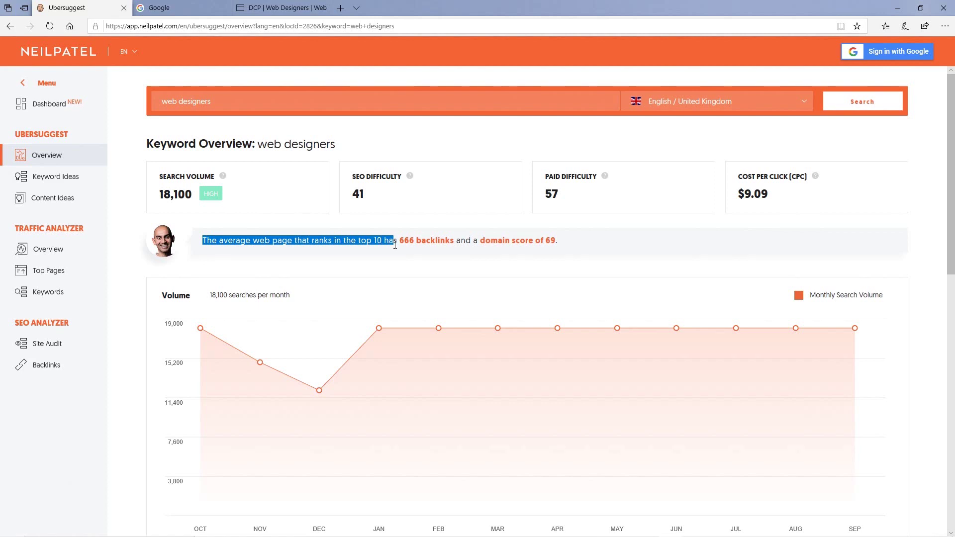
pyautogui.click(432, 242)
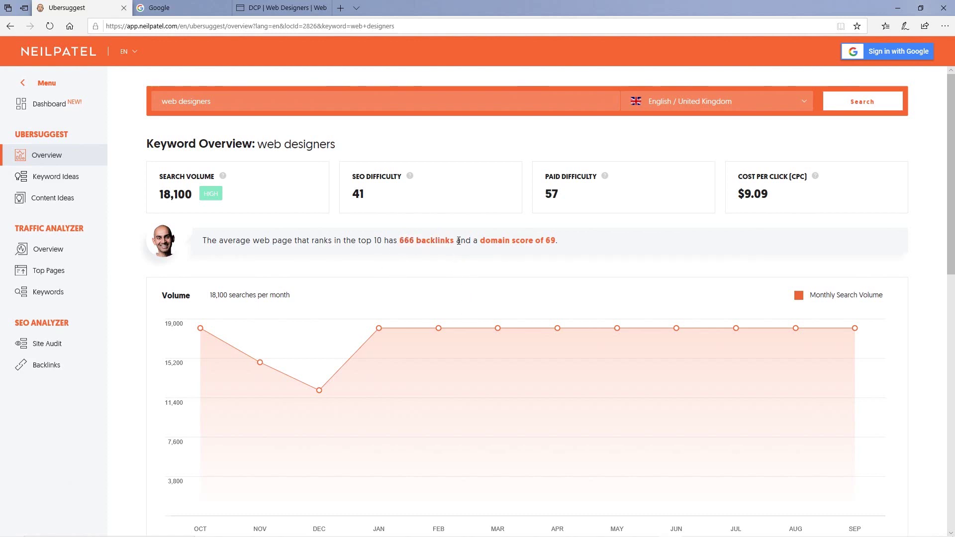
pyautogui.moveTo(457, 241); pyautogui.dragTo(490, 240)
pyautogui.click(569, 263)
# Extend the keyword to "web designers east london", run the lookup and examine its average backlinks and domain score.
pyautogui.click(228, 105)
pyautogui.write('east london')
pyautogui.click(857, 106)
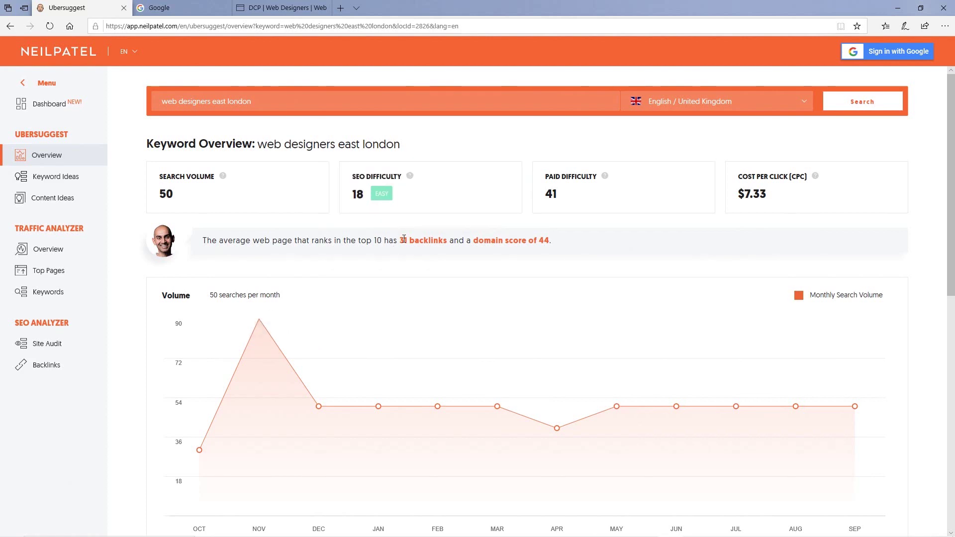
pyautogui.moveTo(480, 240); pyautogui.dragTo(552, 243)
pyautogui.click(551, 243)
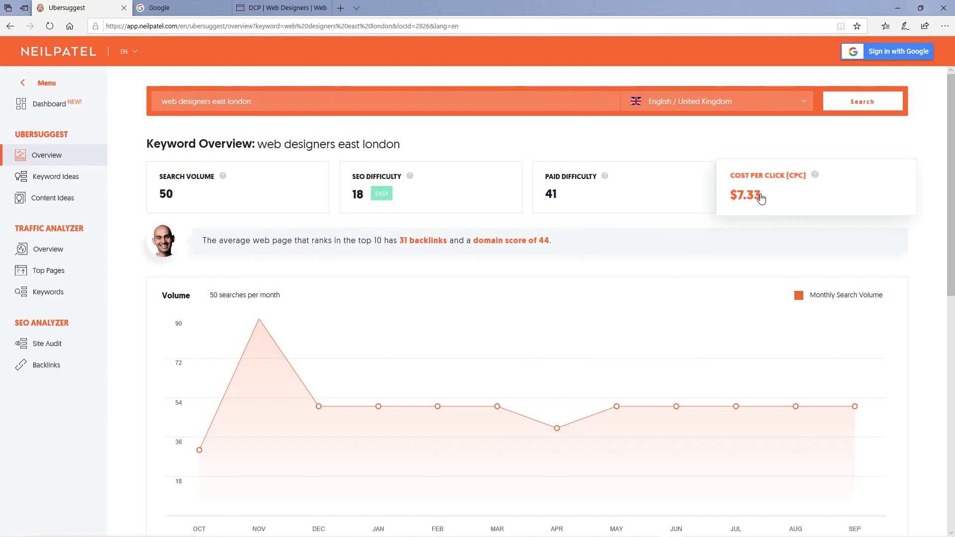
# Copy the overview keyword "web designers east london" and search Google for it.
pyautogui.moveTo(258, 144); pyautogui.dragTo(407, 144)
pyautogui.hotkey('ctrl', 'c')
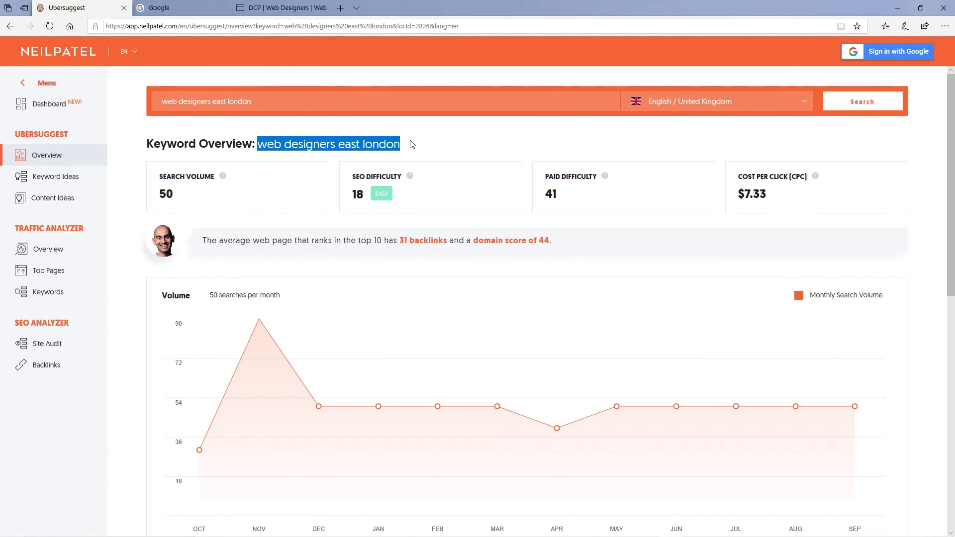
pyautogui.click(189, 9)
pyautogui.hotkey('ctrl', 'v')
pyautogui.press('Return')
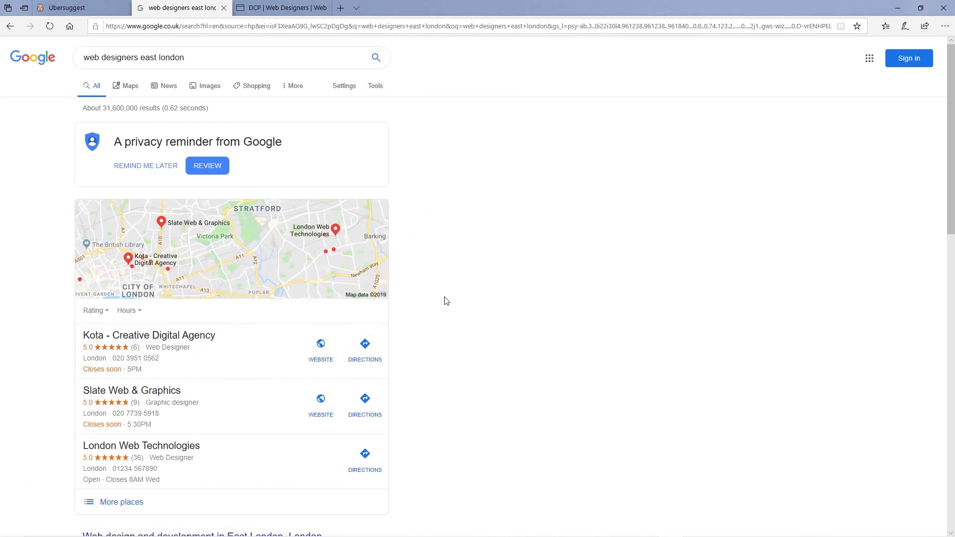
# Return to Ubersuggest, shorten the keyword to "web designers" and run the lookup again.
pyautogui.click(67, 7)
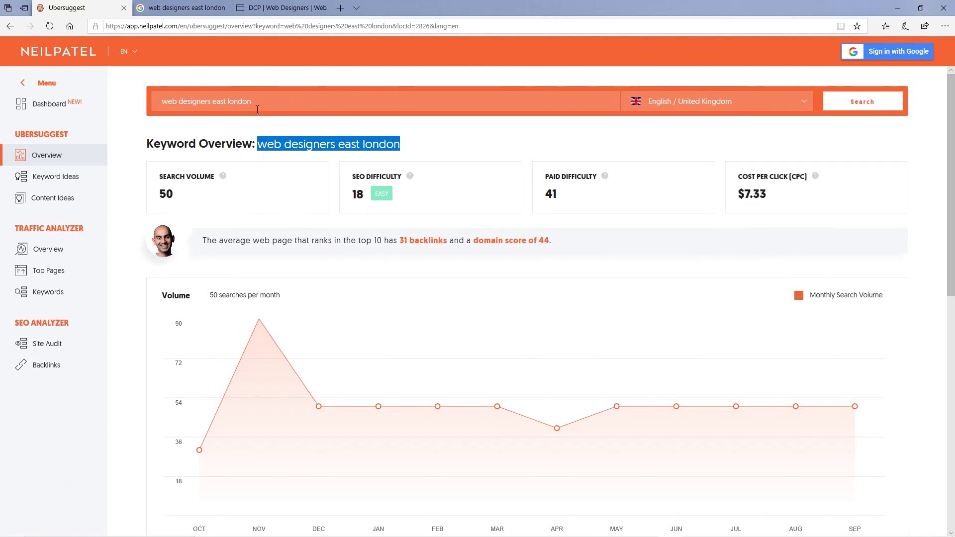
pyautogui.moveTo(211, 102); pyautogui.dragTo(300, 104)
pyautogui.press('BackSpace')
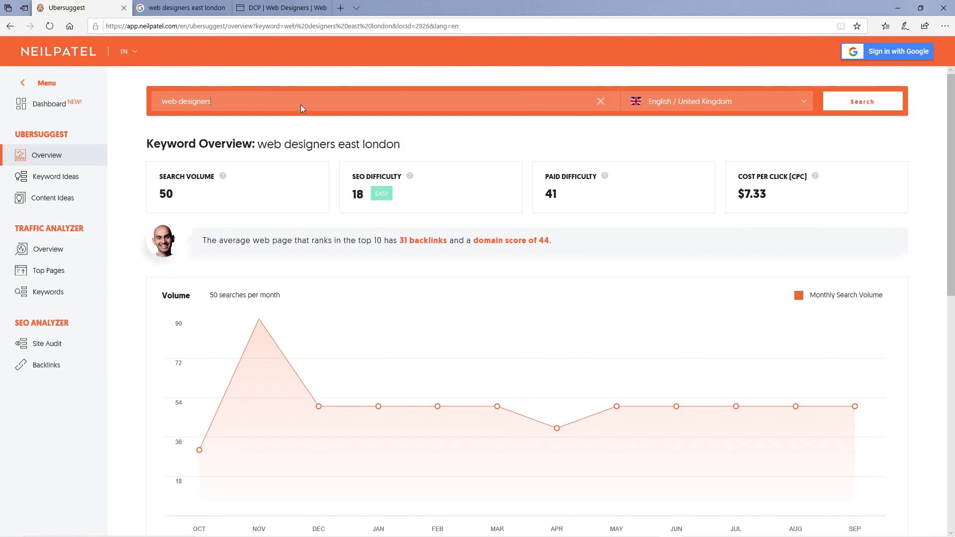
pyautogui.press('Return')
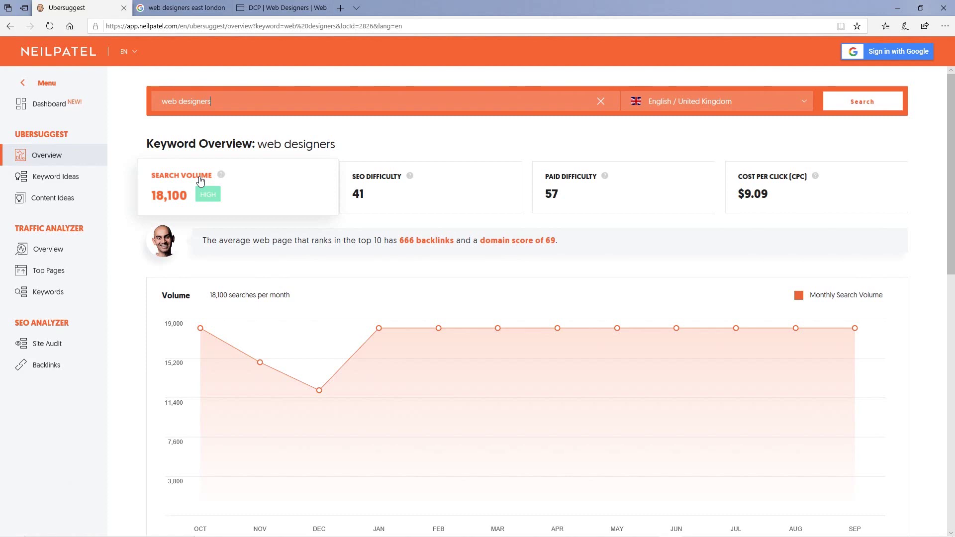
# Switch to Google and replace the existing query with a search for "web designers".
pyautogui.moveTo(214, 101); pyautogui.dragTo(150, 97)
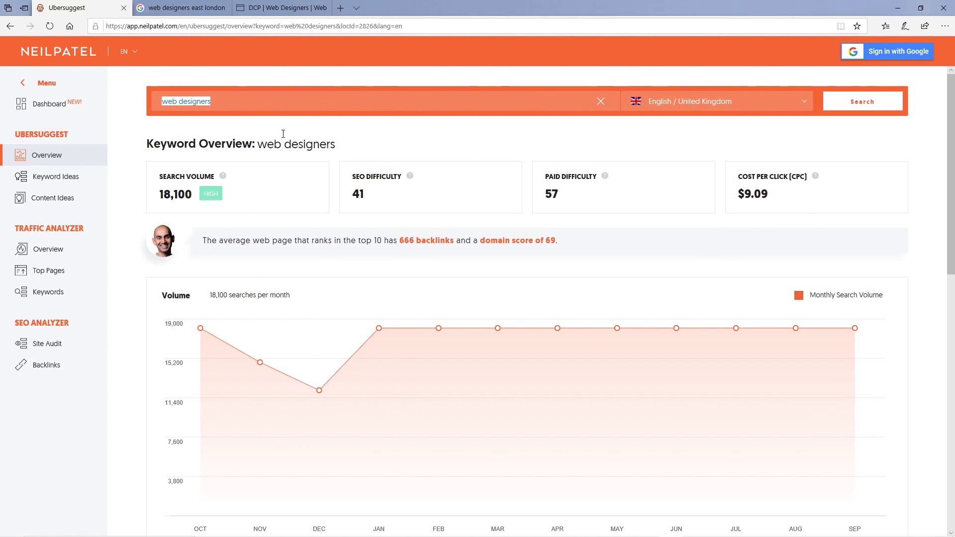
pyautogui.click(182, 7)
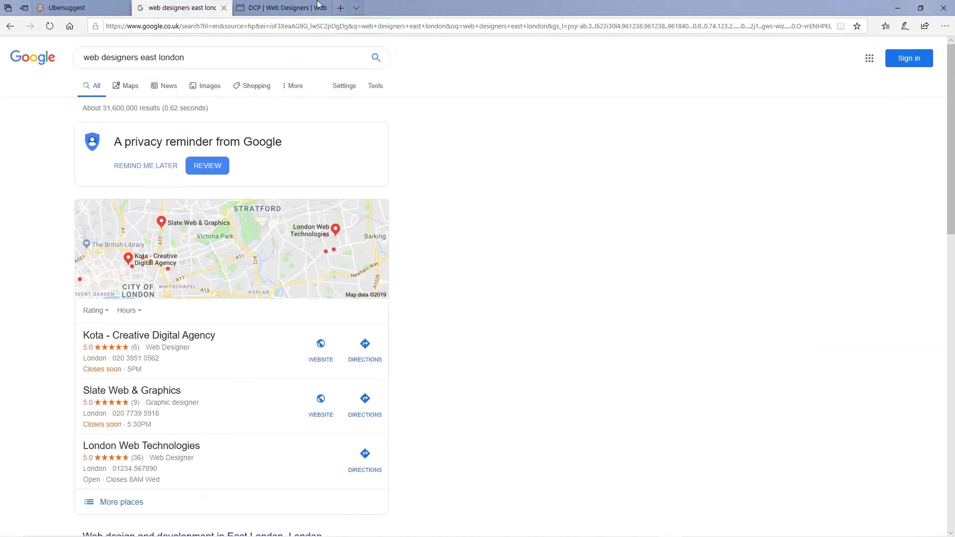
pyautogui.tripleClick(198, 57)
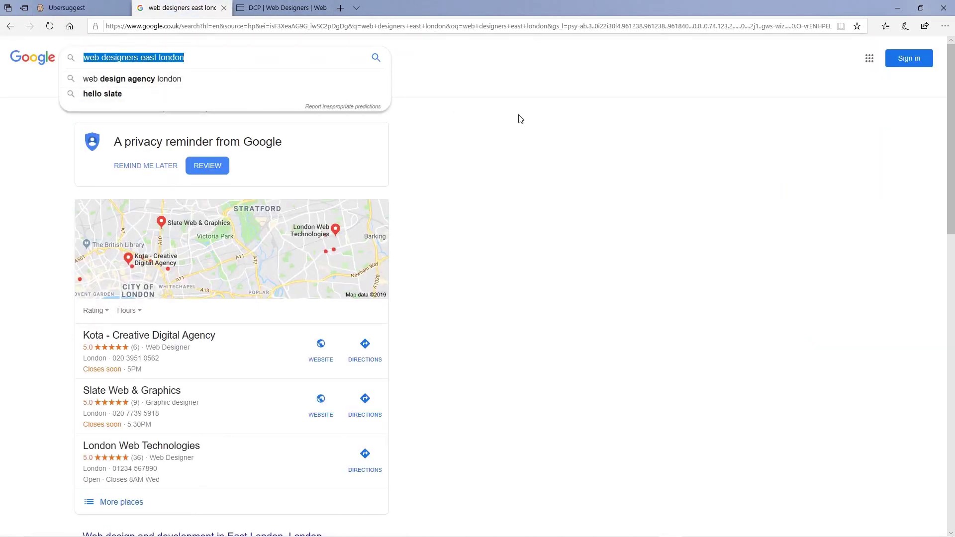
pyautogui.write('web designers')
pyautogui.press('Return')
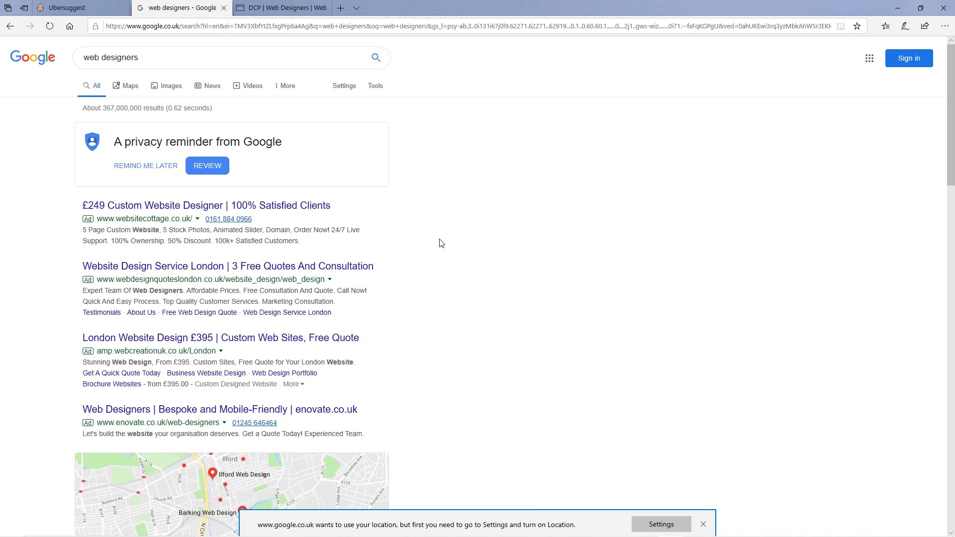
# Look through the first page of Google results for "web designers" and open the second page.
pyautogui.scroll(-15, 440, 243)
pyautogui.scroll(8, 373, 294)
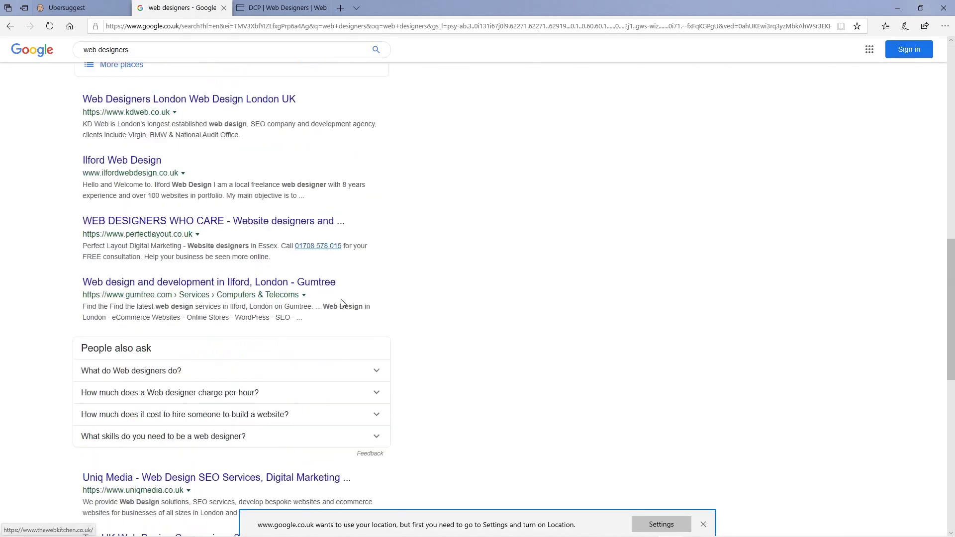
pyautogui.scroll(10, 335, 295)
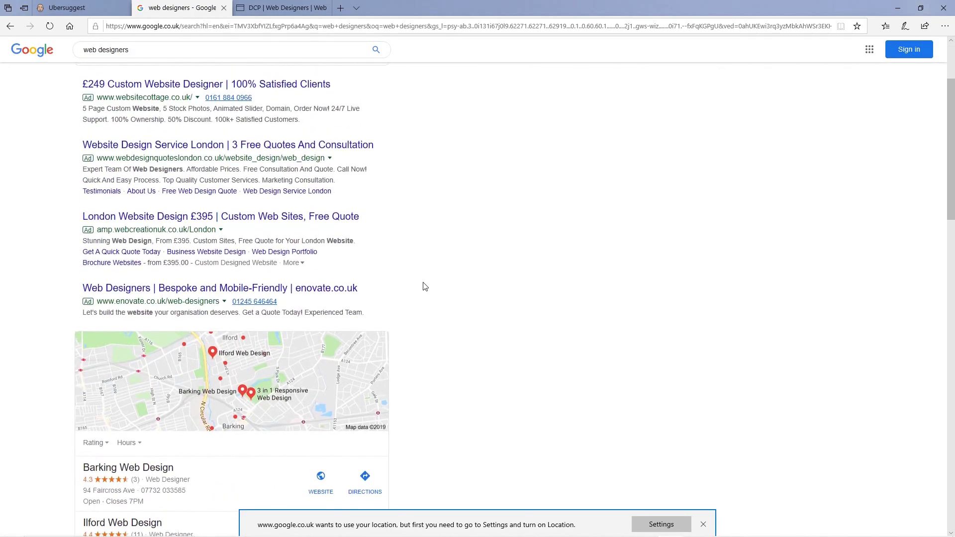
pyautogui.scroll(-10, 425, 287)
pyautogui.click(302, 465)
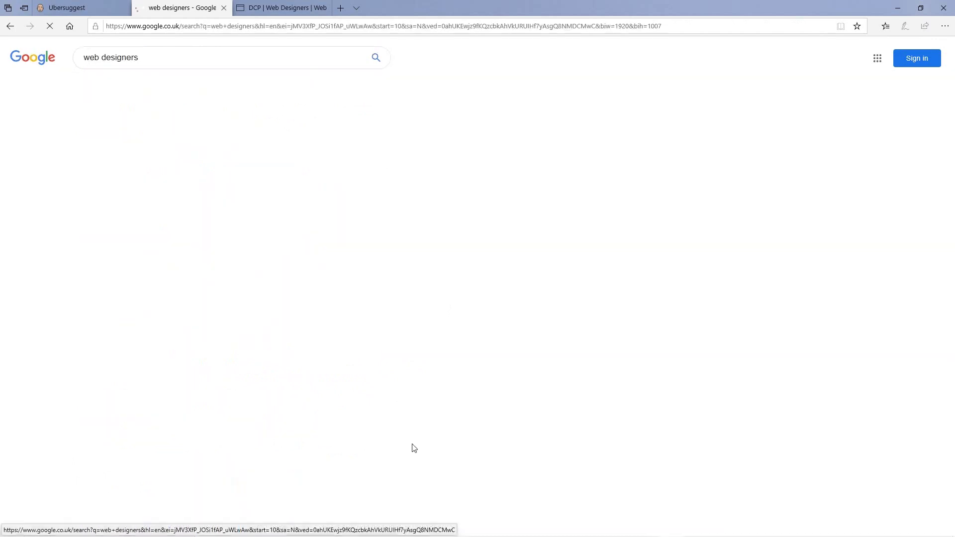
# Examine the second results page for the DCP London Web Designers listing and the total number of results.
pyautogui.scroll(-5, 443, 380)
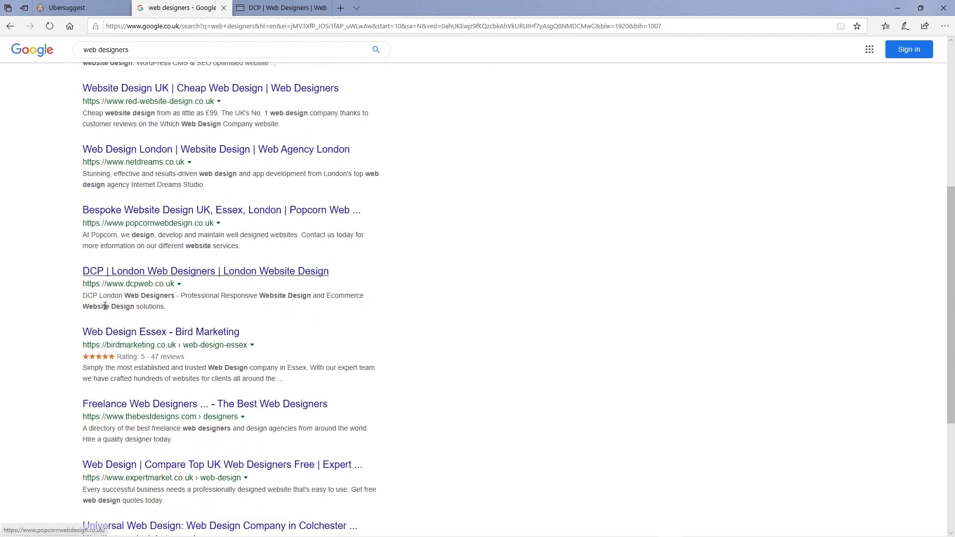
pyautogui.moveTo(169, 307); pyautogui.dragTo(83, 271)
pyautogui.scroll(6, 263, 309)
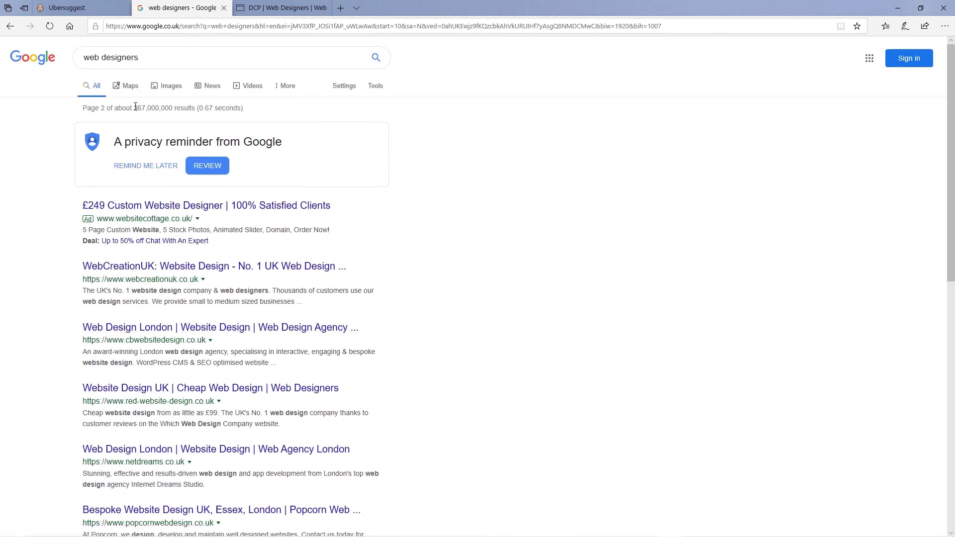
pyautogui.moveTo(134, 108); pyautogui.dragTo(176, 113)
pyautogui.click(530, 241)
pyautogui.scroll(-6, 452, 272)
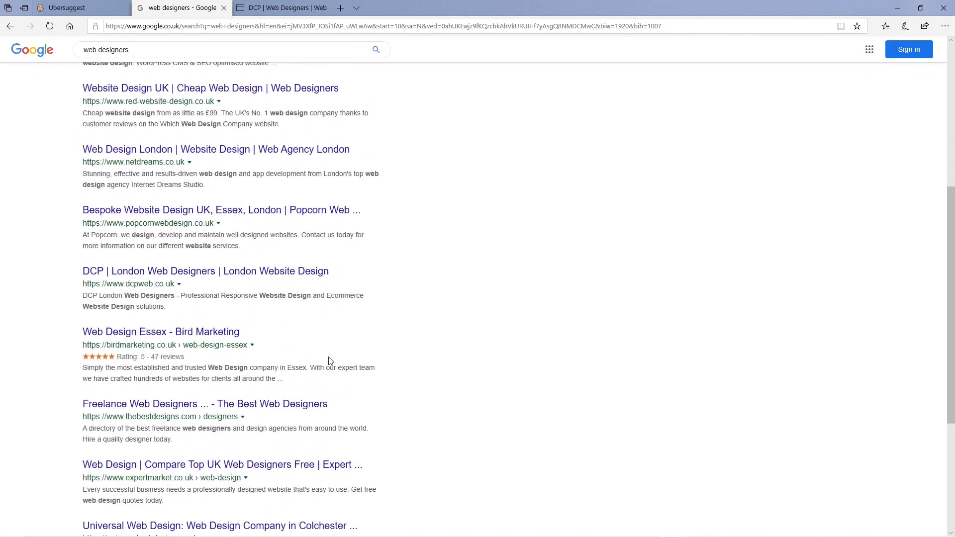
pyautogui.scroll(2, 193, 395)
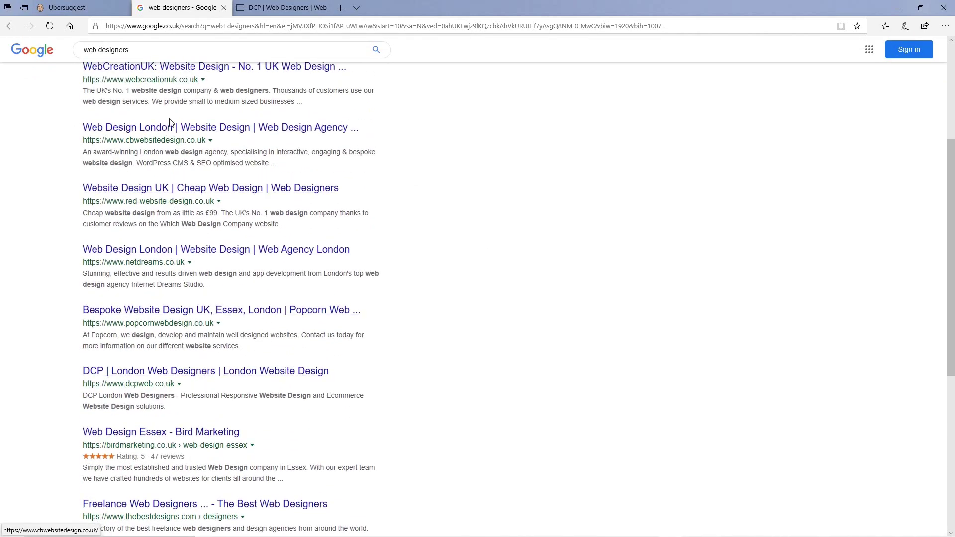
pyautogui.scroll(4, 170, 266)
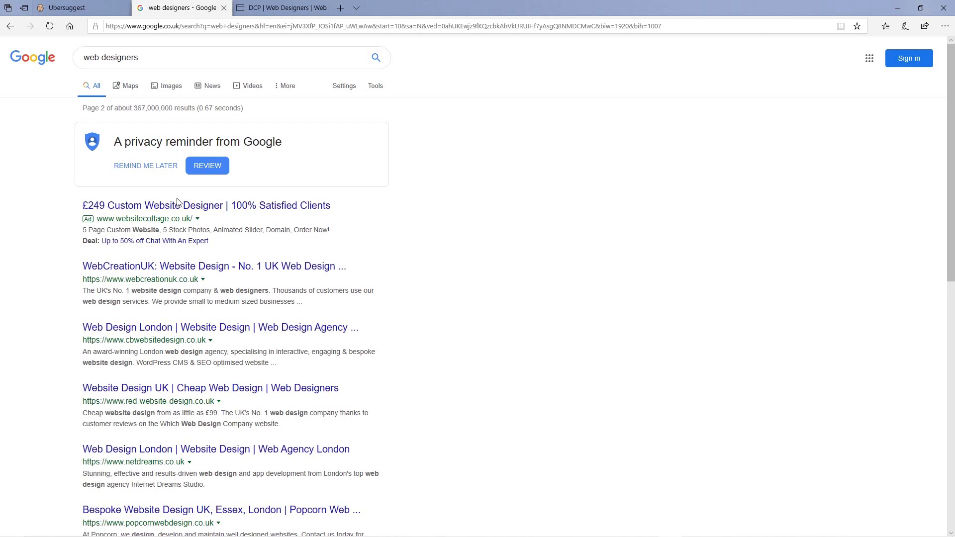
pyautogui.click(377, 58)
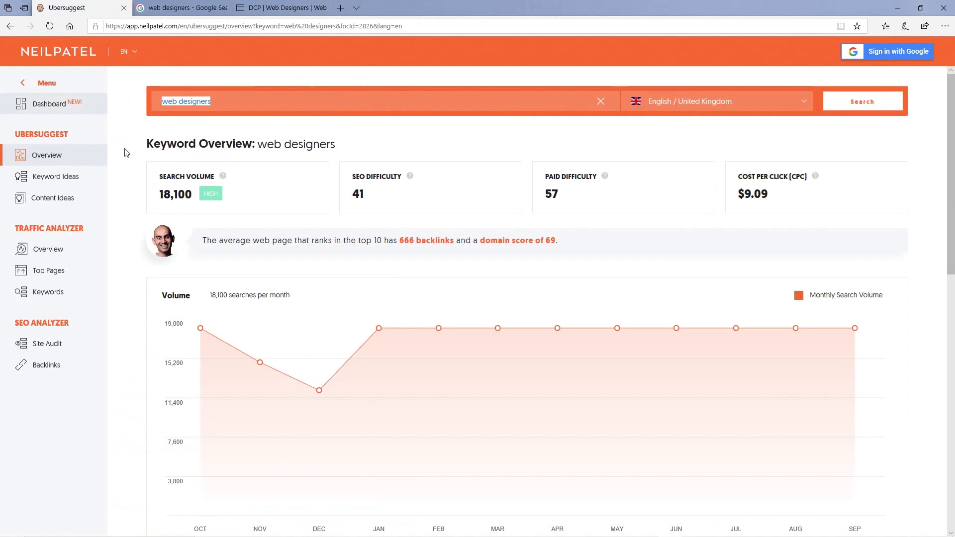
# Check the keyword's search volume in Ubersuggest, and switch to the DCP website to review its homepage headline and portfolio.
pyautogui.click(62, 9)
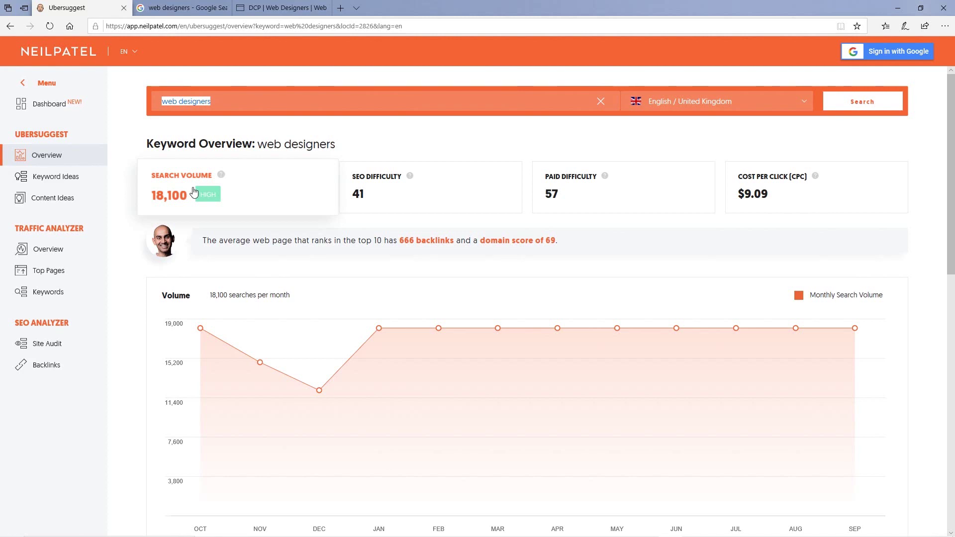
pyautogui.click(276, 8)
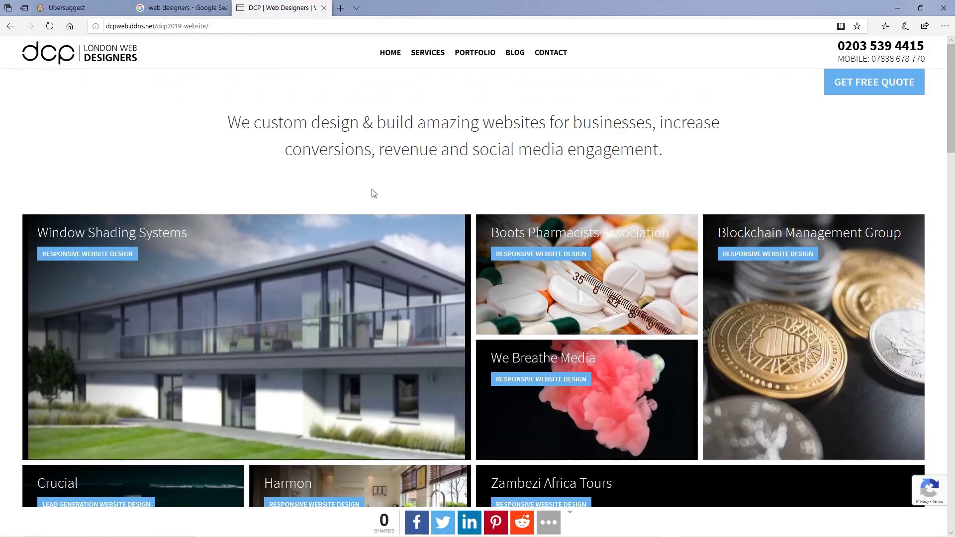
pyautogui.moveTo(229, 122); pyautogui.dragTo(682, 150)
pyautogui.click(682, 149)
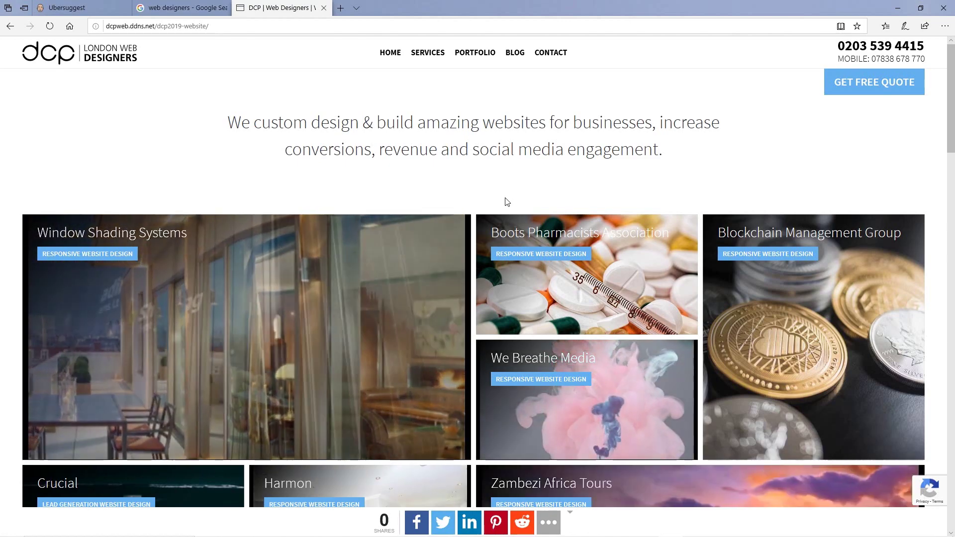
pyautogui.scroll(-2, 478, 192)
pyautogui.scroll(-4, 478, 192)
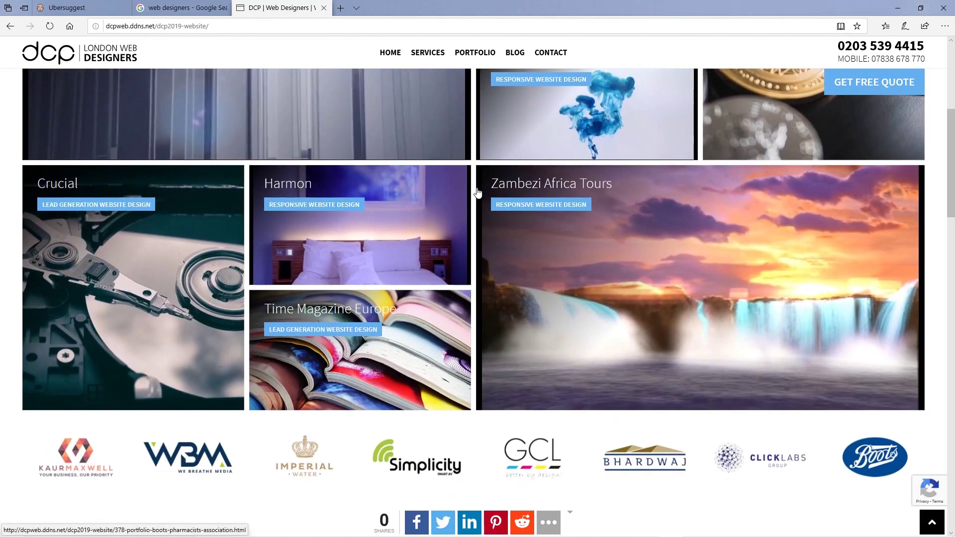
# Look through the rest of the DCP homepage down to the team section and return to the introductory headline.
pyautogui.scroll(-8, 480, 193)
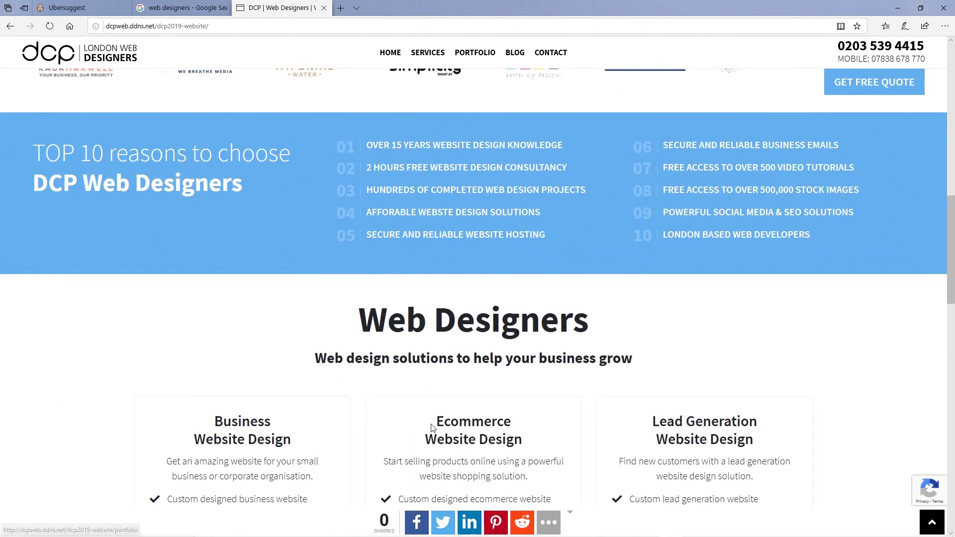
pyautogui.scroll(-12, 473, 273)
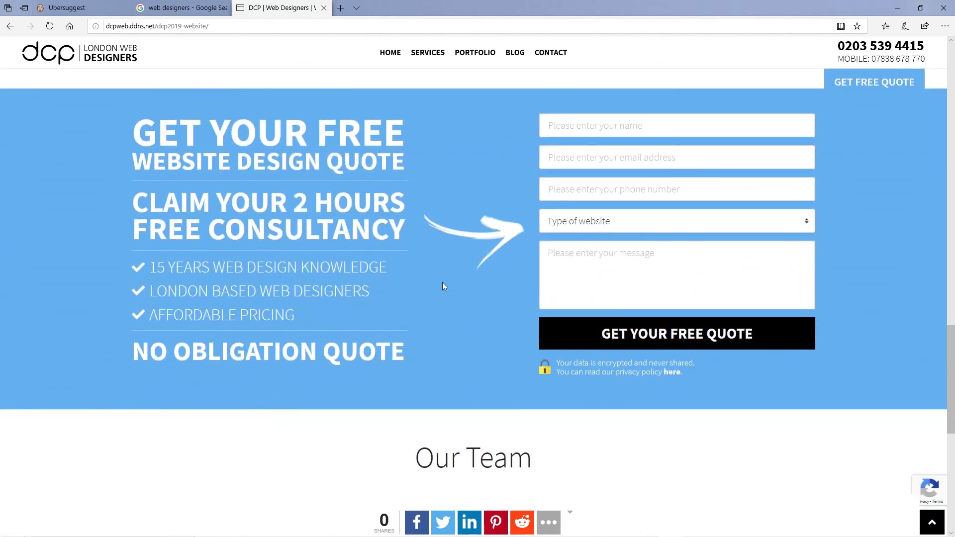
pyautogui.scroll(-7, 352, 285)
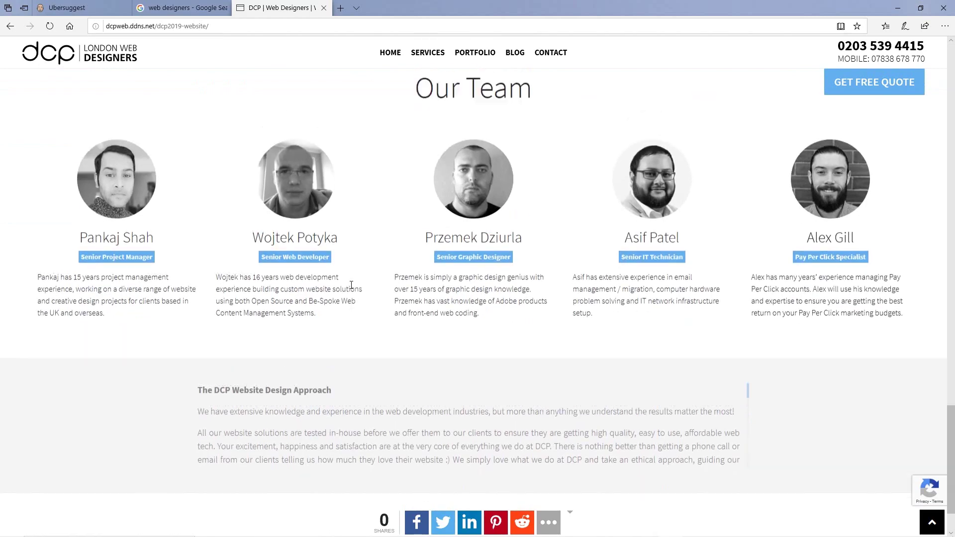
pyautogui.scroll(13, 351, 285)
pyautogui.scroll(10, 351, 286)
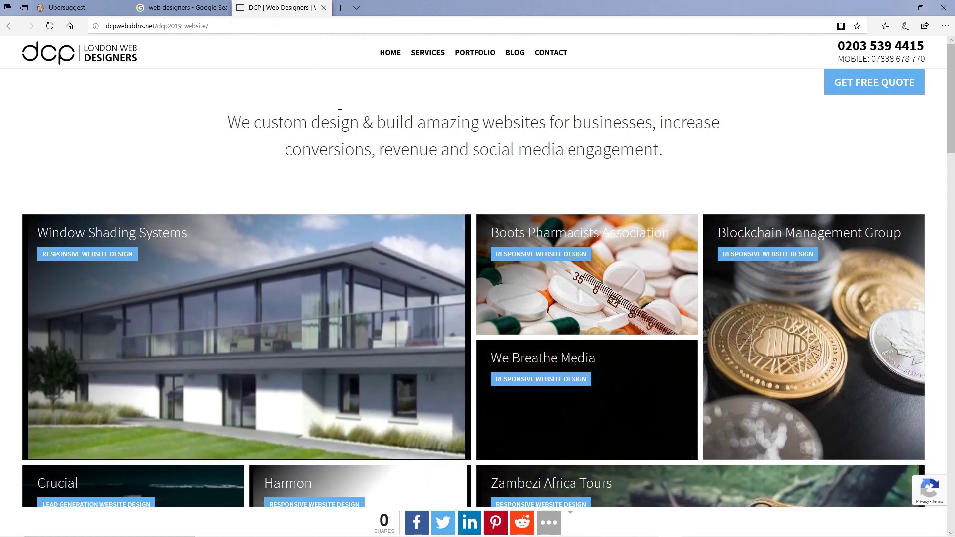
# Review the custom design introduction and the "Web Designers" heading on the DCP homepage.
pyautogui.moveTo(222, 122); pyautogui.dragTo(685, 178)
pyautogui.click(684, 178)
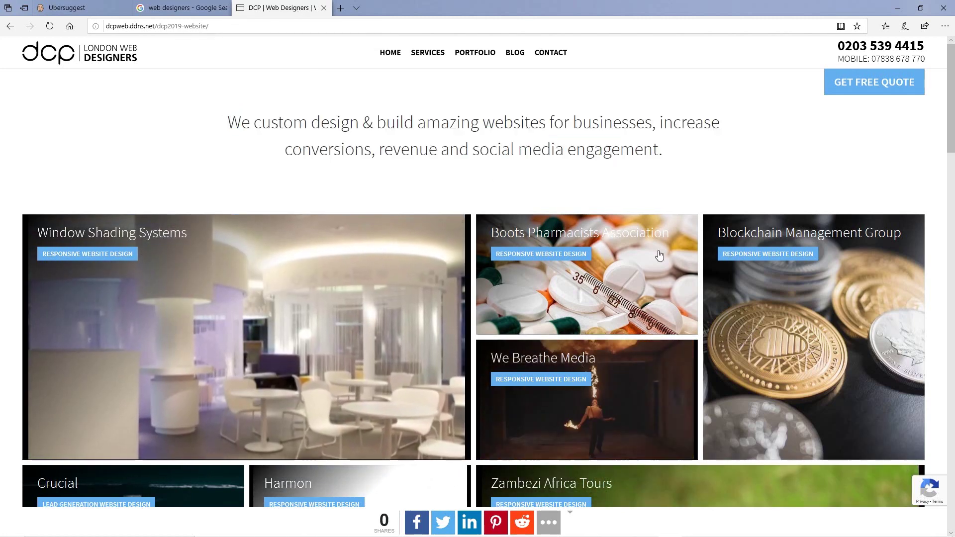
pyautogui.scroll(-5, 514, 208)
pyautogui.scroll(-6, 513, 207)
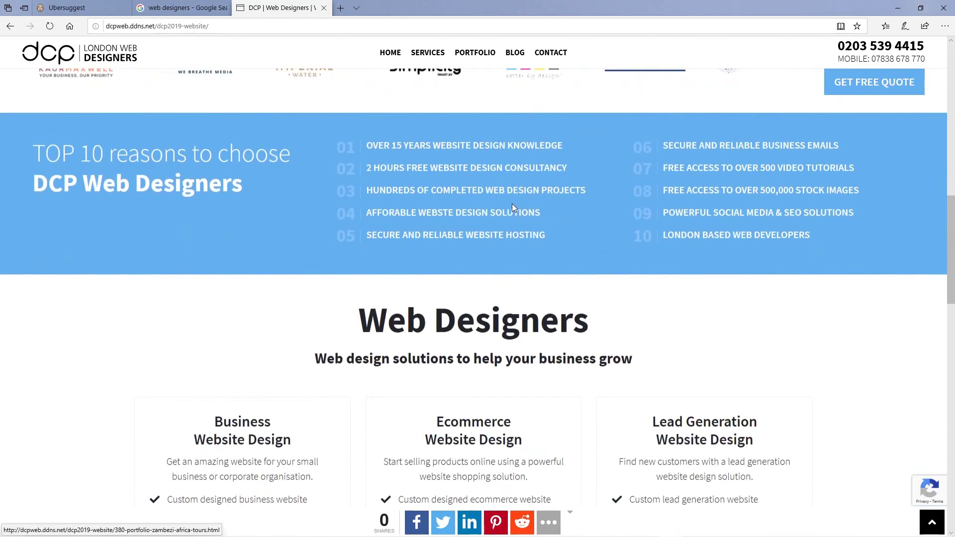
pyautogui.moveTo(353, 327); pyautogui.dragTo(608, 329)
pyautogui.click(608, 328)
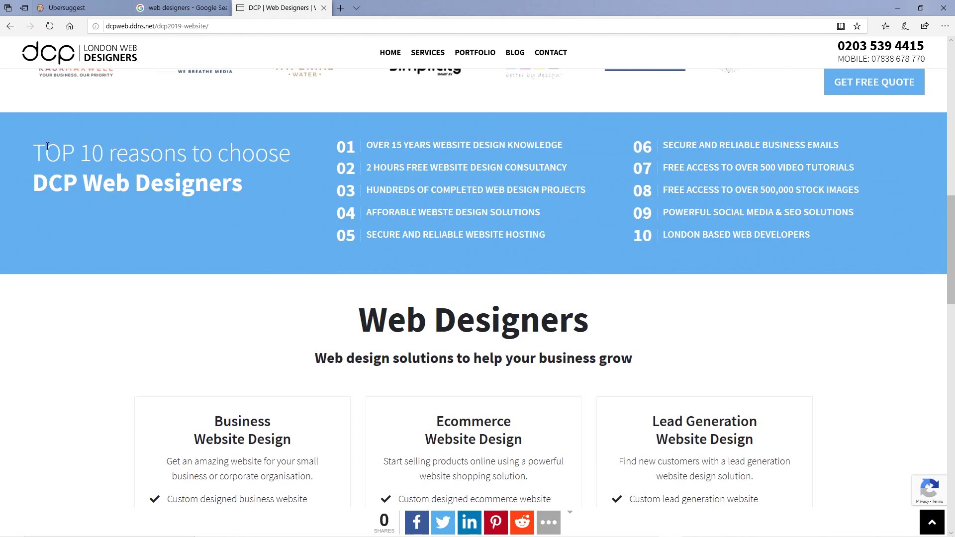
# Examine the "TOP 10 reasons to choose DCP Web Designers" section for keyword phrases such as "web design" and "web developers".
pyautogui.moveTo(48, 146); pyautogui.dragTo(267, 148)
pyautogui.click(268, 149)
pyautogui.moveTo(101, 183); pyautogui.dragTo(282, 201)
pyautogui.moveTo(482, 189); pyautogui.dragTo(530, 192)
pyautogui.moveTo(431, 167); pyautogui.dragTo(533, 190)
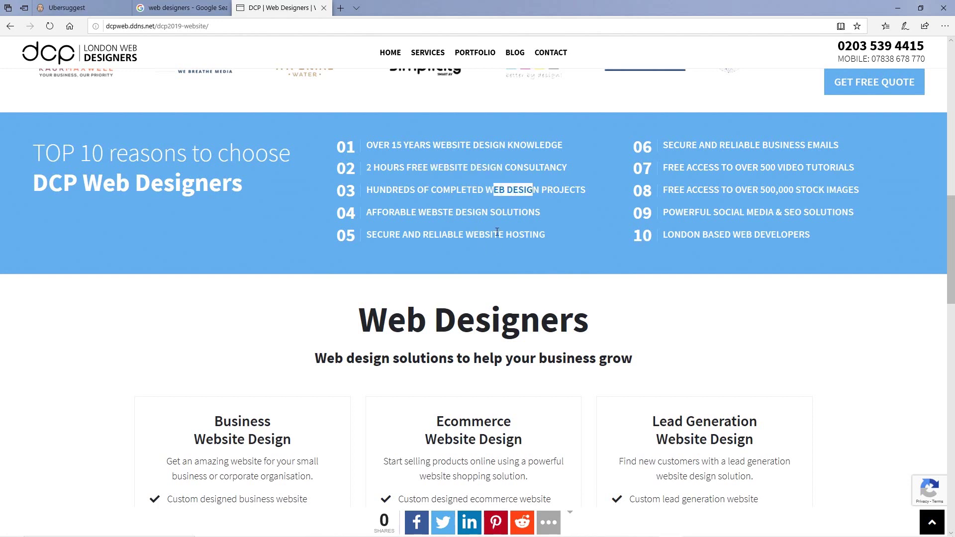
pyautogui.moveTo(734, 235); pyautogui.dragTo(818, 237)
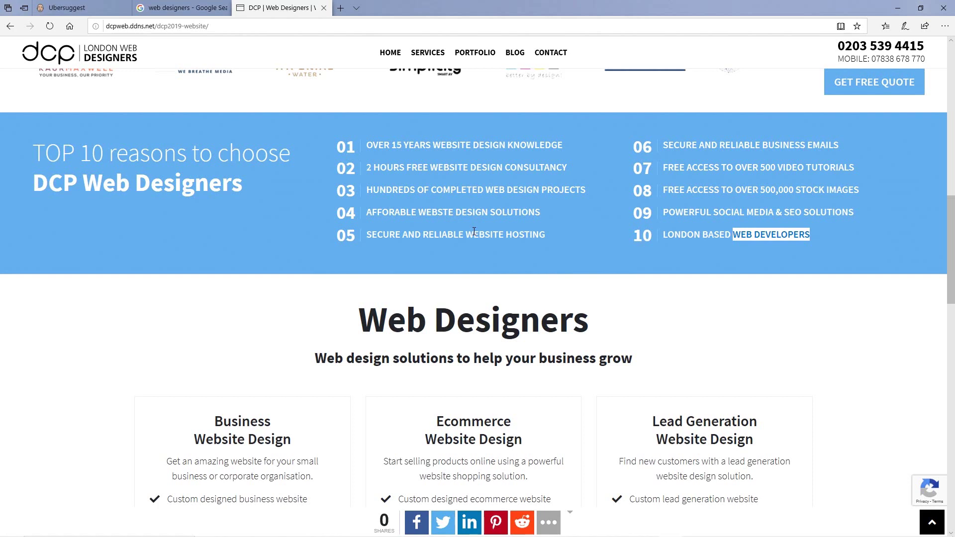
pyautogui.moveTo(33, 150); pyautogui.dragTo(242, 193)
pyautogui.click(244, 194)
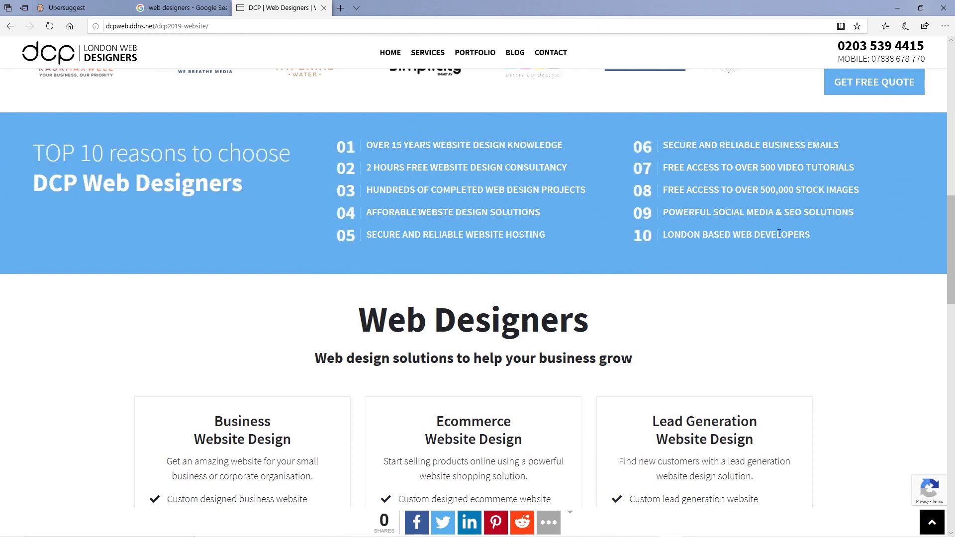
# Examine the keyword use in the "Web Designers" heading, its subheading and the Business, Ecommerce and Lead Generation service titles.
pyautogui.scroll(-4, 575, 260)
pyautogui.moveTo(357, 120); pyautogui.dragTo(577, 122)
pyautogui.click(450, 163)
pyautogui.moveTo(322, 158); pyautogui.dragTo(636, 160)
pyautogui.click(368, 166)
pyautogui.click(365, 163)
pyautogui.moveTo(323, 161)
pyautogui.mouseDown()
pyautogui.moveTo(626, 159)
pyautogui.moveTo(322, 159)
pyautogui.mouseUp()
pyautogui.click(626, 159)
pyautogui.click(322, 161)
pyautogui.tripleClick(324, 247)
pyautogui.moveTo(450, 225); pyautogui.dragTo(536, 244)
pyautogui.moveTo(673, 229); pyautogui.dragTo(761, 245)
pyautogui.click(767, 248)
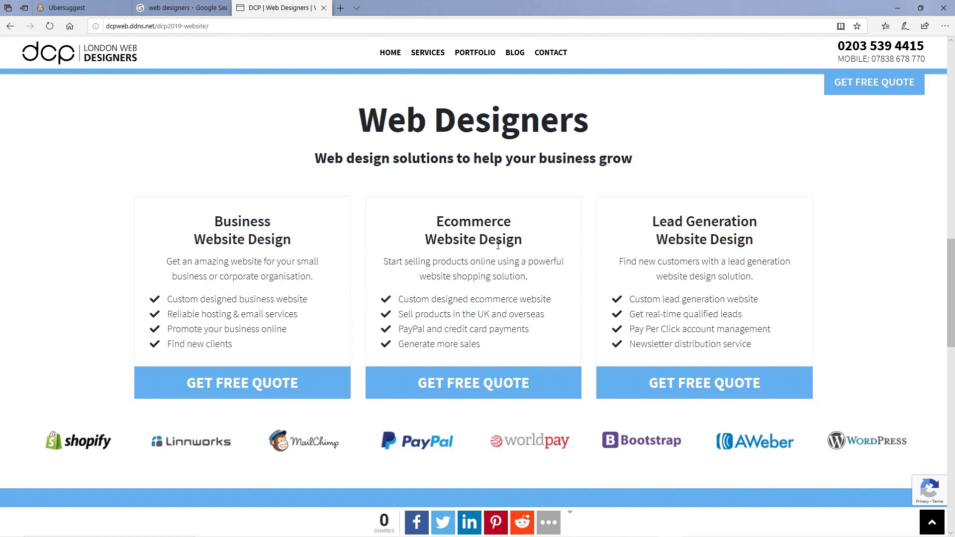
# Recheck the DCP homepage's introductory headline against the "web designers" keyword overview in Ubersuggest, and return to the DCP site.
pyautogui.scroll(10, 498, 245)
pyautogui.moveTo(396, 123); pyautogui.dragTo(581, 126)
pyautogui.click(581, 126)
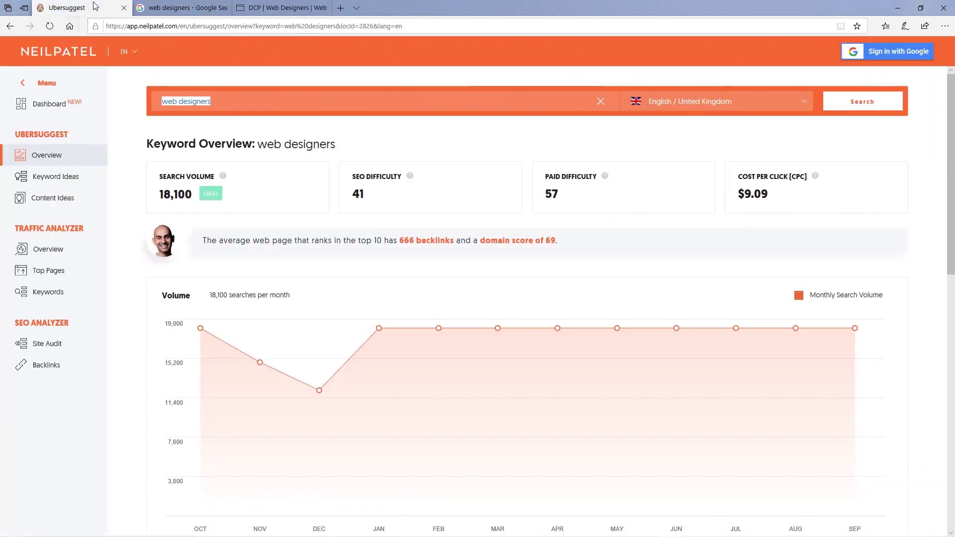
pyautogui.click(96, 6)
pyautogui.click(282, 8)
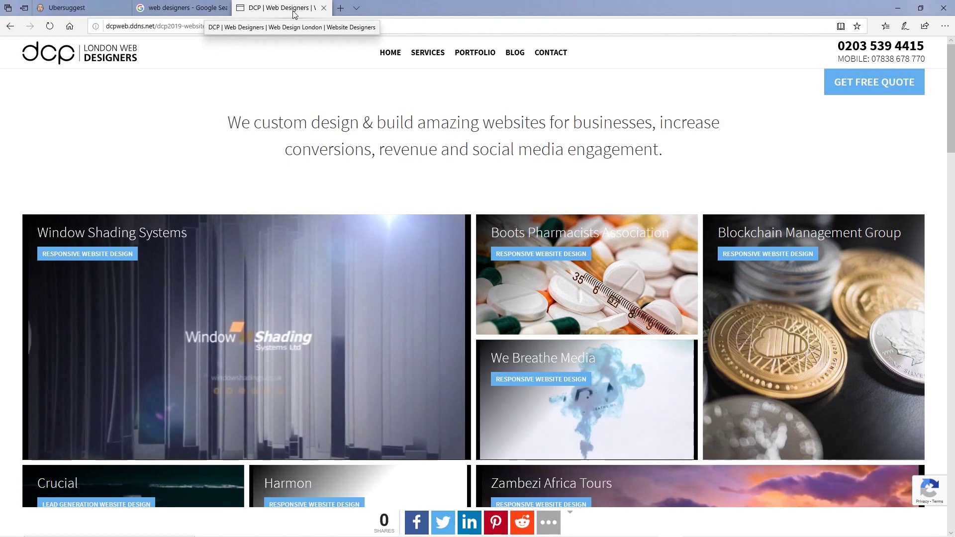
# Switch to Ubersuggest, change the keyword to "web design in London" and run the search.
pyautogui.click(52, 13)
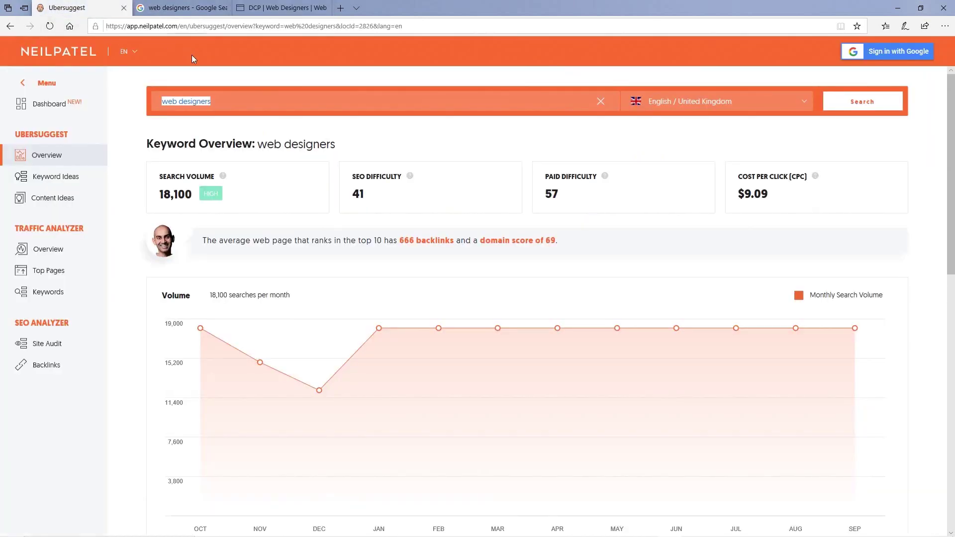
pyautogui.click(214, 103)
pyautogui.press('BackSpace')
pyautogui.press('BackSpace')
pyautogui.press('BackSpace')
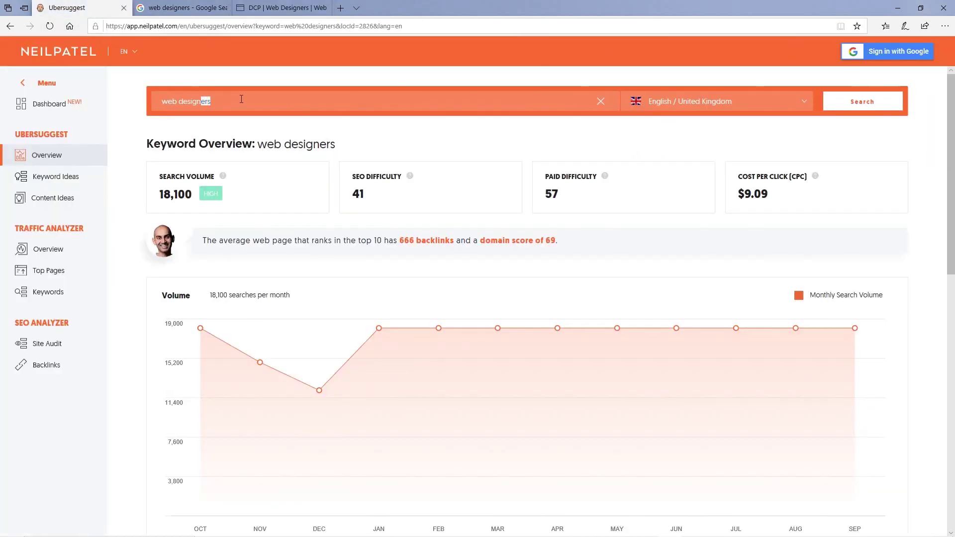
pyautogui.write('in Londnon')
pyautogui.press('Return')
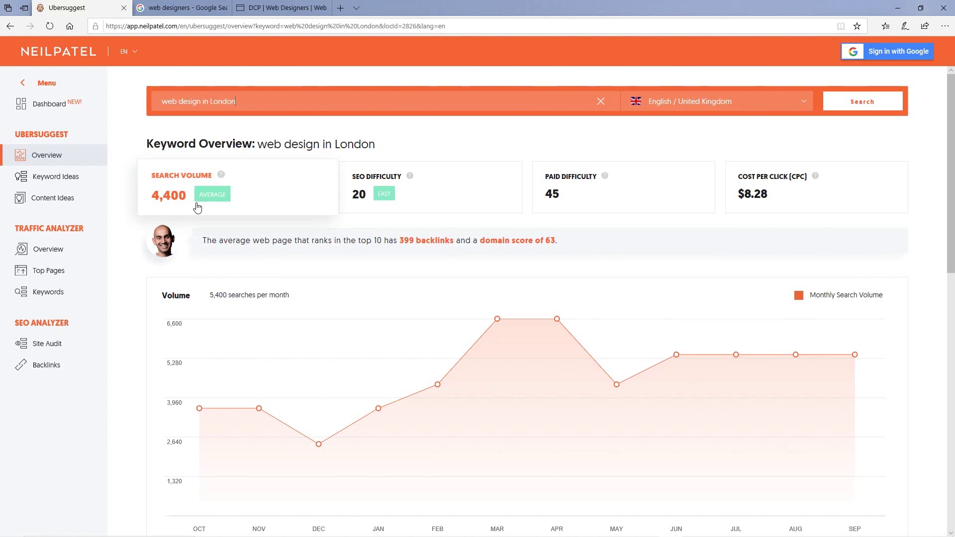
# Switch to Google, set the search settings to 100 results per page and save the preferences.
pyautogui.moveTo(237, 101); pyautogui.dragTo(162, 102)
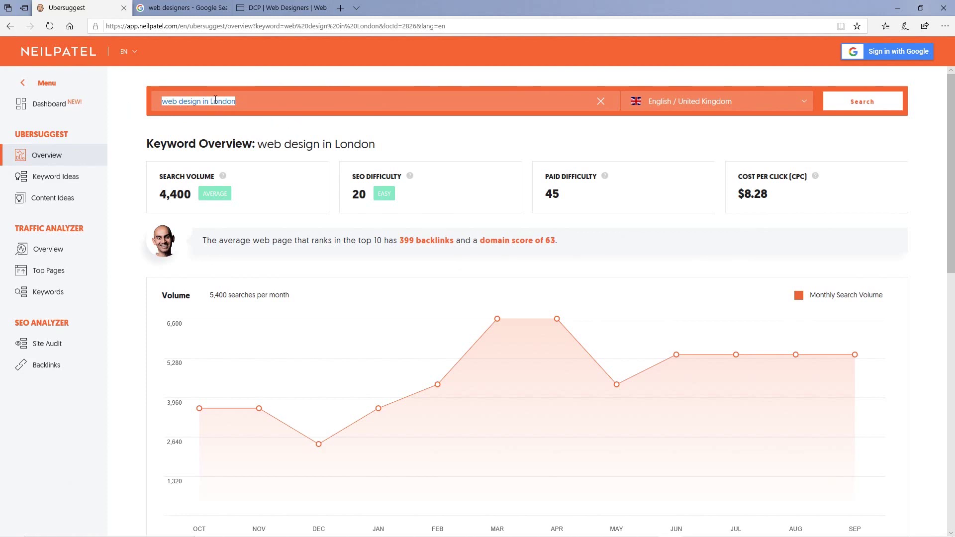
pyautogui.click(183, 8)
pyautogui.tripleClick(128, 58)
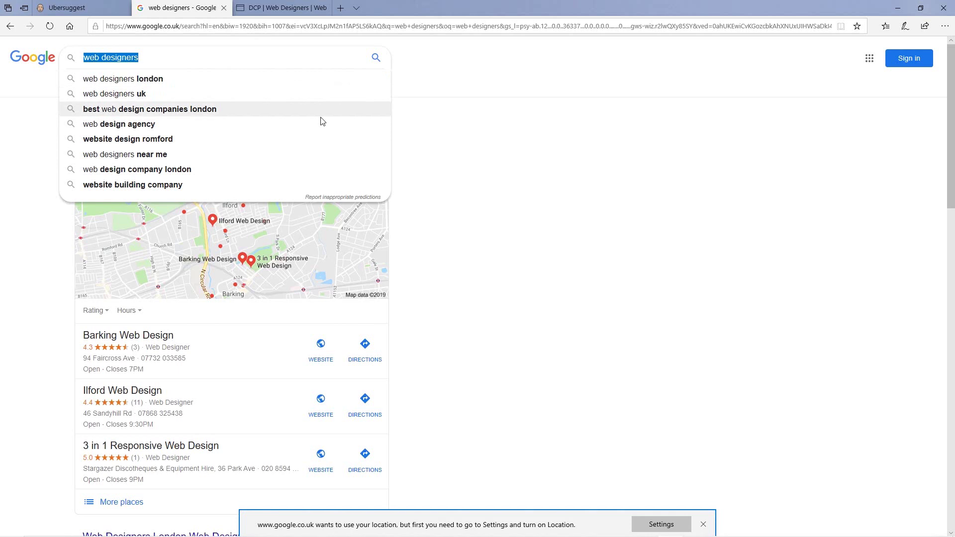
pyautogui.click(466, 129)
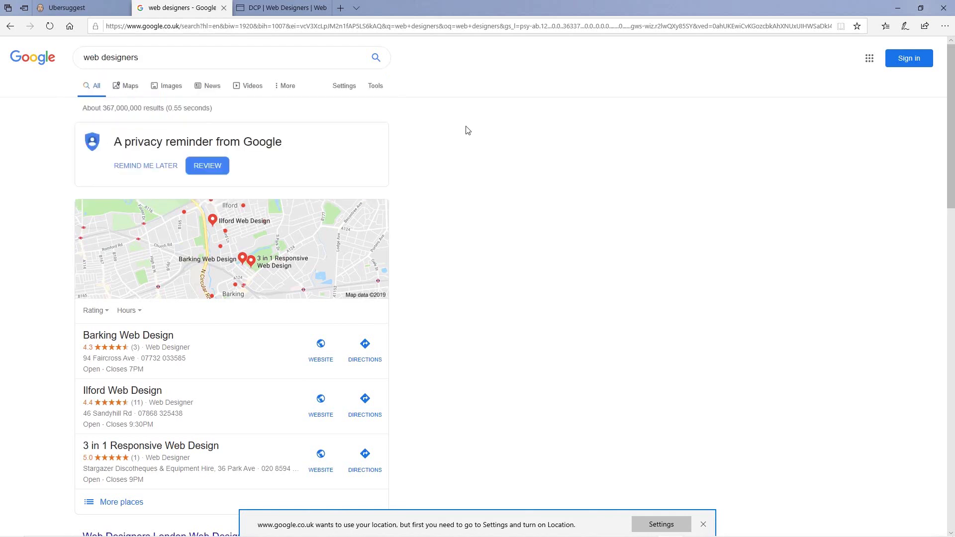
pyautogui.click(347, 89)
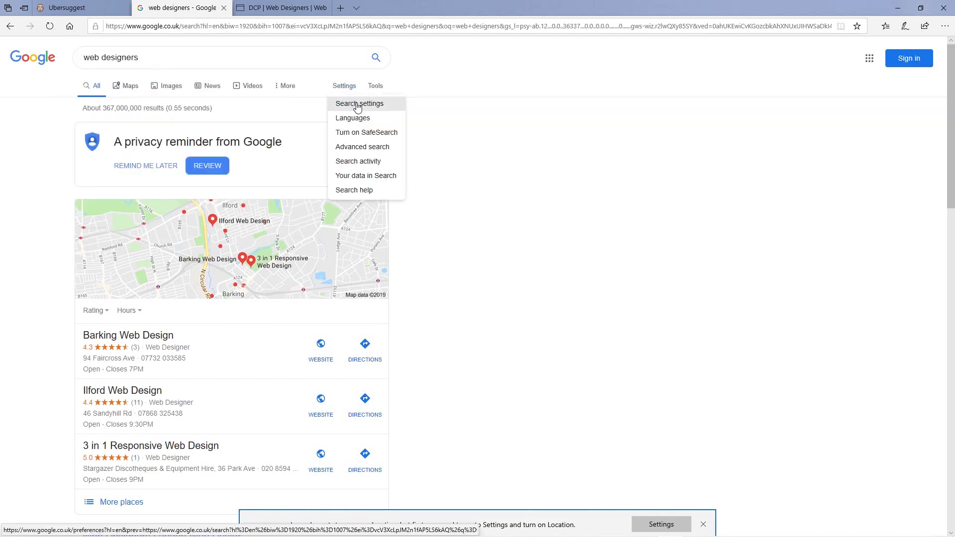
pyautogui.click(357, 105)
pyautogui.moveTo(110, 203); pyautogui.dragTo(282, 206)
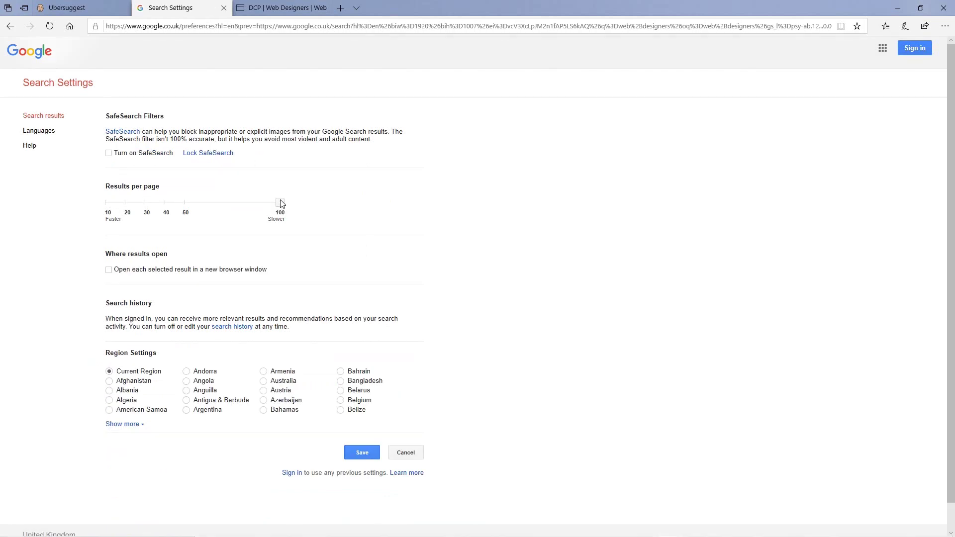
pyautogui.click(362, 454)
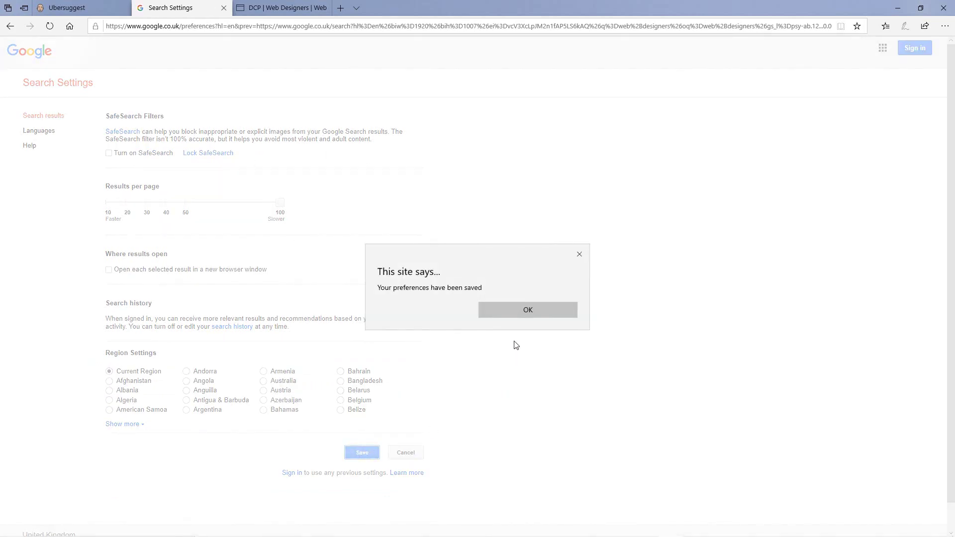
pyautogui.click(516, 308)
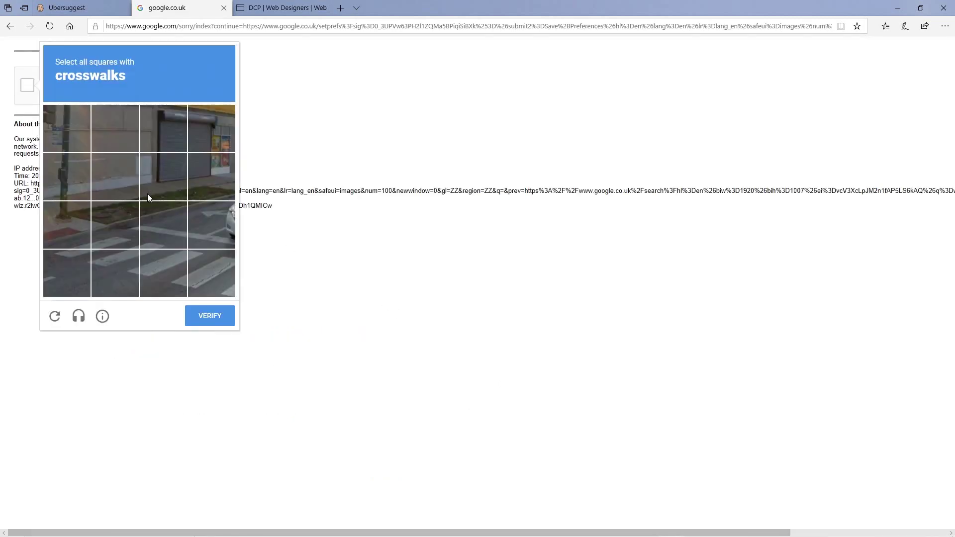
# Mark the crosswalk squares in the image challenge and submit the verification.
pyautogui.click(78, 241)
pyautogui.click(115, 268)
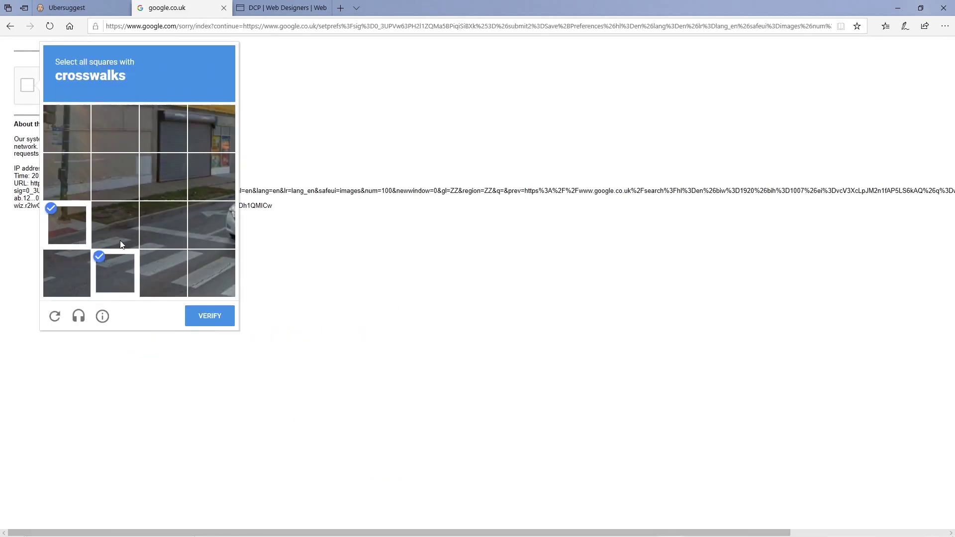
pyautogui.click(170, 240)
pyautogui.click(169, 274)
pyautogui.click(198, 278)
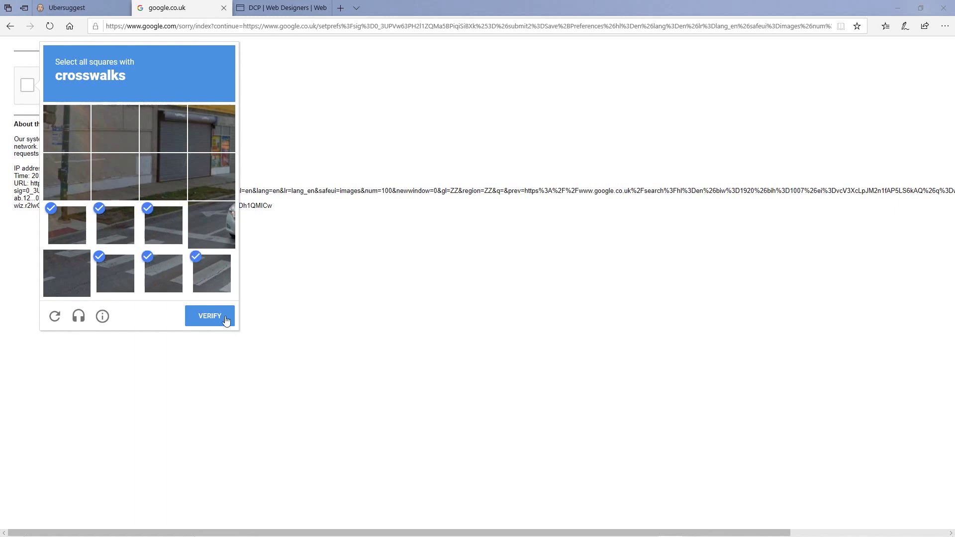
pyautogui.click(225, 317)
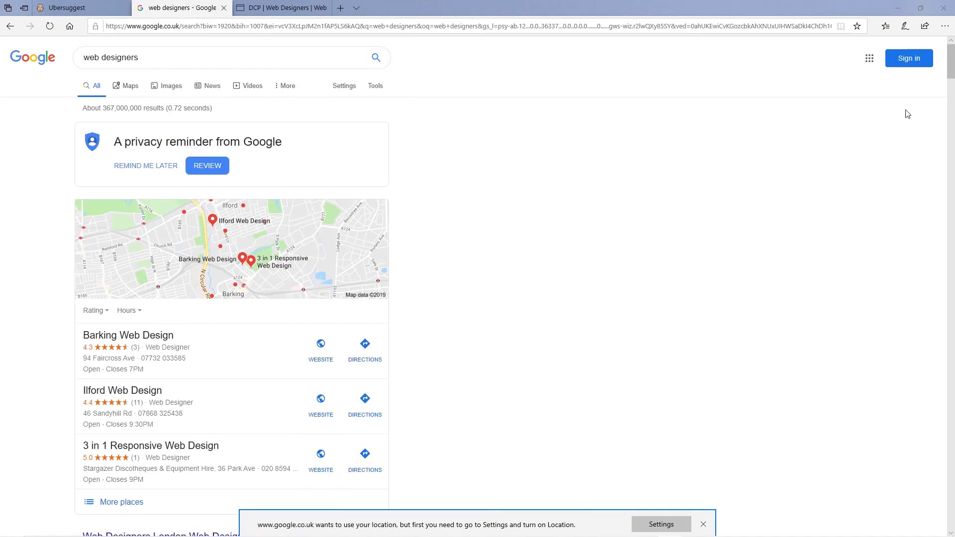
# Change the Google query to "web design in London" and run the search.
pyautogui.moveTo(950, 64)
pyautogui.mouseDown()
pyautogui.moveTo(939, 237)
pyautogui.moveTo(945, 59)
pyautogui.mouseUp()
pyautogui.click(299, 62)
pyautogui.press('BackSpace')
pyautogui.press('BackSpace')
pyautogui.press('BackSpace')
pyautogui.write('in London')
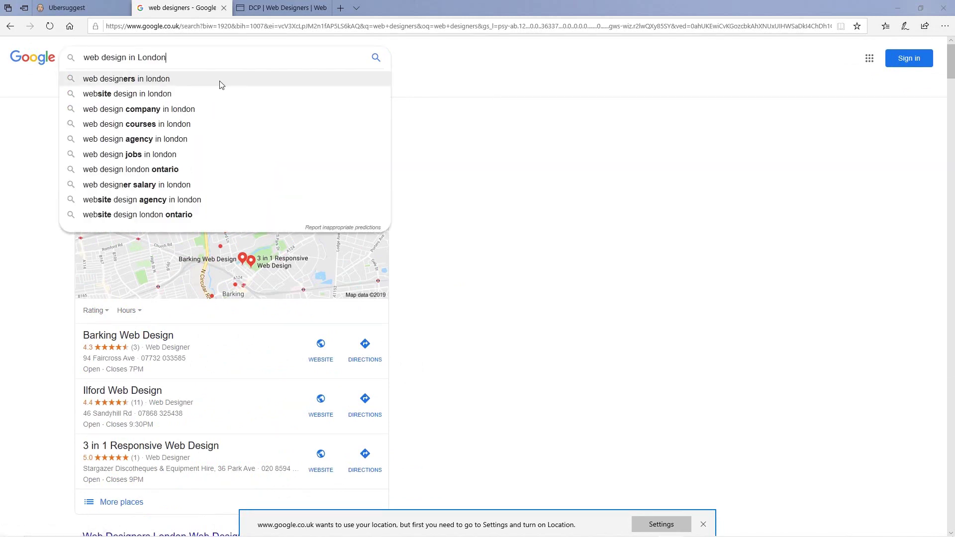
pyautogui.press('Return')
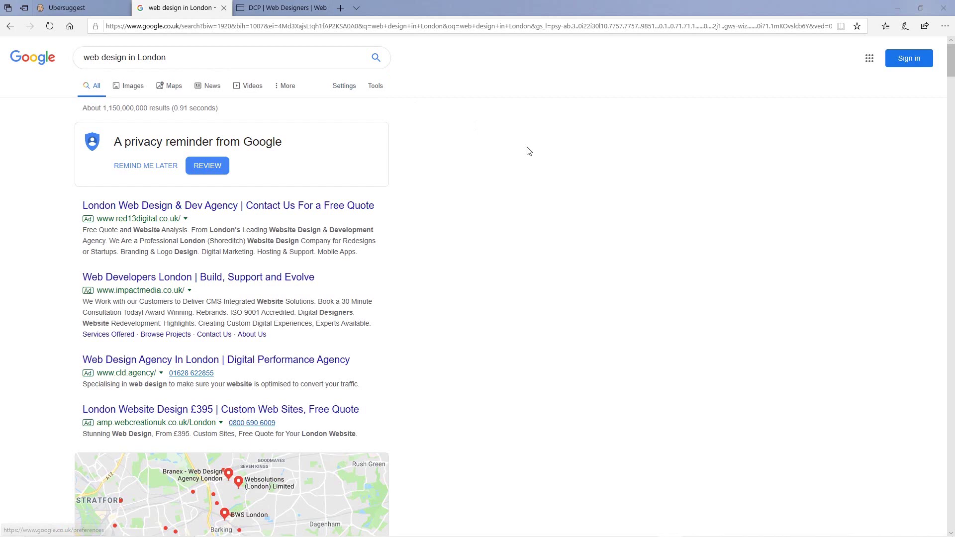
# Find "dcpweb" on the results page to locate the DCP listing, and return to the beginning of the results.
pyautogui.hotkey('ctrl', 'f')
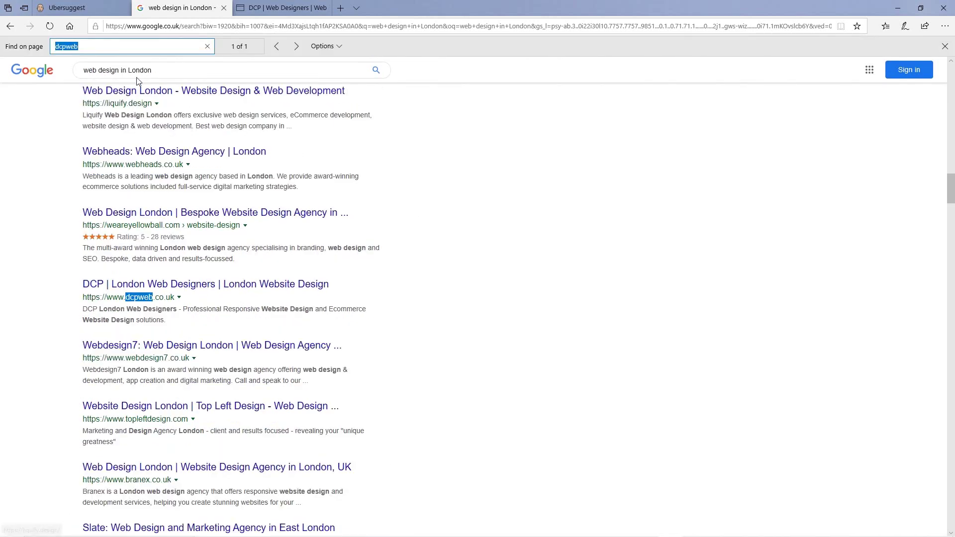
pyautogui.write('dcpweb')
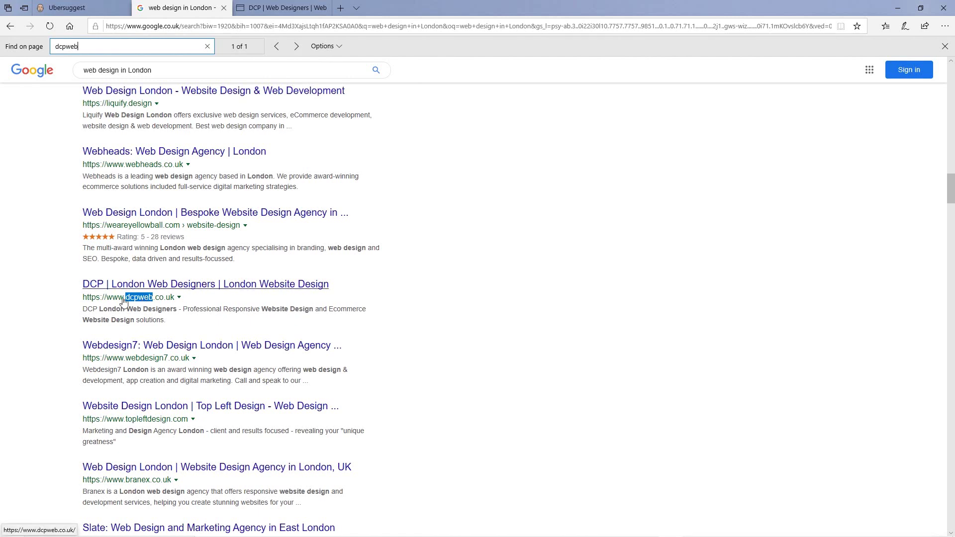
pyautogui.middleClick(428, 317)
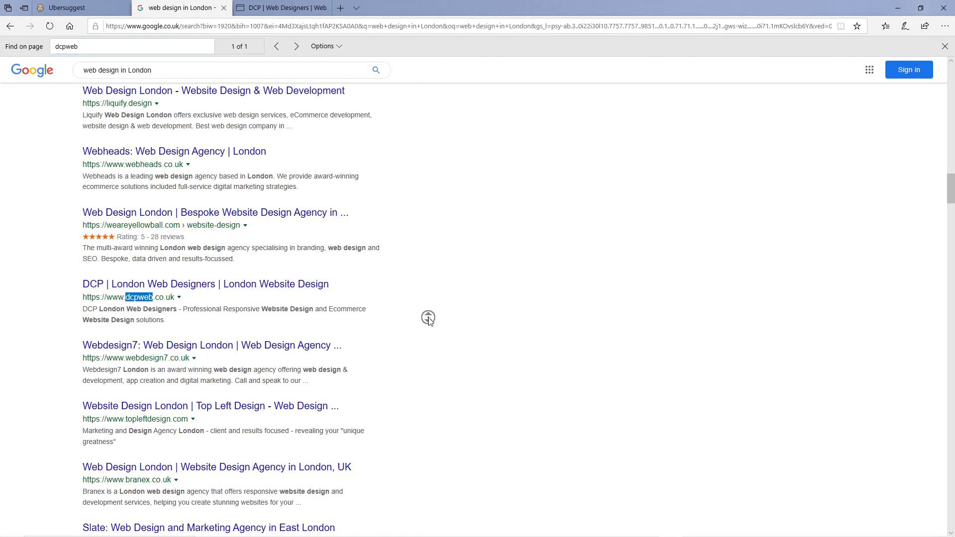
pyautogui.middleClick(438, 267)
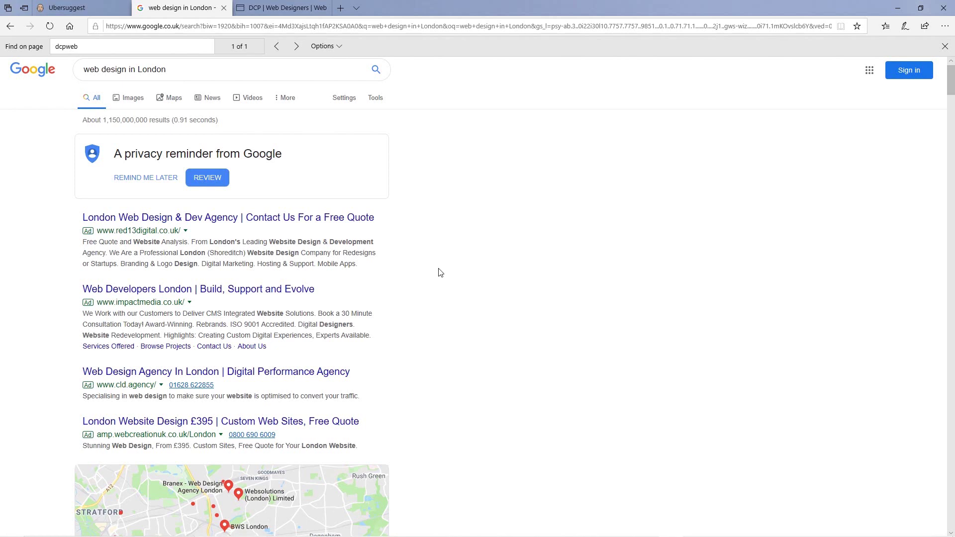
# Switch to Ubersuggest and check the keyword's SEO difficulty, average backlinks and domain score against the Google results.
pyautogui.click(70, 8)
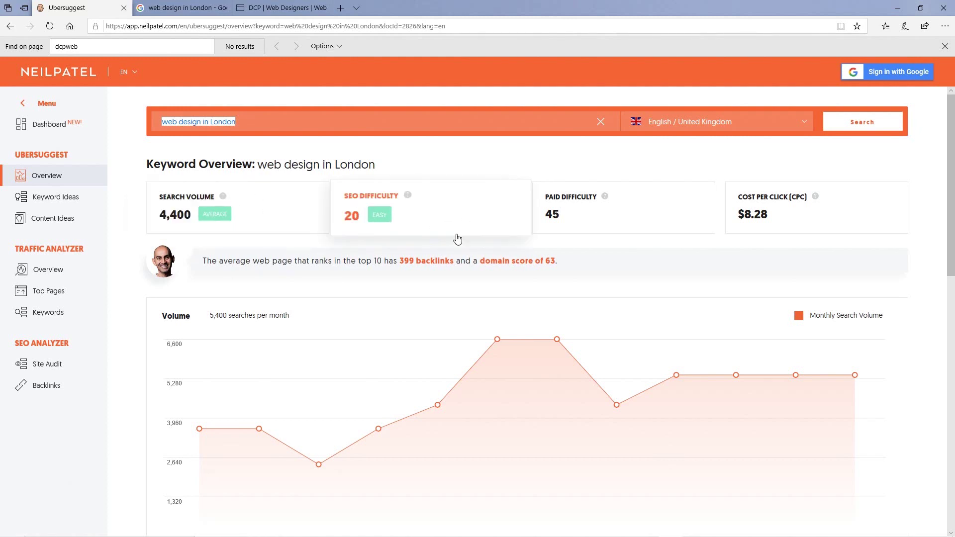
pyautogui.click(439, 262)
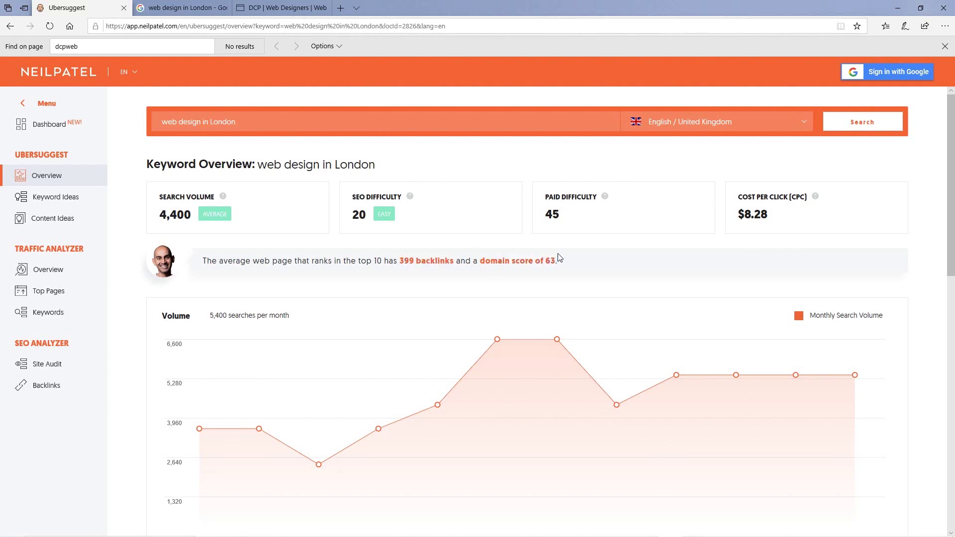
pyautogui.click(184, 7)
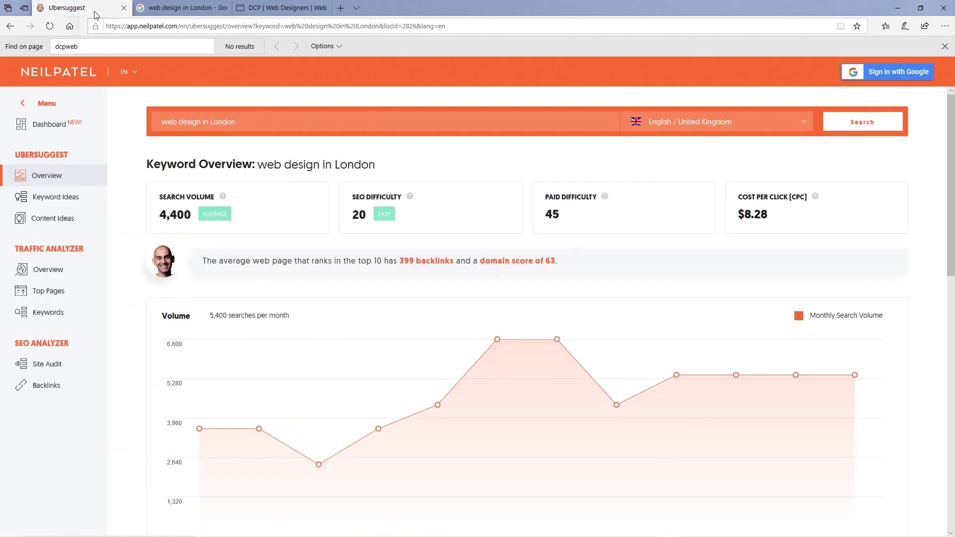
# Select the keyword "web design in London" in Ubersuggest, switch to Chrome's DCP website, and close the old SEOquake report.
pyautogui.click(65, 8)
pyautogui.moveTo(237, 120); pyautogui.dragTo(138, 125)
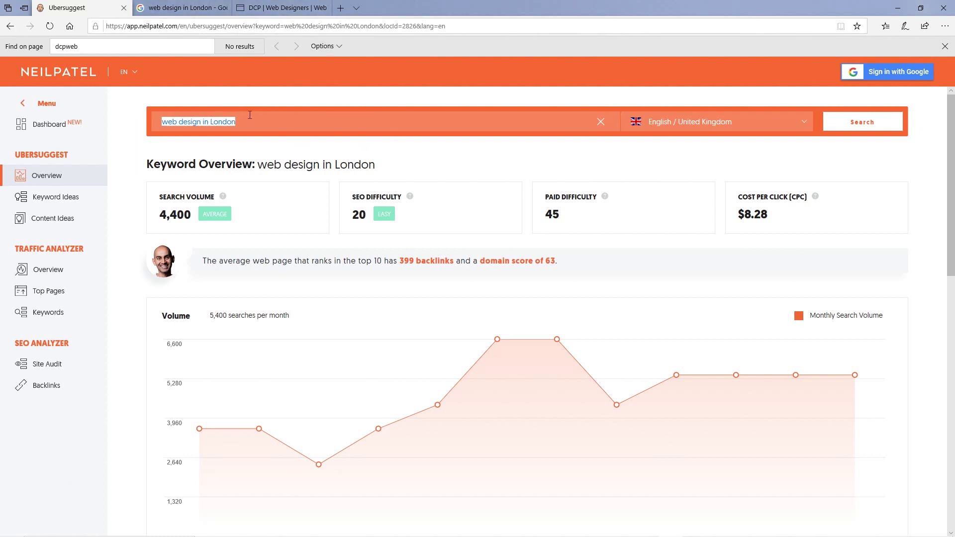
pyautogui.press('super')
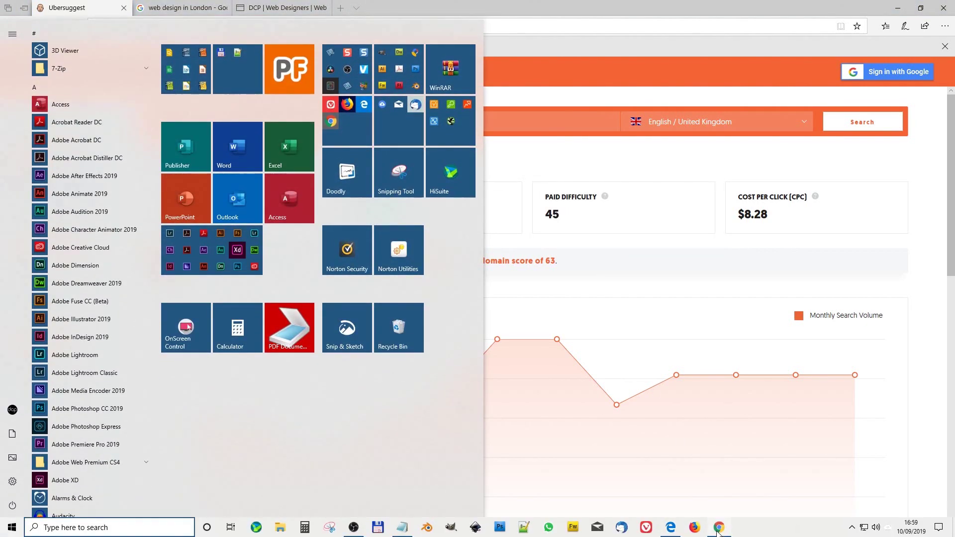
pyautogui.click(718, 529)
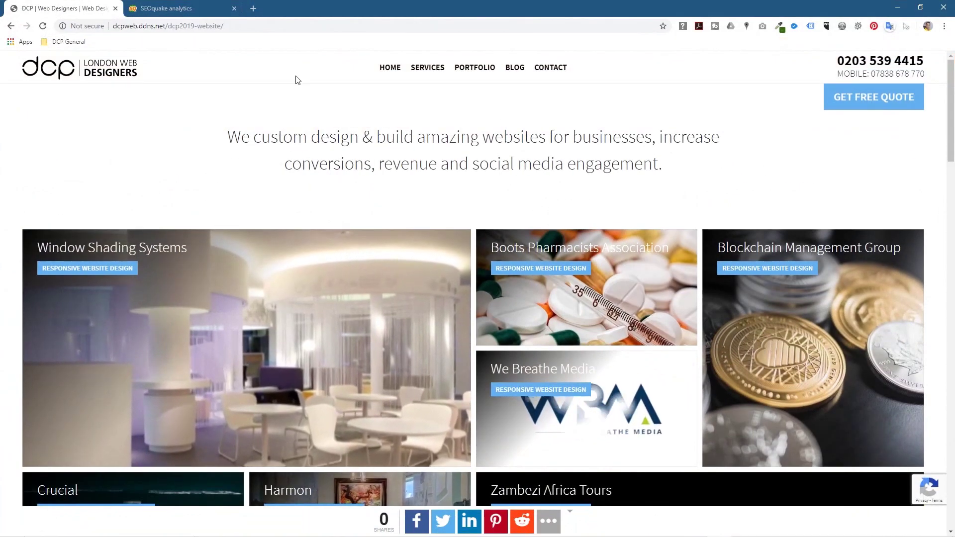
pyautogui.click(235, 8)
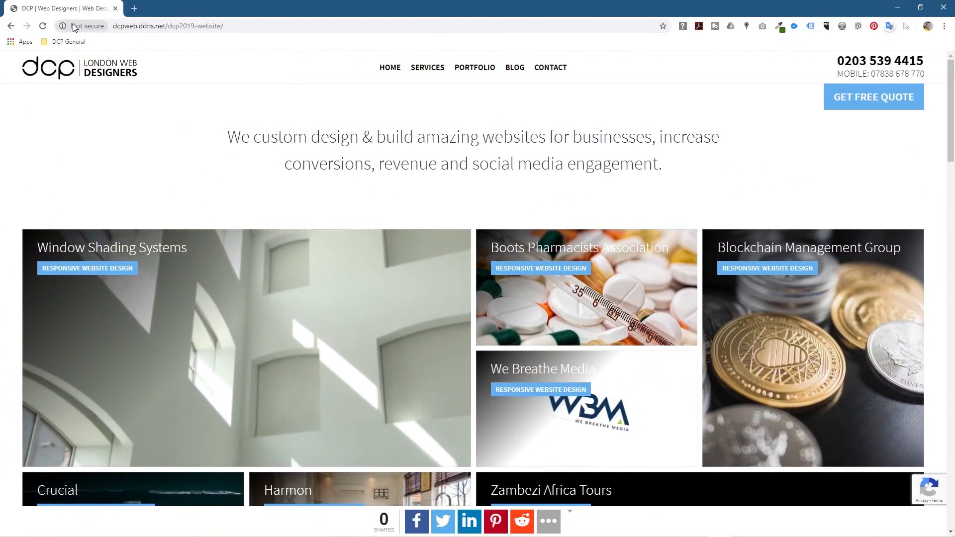
# Turn on SEOquake for the DCP homepage and open its keyword density report.
pyautogui.click(858, 27)
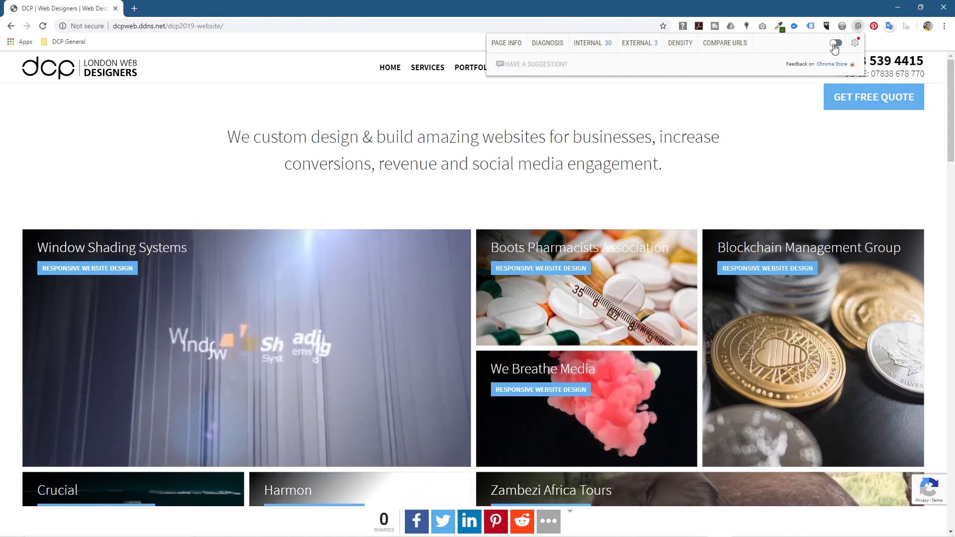
pyautogui.click(836, 44)
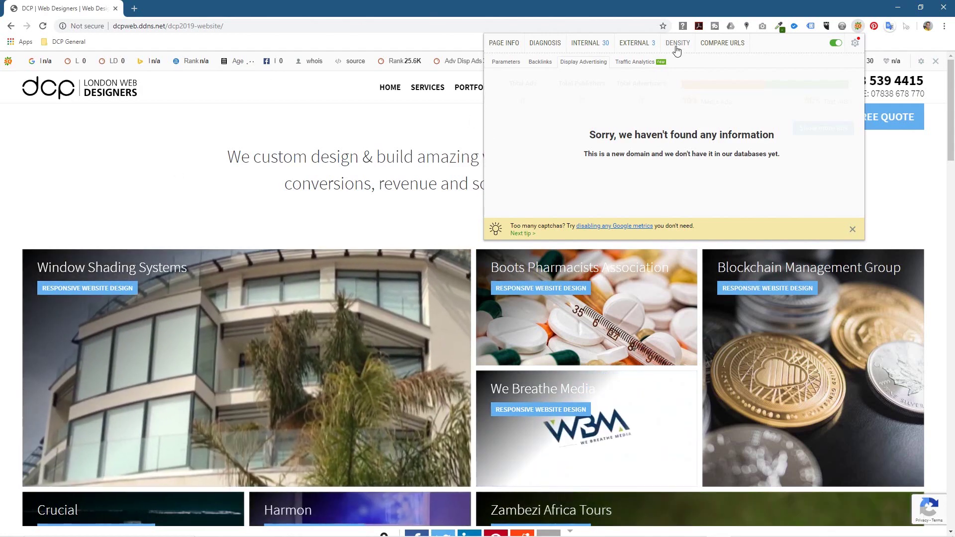
pyautogui.click(677, 45)
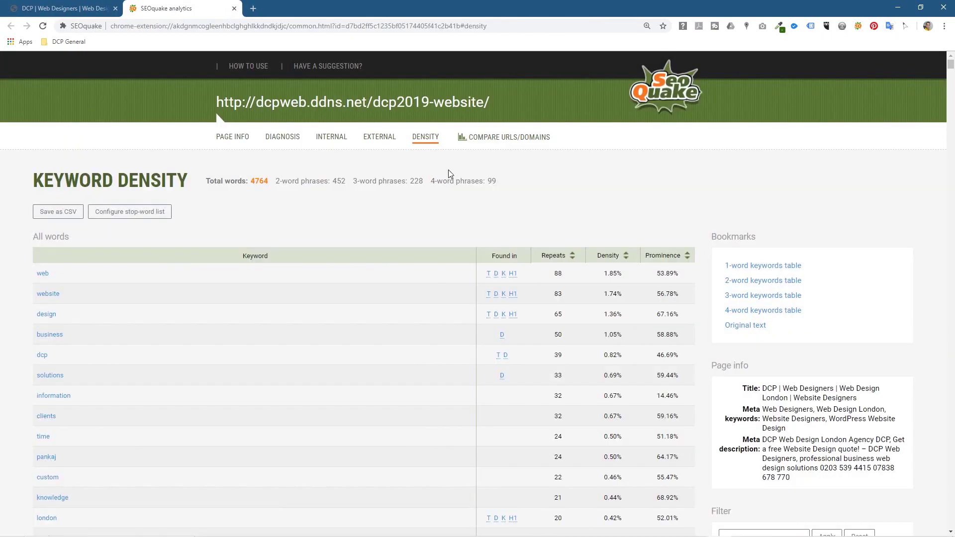
# Examine the density report's total word count and the "website" keyword's locations, repeats and density.
pyautogui.moveTo(251, 178); pyautogui.dragTo(269, 185)
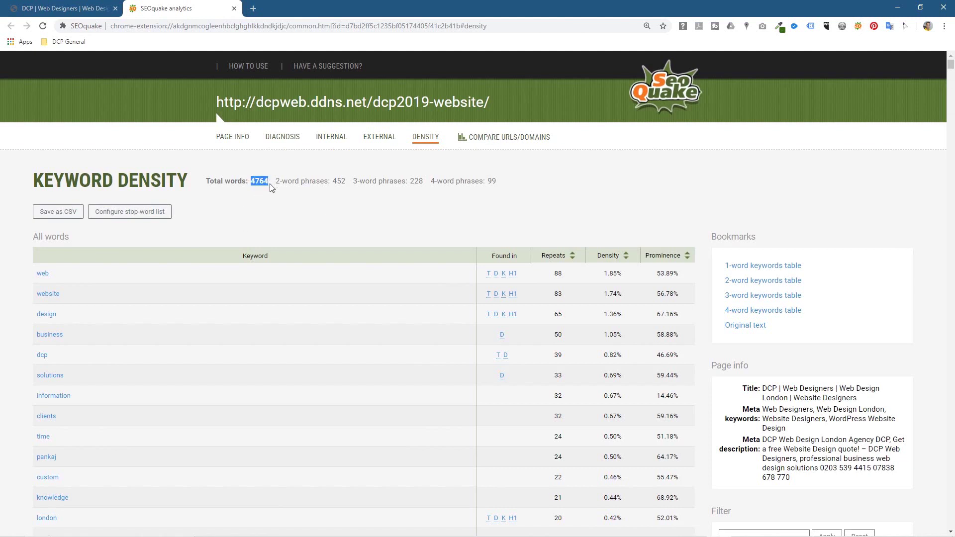
pyautogui.click(308, 222)
pyautogui.moveTo(31, 294); pyautogui.dragTo(133, 294)
pyautogui.click(355, 310)
pyautogui.moveTo(503, 297)
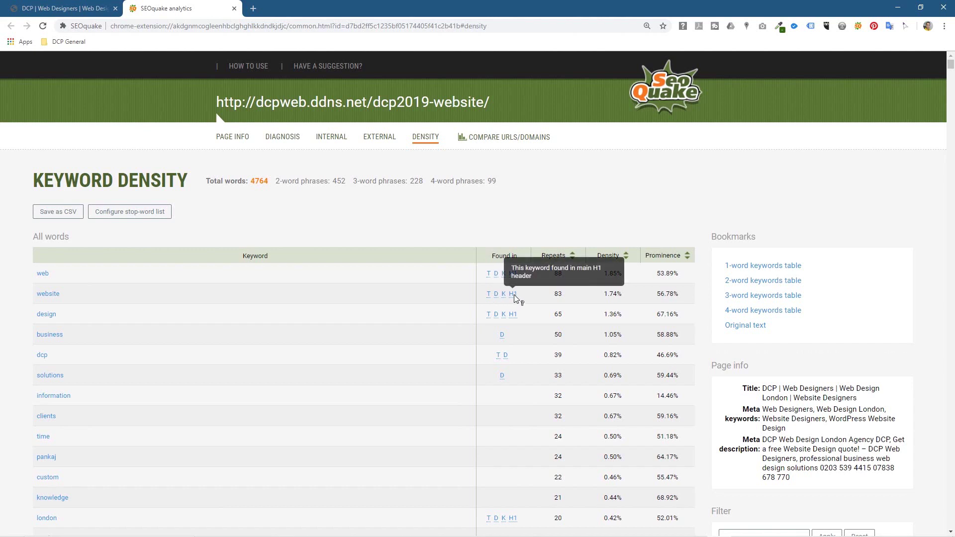
pyautogui.moveTo(81, 297); pyautogui.dragTo(30, 295)
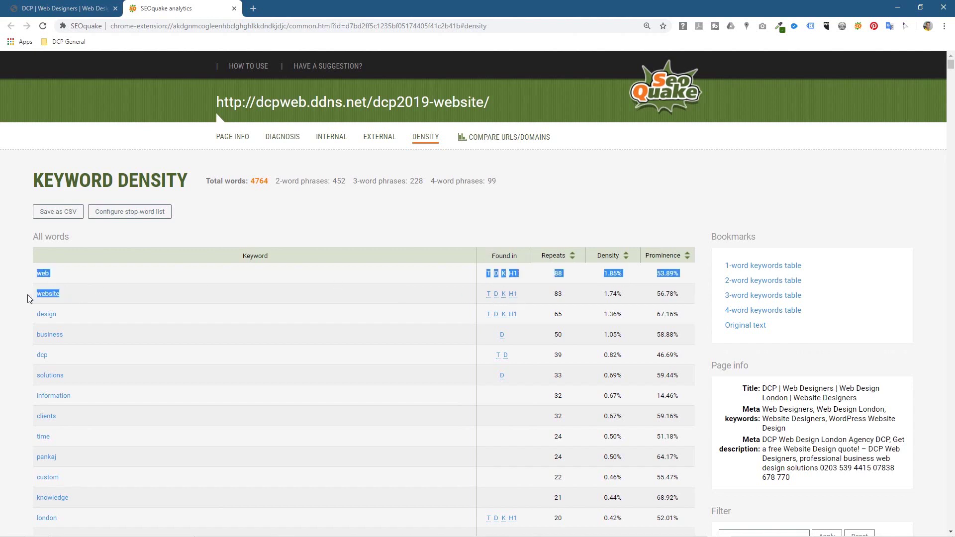
pyautogui.moveTo(478, 301); pyautogui.dragTo(551, 305)
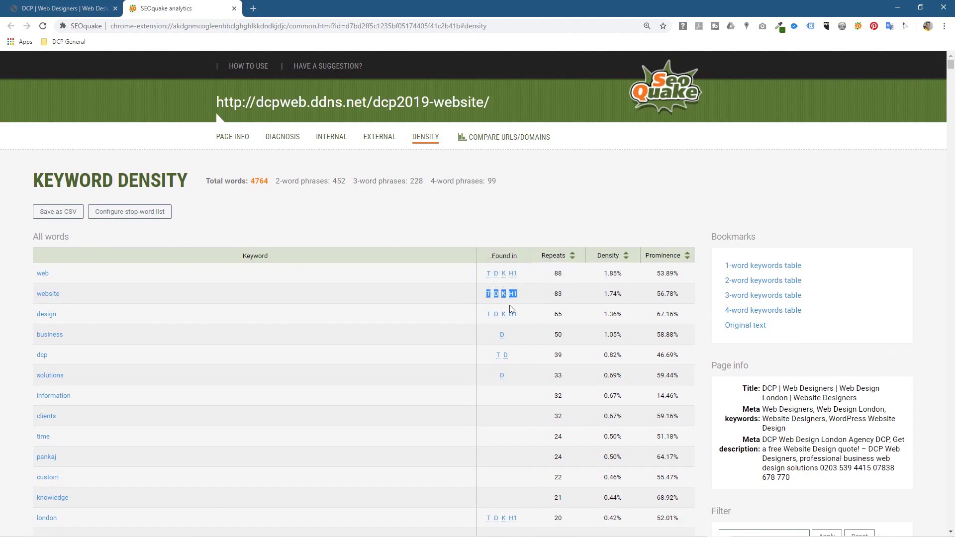
pyautogui.click(565, 295)
pyautogui.moveTo(628, 297); pyautogui.dragTo(592, 297)
pyautogui.click(319, 224)
# Search the density report for "web design in London", look through the word list, and close the search.
pyautogui.hotkey('ctrl', 'f')
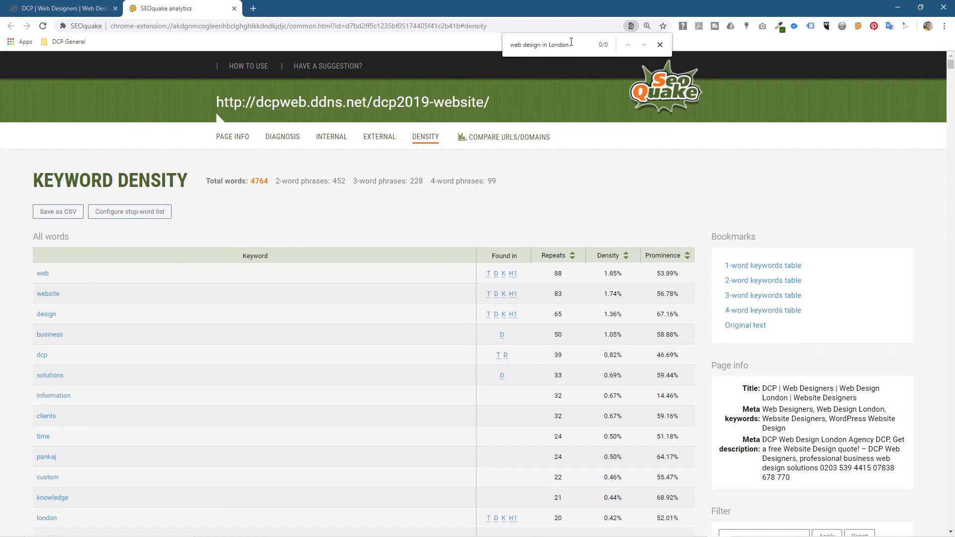
pyautogui.scroll(-10, 388, 204)
pyautogui.scroll(-15, 373, 388)
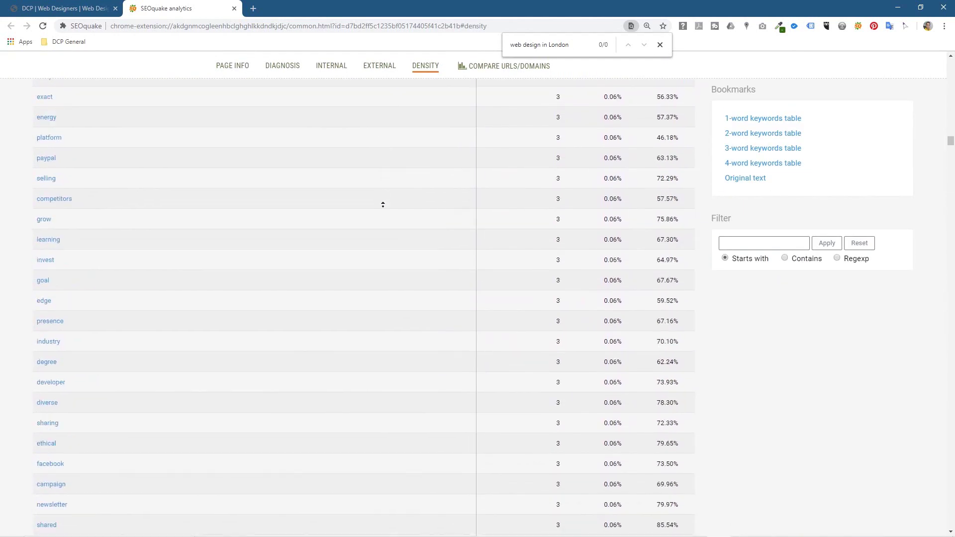
pyautogui.press('Home')
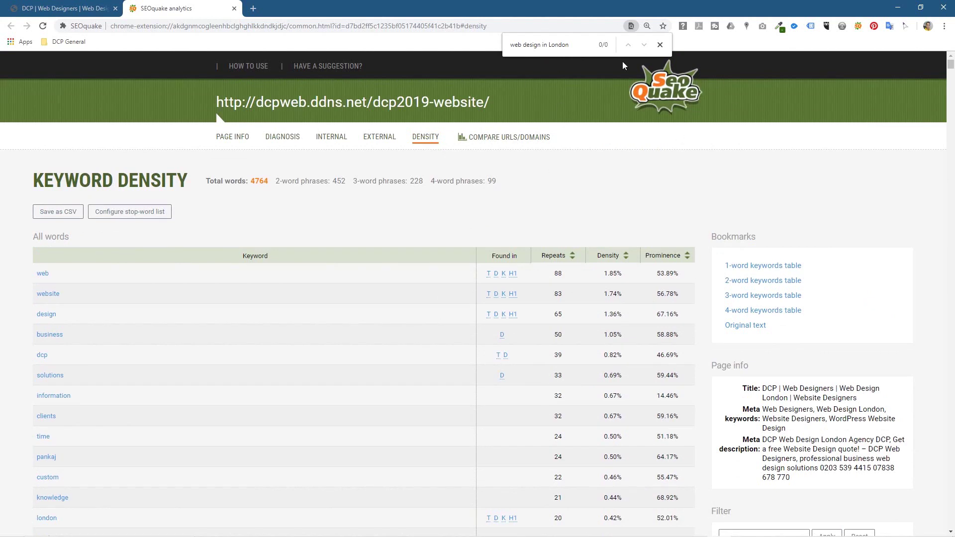
pyautogui.click(660, 45)
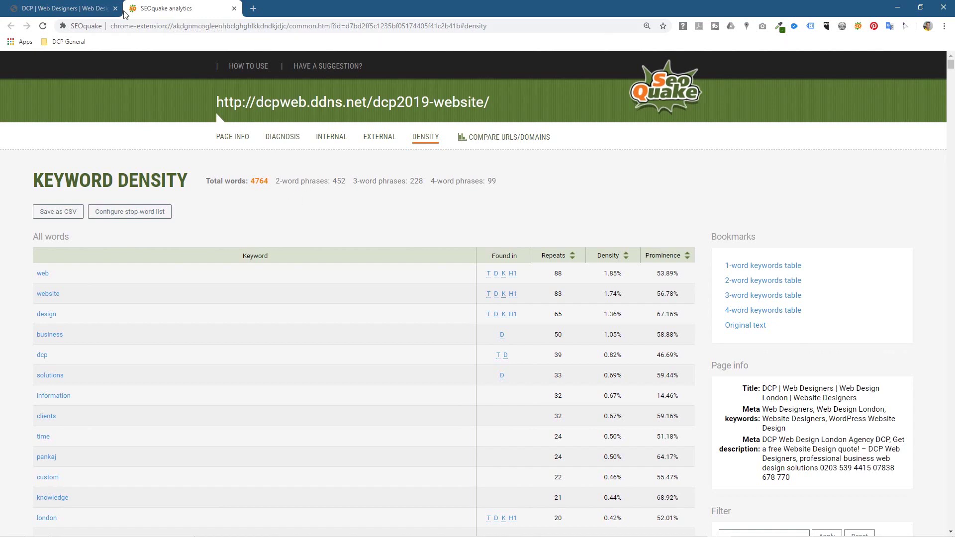
# Return to Ubersuggest and open the "web design in london" keyword idea to list its Google-ranked websites.
pyautogui.click(898, 6)
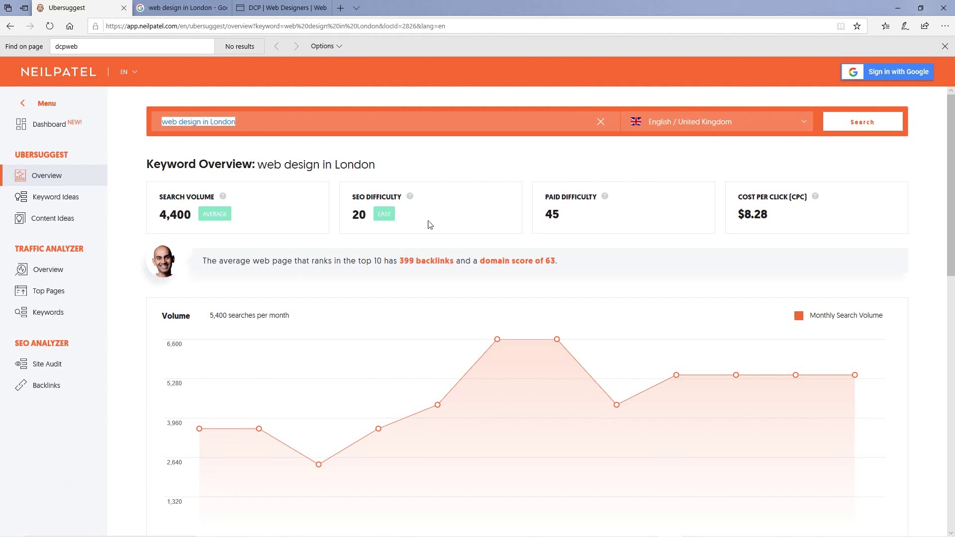
pyautogui.moveTo(257, 165); pyautogui.dragTo(394, 167)
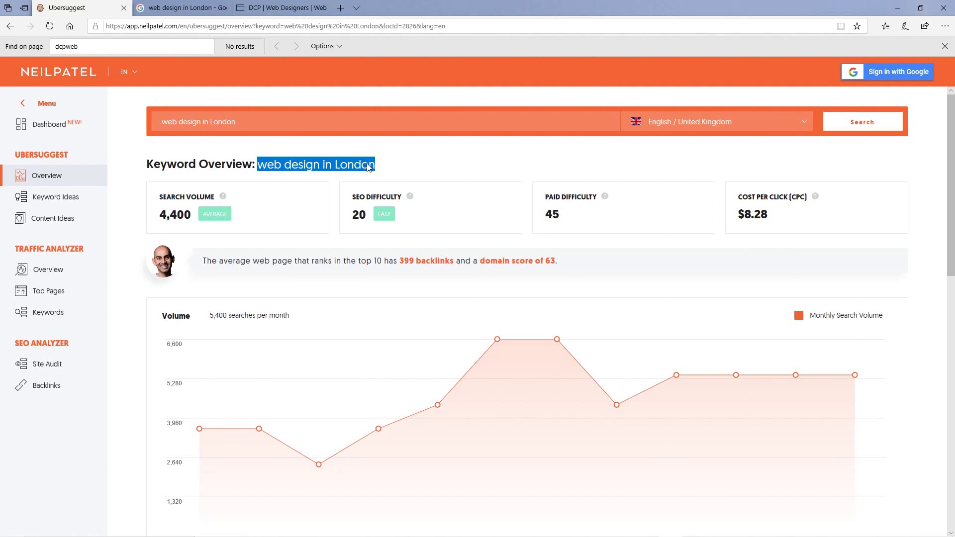
pyautogui.scroll(-9, 368, 167)
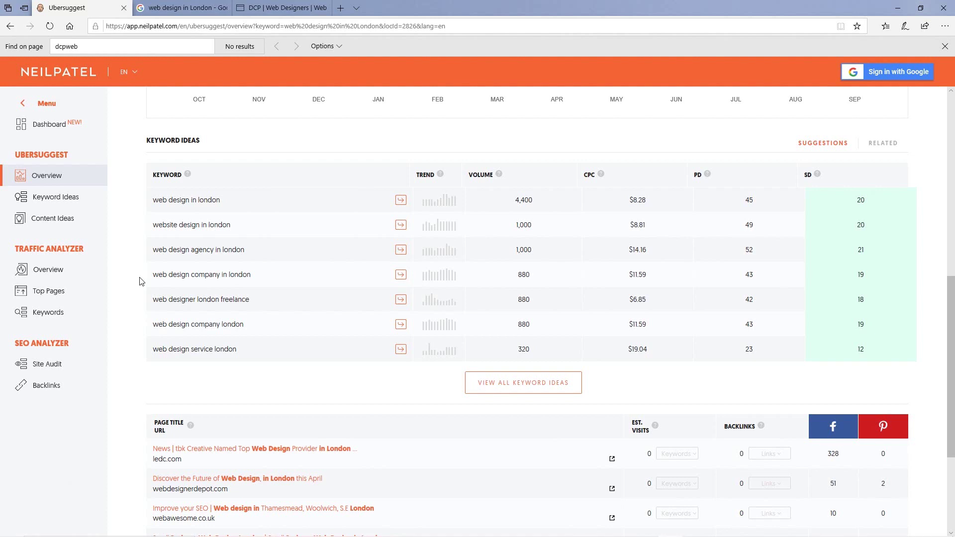
pyautogui.moveTo(151, 250); pyautogui.dragTo(240, 252)
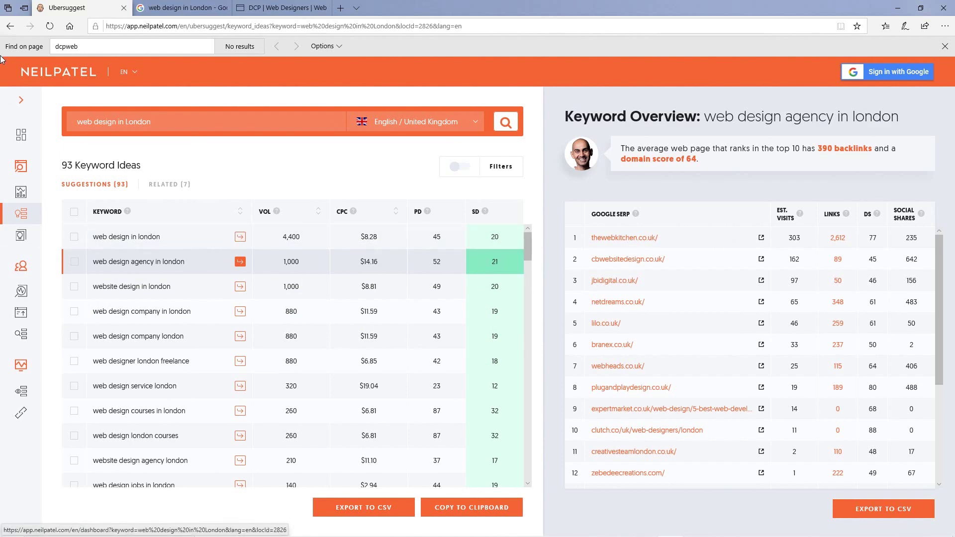
pyautogui.click(10, 26)
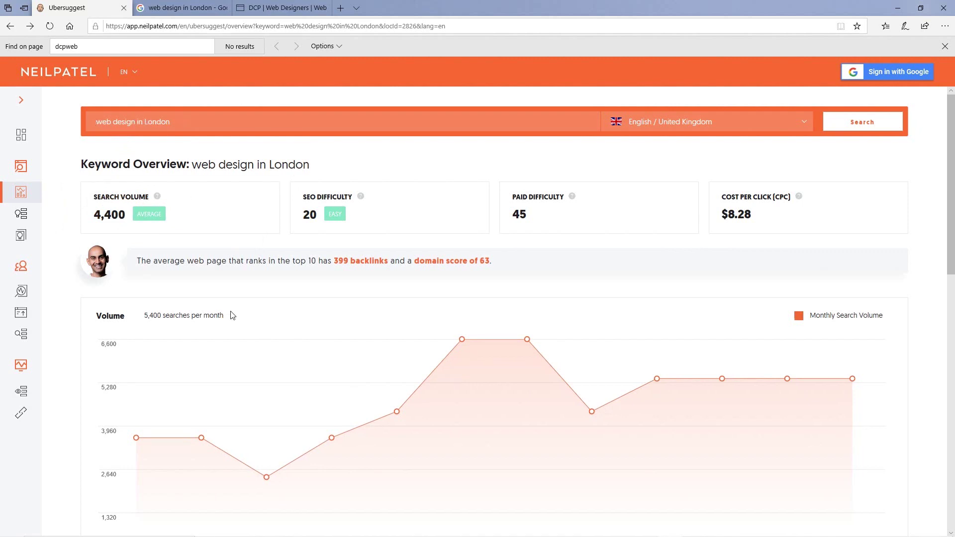
pyautogui.scroll(-7, 224, 314)
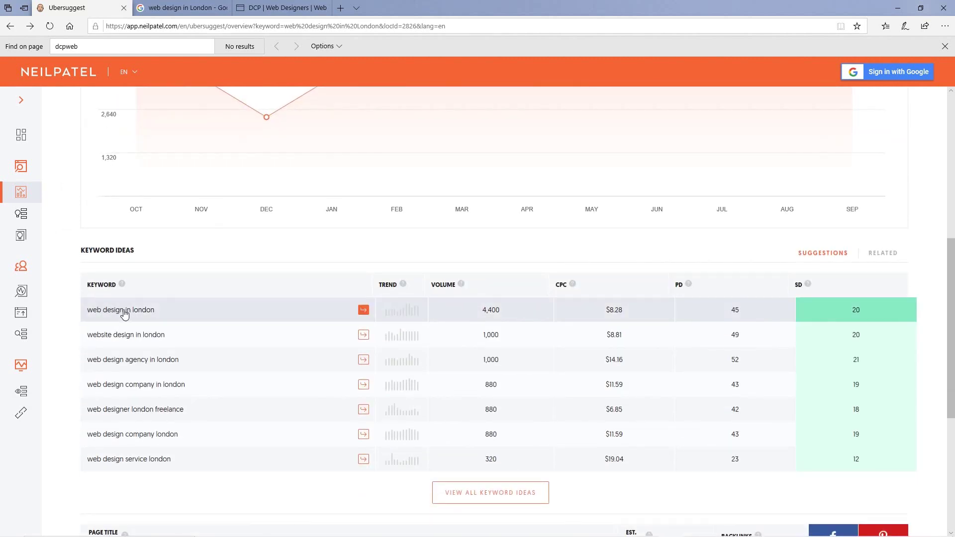
pyautogui.click(149, 311)
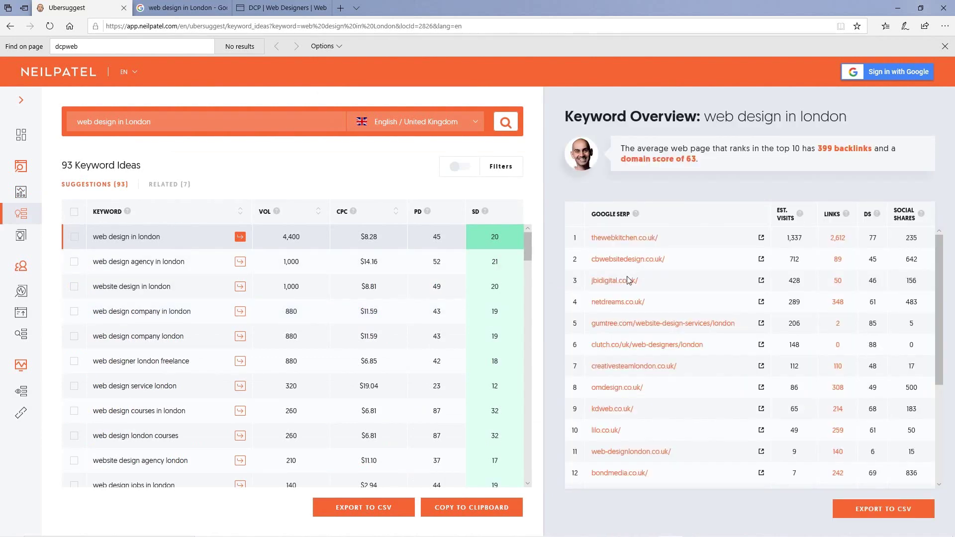
# Look through the ranked websites for dcpweb.co.uk and check its position and estimated visits.
pyautogui.scroll(-15, 628, 356)
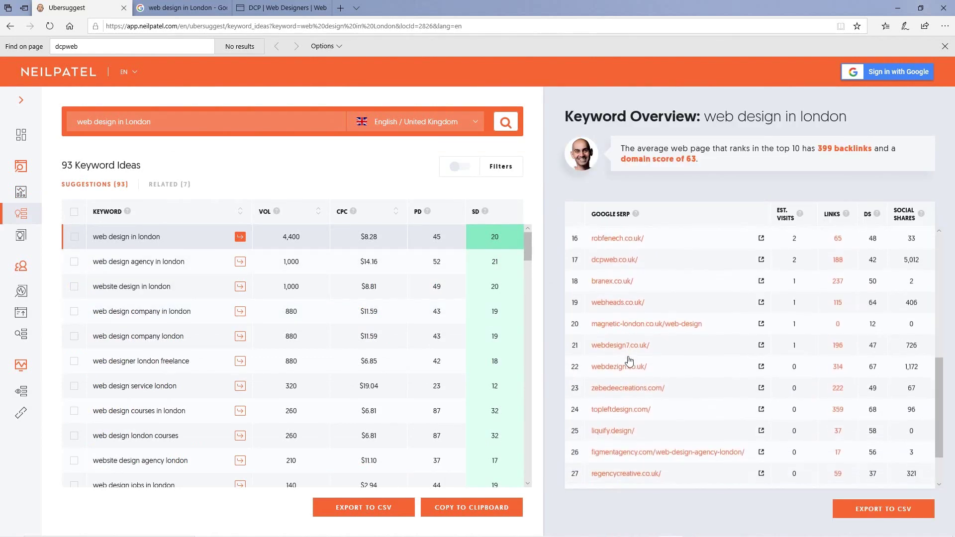
pyautogui.scroll(-13, 630, 360)
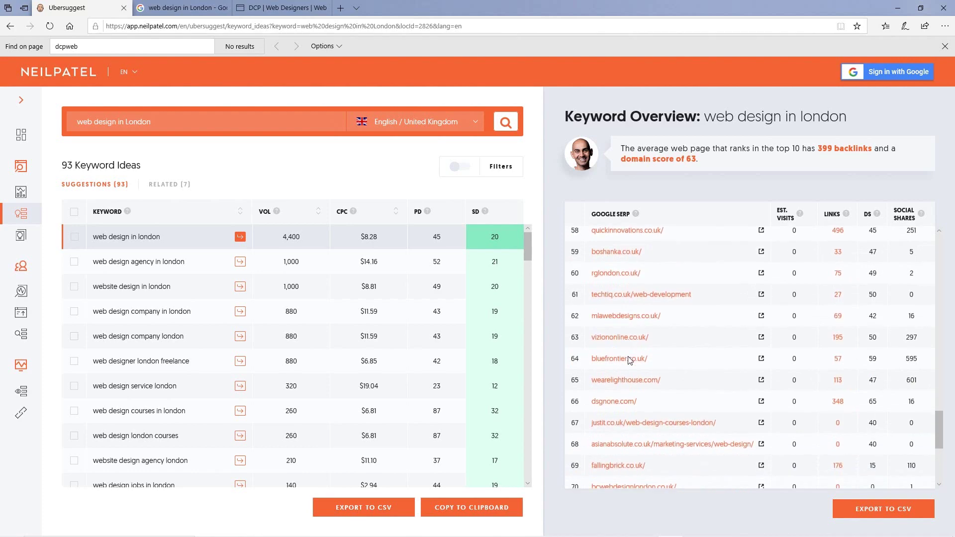
pyautogui.scroll(9, 630, 360)
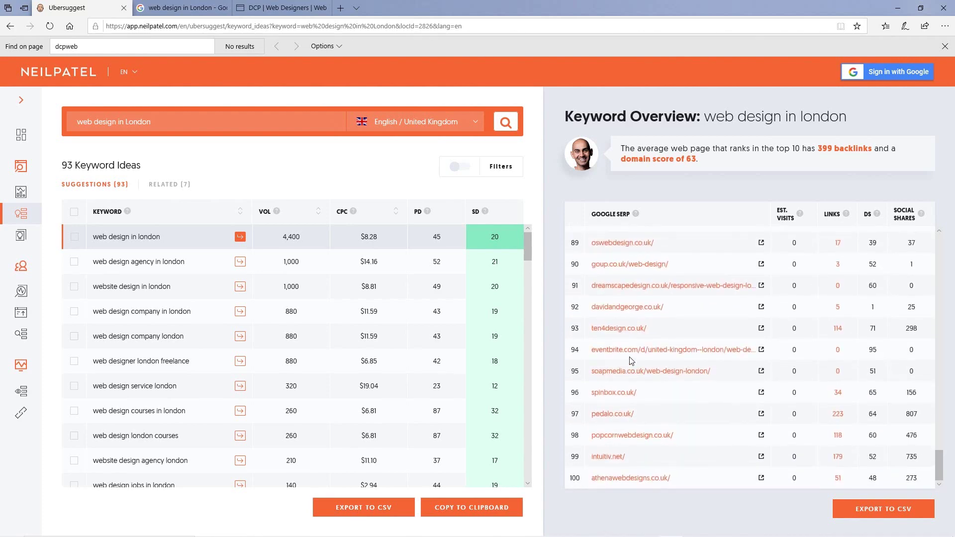
pyautogui.scroll(6, 630, 361)
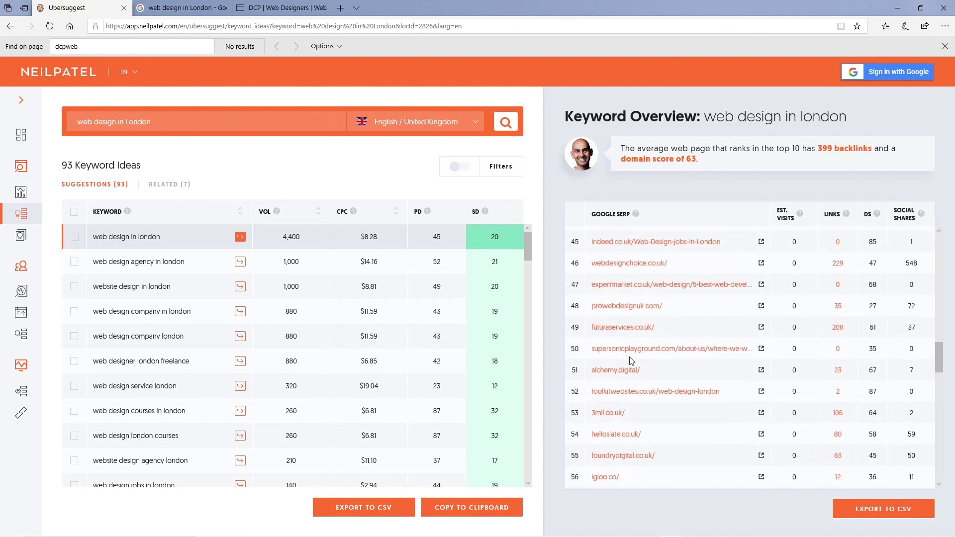
pyautogui.scroll(7, 630, 359)
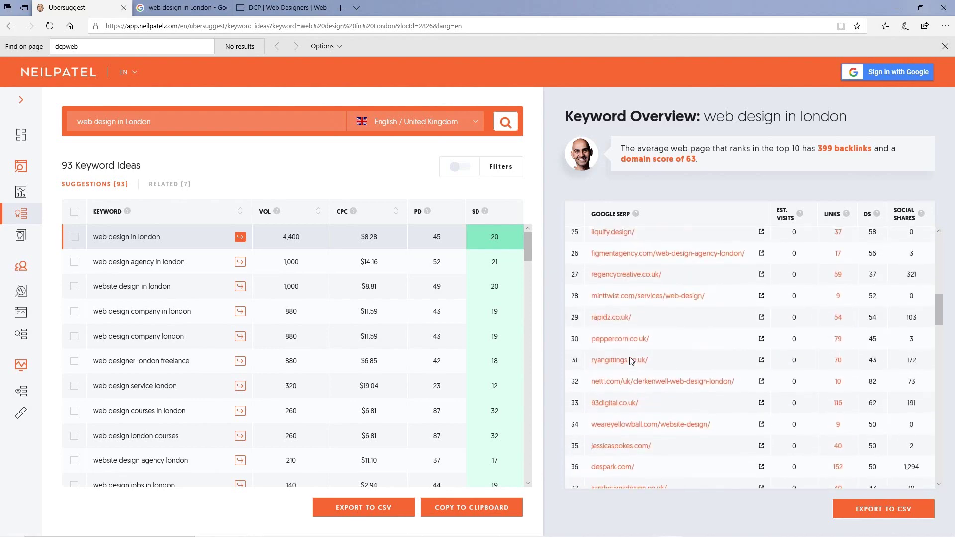
pyautogui.scroll(1, 630, 359)
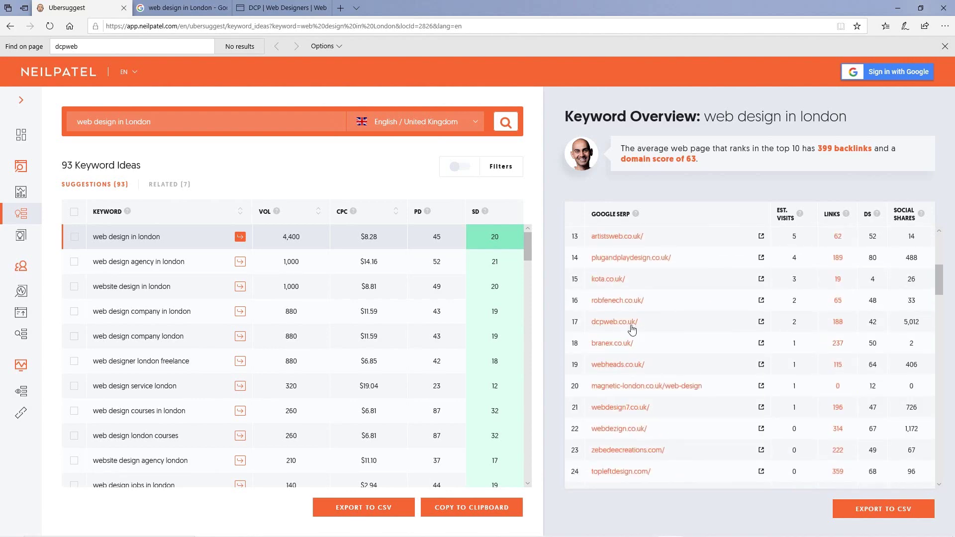
pyautogui.doubleClick(575, 323)
pyautogui.click(795, 323)
# Compare the estimated visits of the second- and third-ranked websites with those of dcpweb.co.uk.
pyautogui.scroll(5, 794, 323)
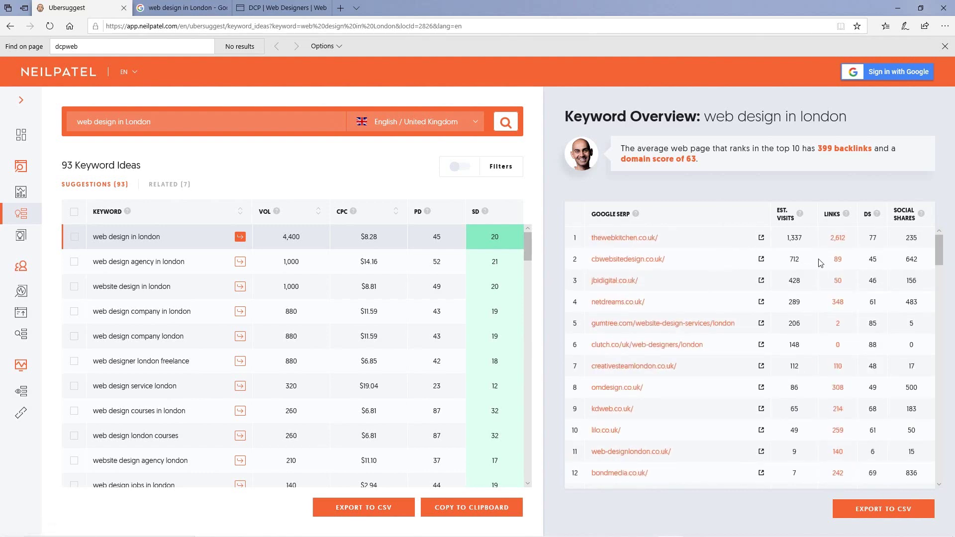
pyautogui.moveTo(790, 259); pyautogui.dragTo(806, 260)
pyautogui.doubleClick(795, 279)
pyautogui.scroll(-1, 727, 371)
pyautogui.scroll(-5, 726, 368)
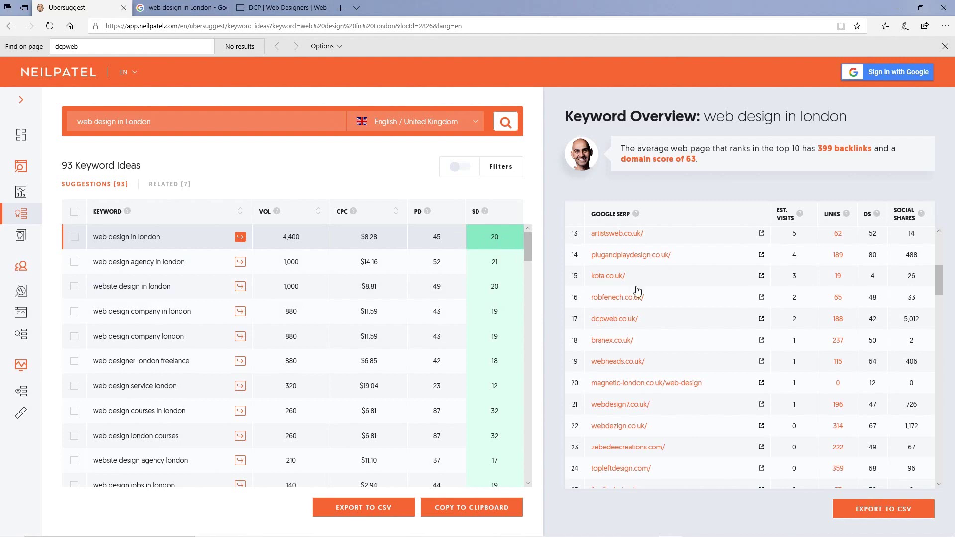
pyautogui.scroll(6, 723, 320)
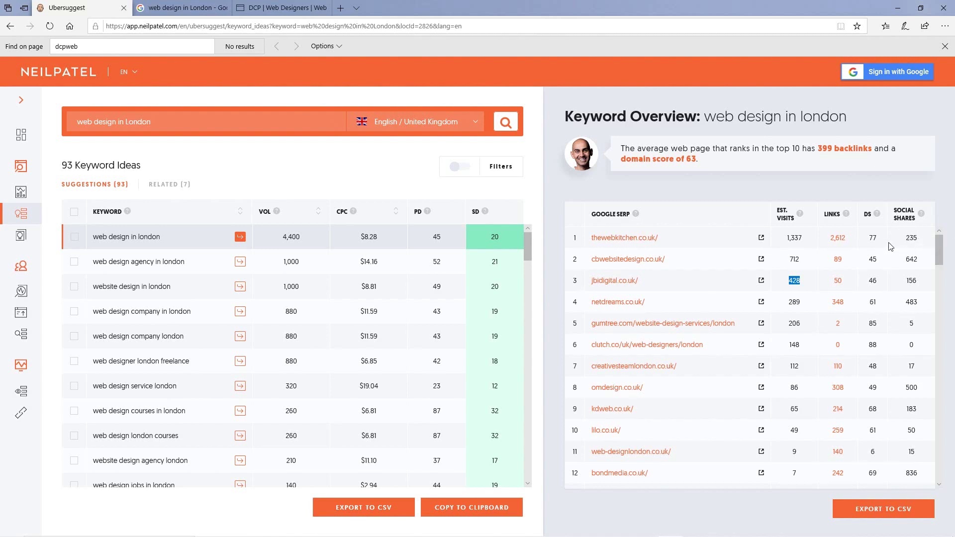
# Check what the DS column means and examine the domain score of dcpweb.co.uk.
pyautogui.moveTo(876, 218)
pyautogui.scroll(-4, 730, 386)
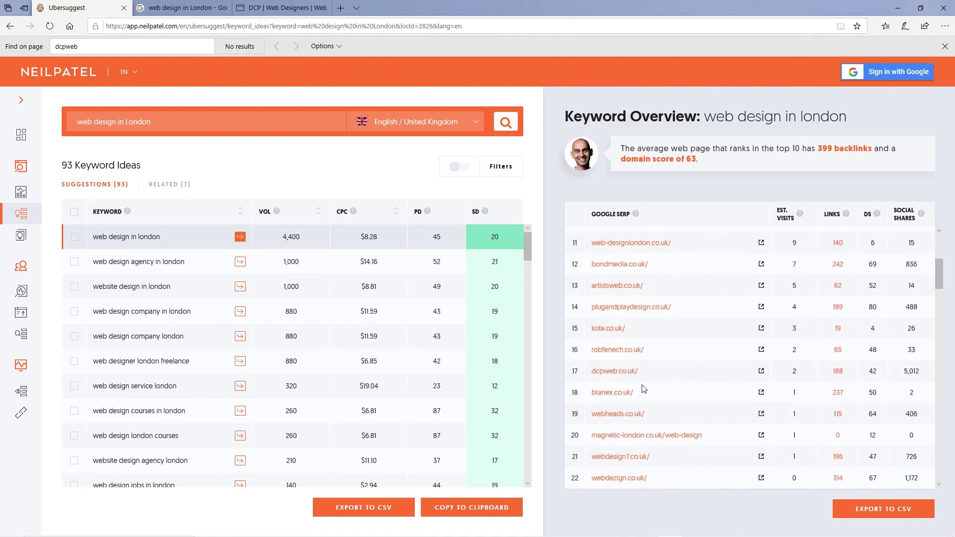
pyautogui.doubleClick(872, 374)
# Return to the keyword overview and search for "painting and decorators" in English / United Kingdom.
pyautogui.click(21, 193)
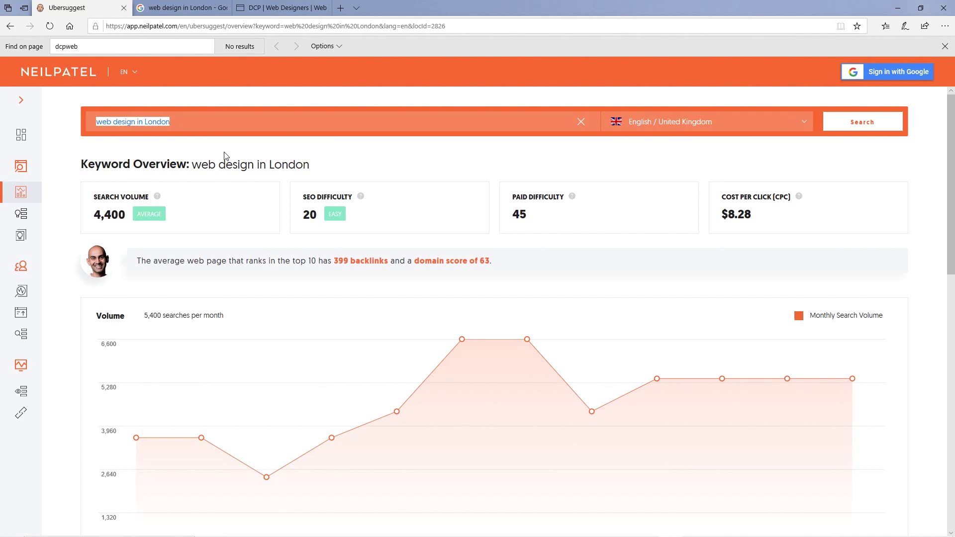
pyautogui.write('apintin')
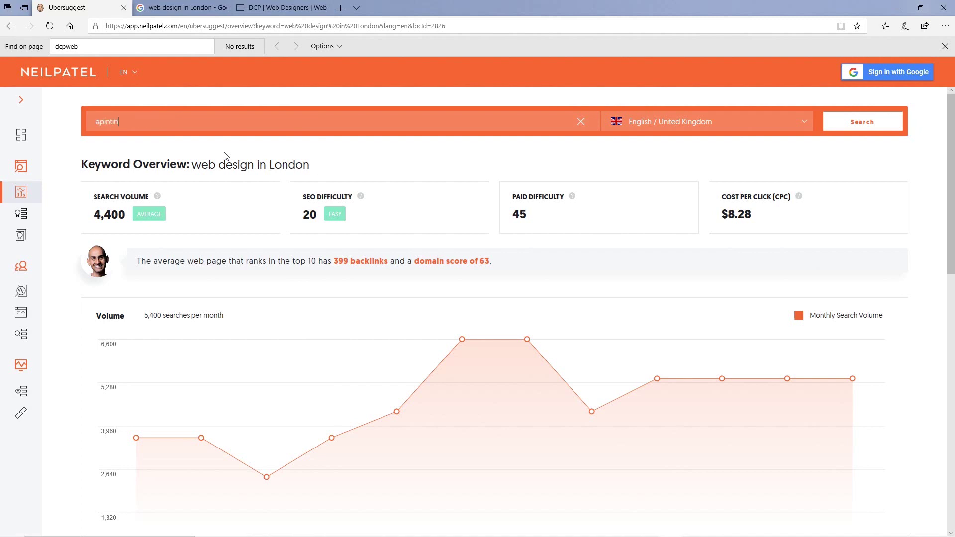
pyautogui.press('BackSpace')
pyautogui.press('BackSpace')
pyautogui.press('BackSpace')
pyautogui.press('BackSpace')
pyautogui.press('BackSpace')
pyautogui.press('BackSpace')
pyautogui.press('BackSpace')
pyautogui.write('pa')
pyautogui.press('Return')
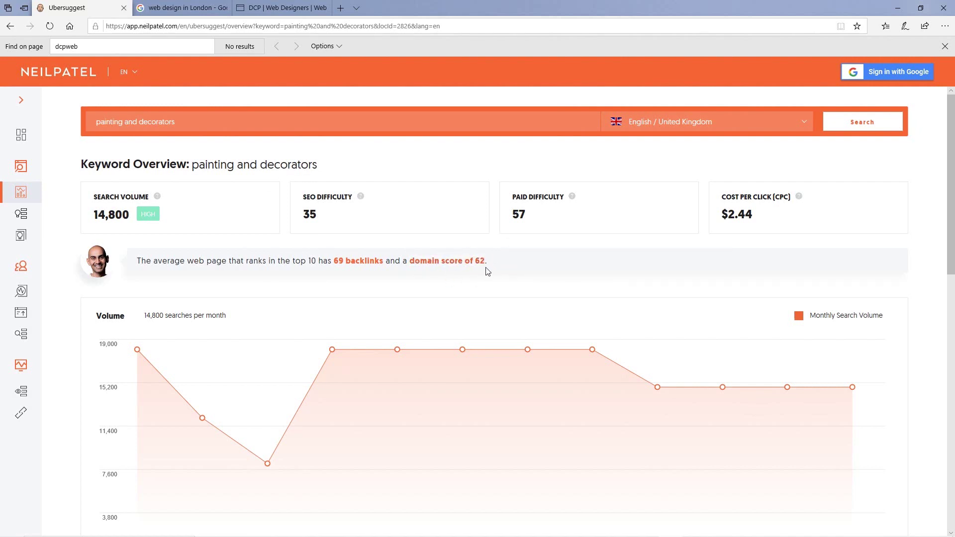
# Copy the keyword "painting and decorators" into a Google search and close the find-on-page bar.
pyautogui.moveTo(187, 119); pyautogui.dragTo(69, 115)
pyautogui.hotkey('ctrl', 'c')
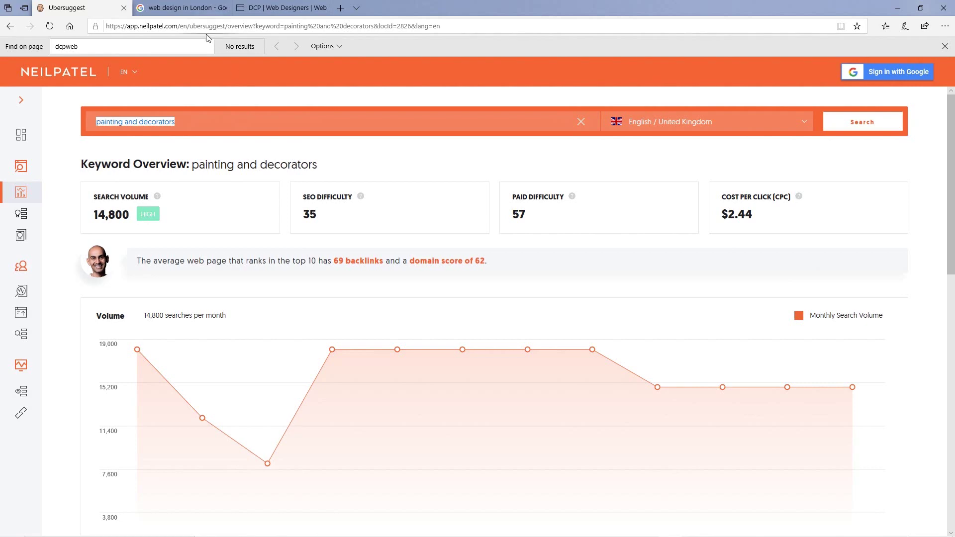
pyautogui.click(195, 8)
pyautogui.tripleClick(207, 70)
pyautogui.hotkey('ctrl', 'v')
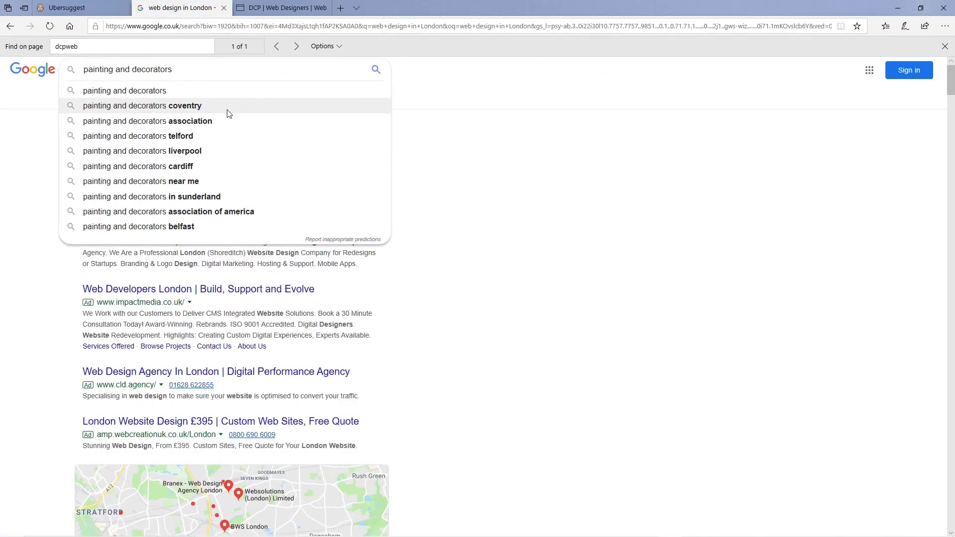
pyautogui.press('Return')
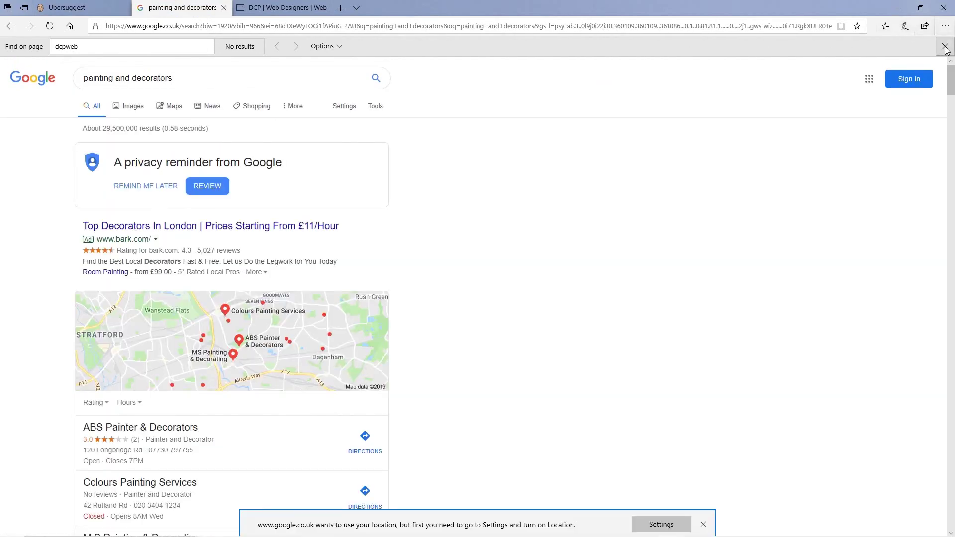
pyautogui.click(945, 47)
# Set Google's results per page to 10 and save the search settings.
pyautogui.scroll(-10, 482, 305)
pyautogui.scroll(2, 313, 224)
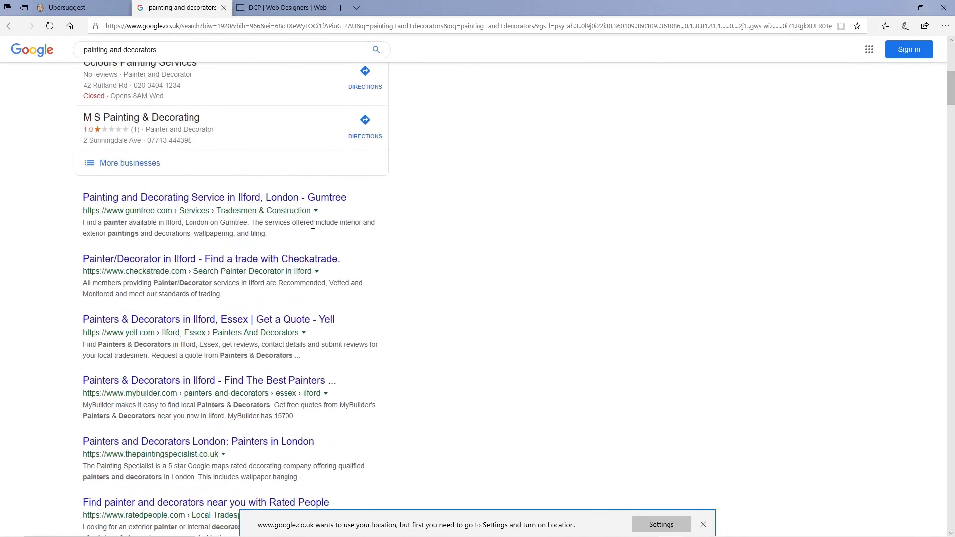
pyautogui.scroll(8, 388, 193)
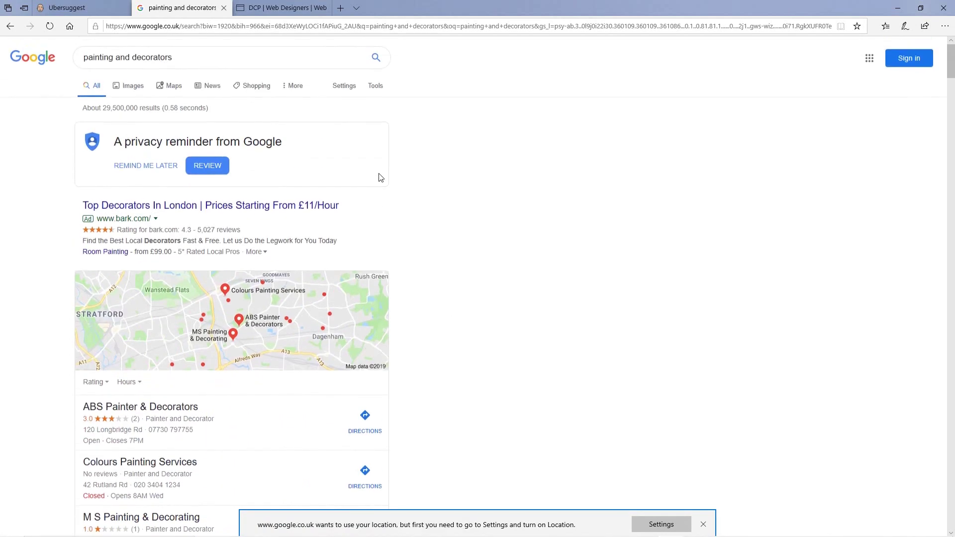
pyautogui.click(344, 85)
pyautogui.click(353, 103)
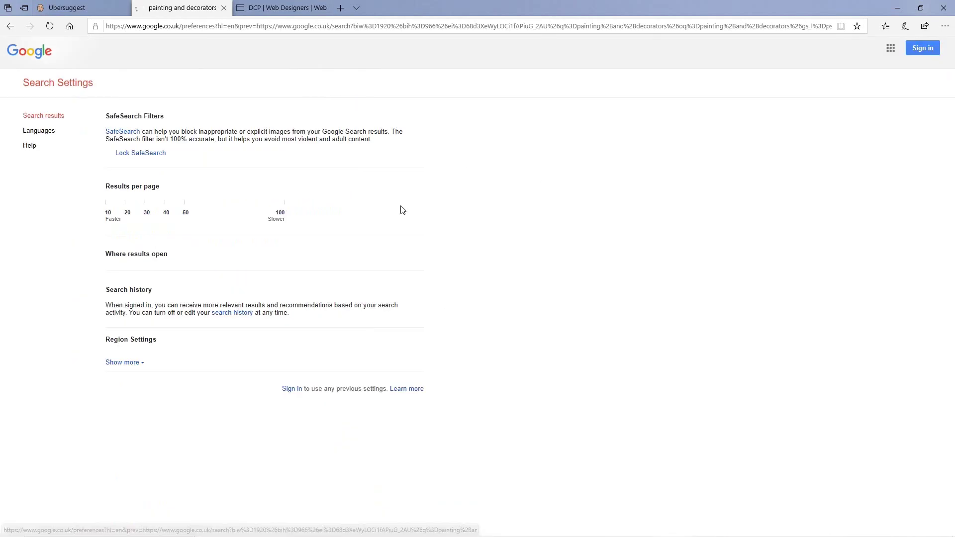
pyautogui.moveTo(278, 203); pyautogui.dragTo(166, 203)
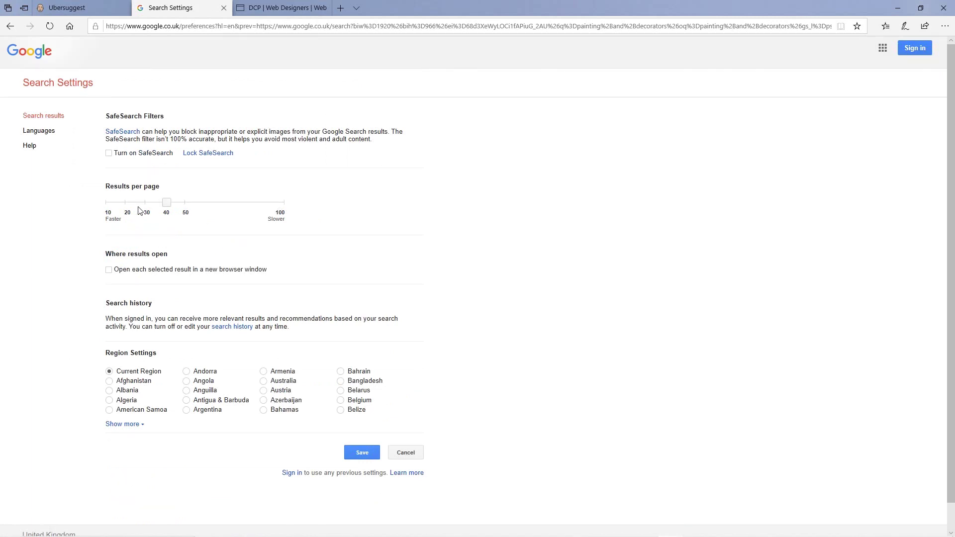
pyautogui.click(108, 203)
pyautogui.click(363, 454)
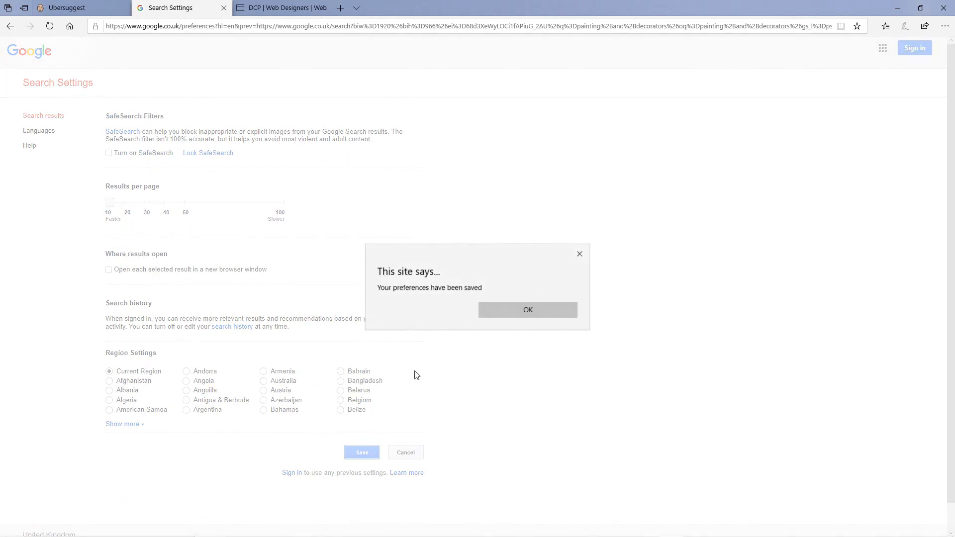
pyautogui.click(507, 313)
# View the organic Google results and check the average backlinks for "painting and decorators" in Ubersuggest.
pyautogui.scroll(-10, 450, 309)
pyautogui.scroll(-2, 450, 309)
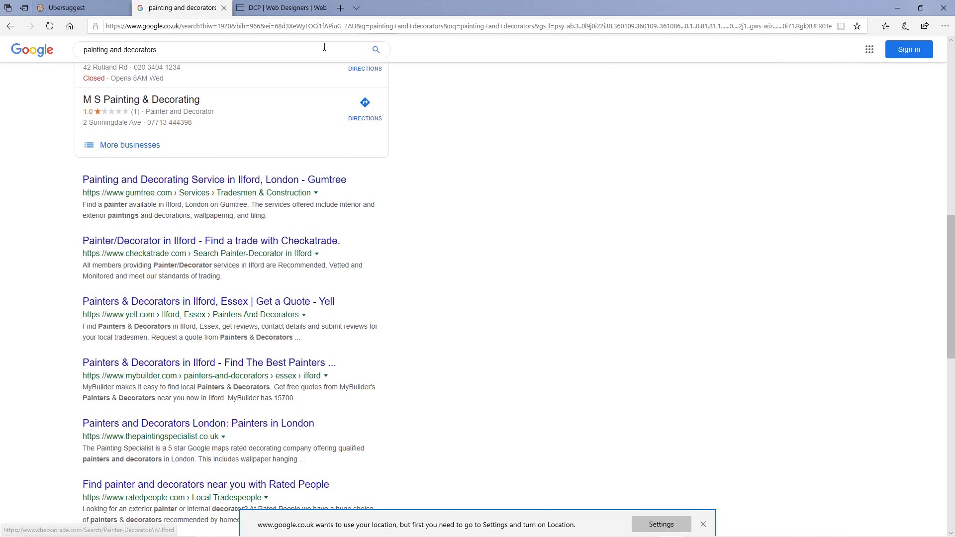
pyautogui.click(94, 10)
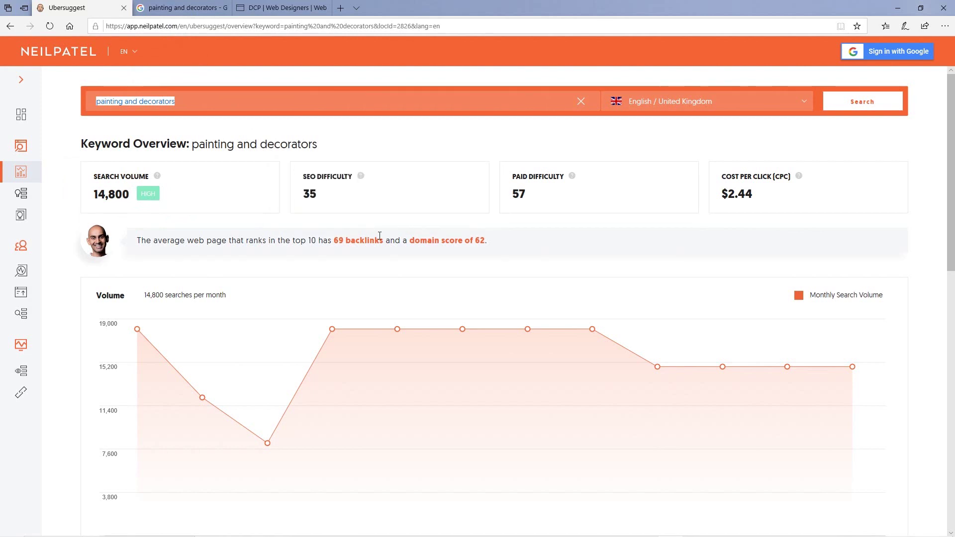
pyautogui.moveTo(333, 241); pyautogui.dragTo(382, 234)
pyautogui.click(384, 276)
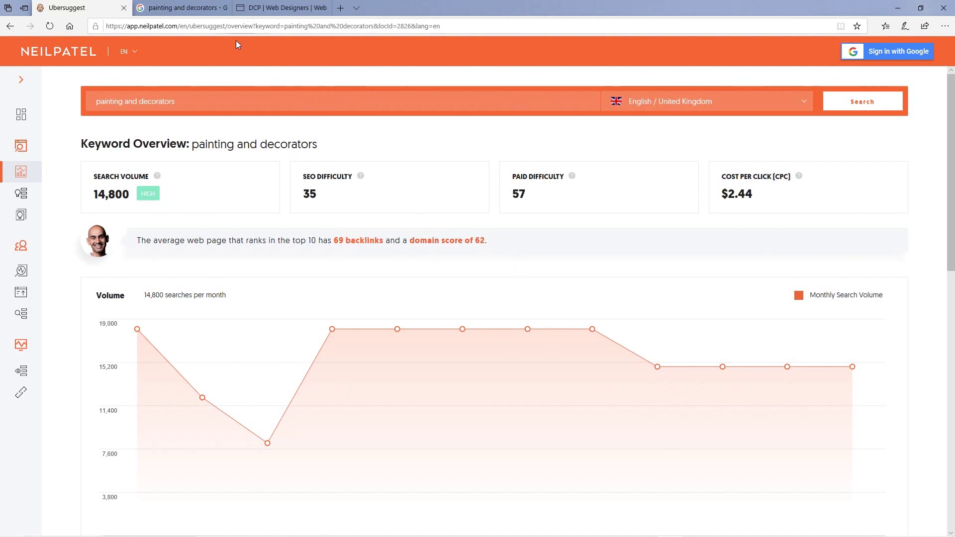
# Look through the first page of Google results for "painting and decorators" to see what kinds of websites rank.
pyautogui.click(183, 8)
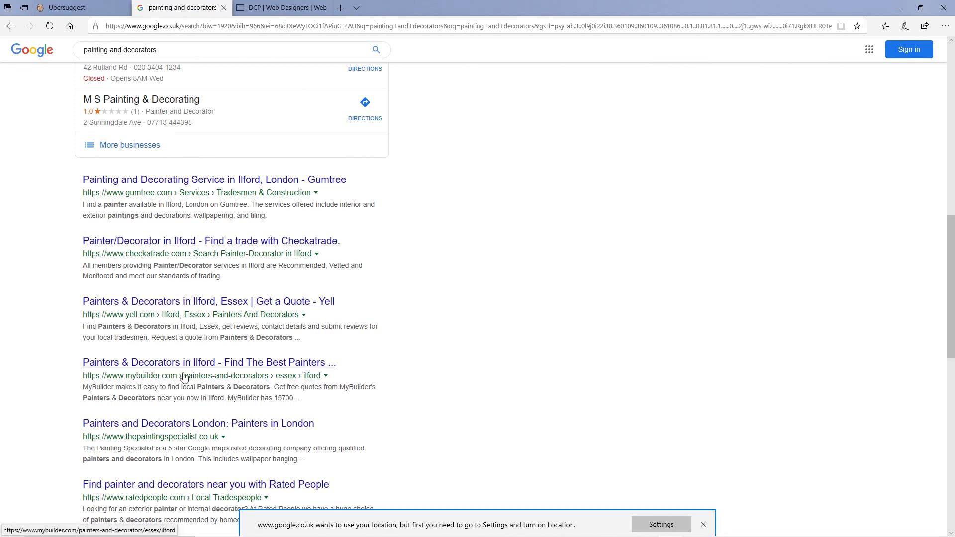
pyautogui.scroll(-4, 184, 378)
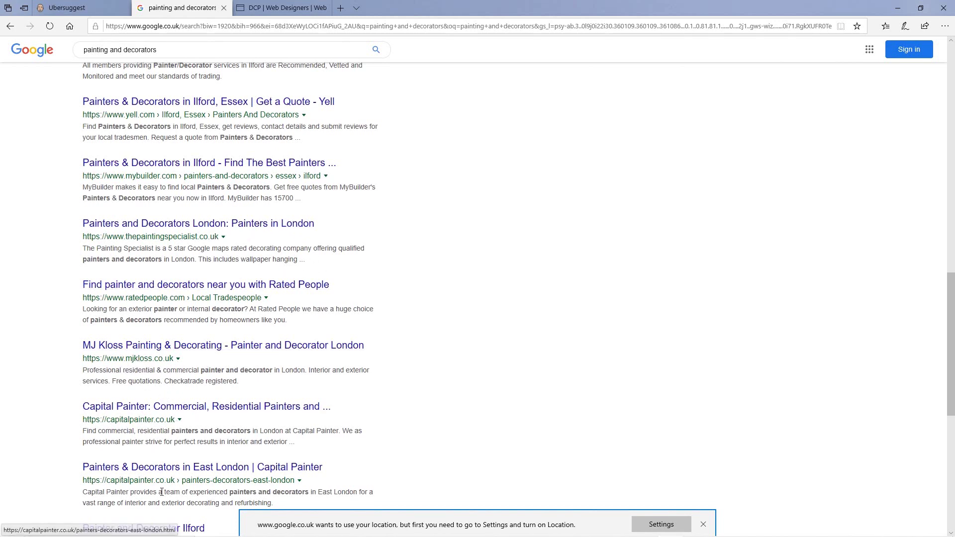
pyautogui.scroll(-2, 188, 479)
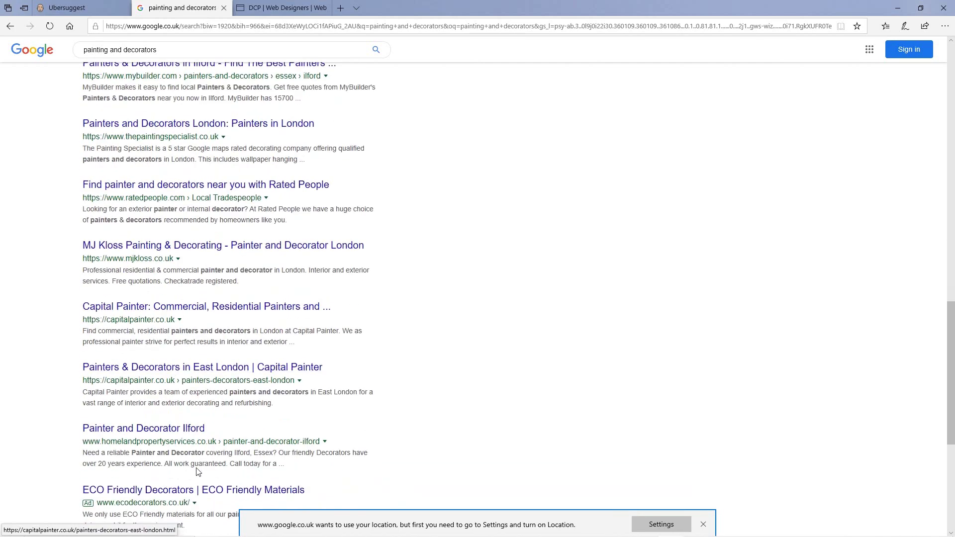
pyautogui.scroll(-2, 193, 463)
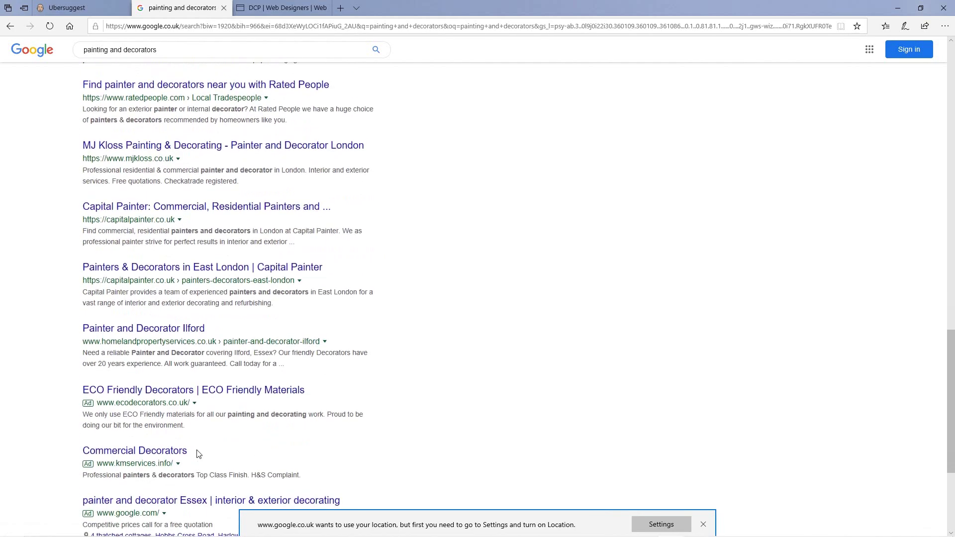
pyautogui.scroll(6, 195, 420)
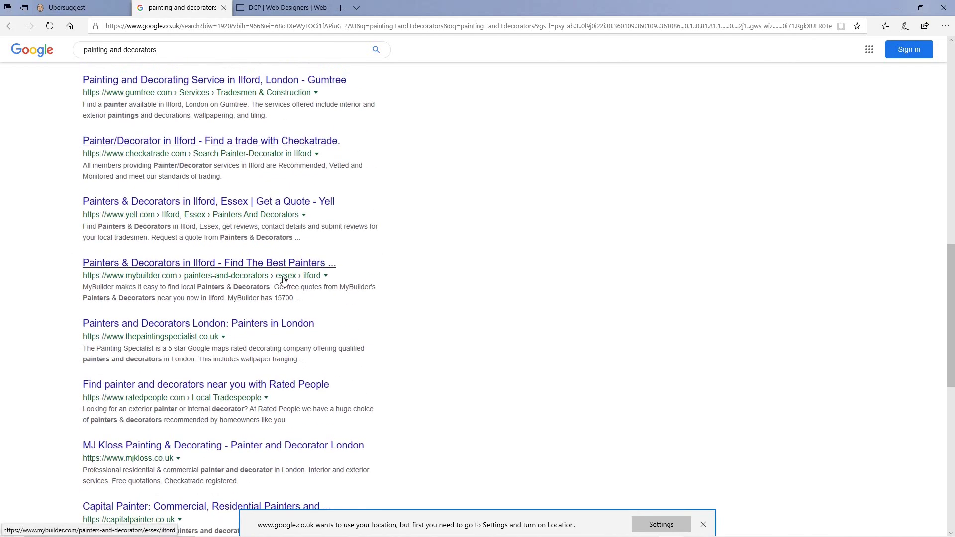
pyautogui.scroll(2, 323, 279)
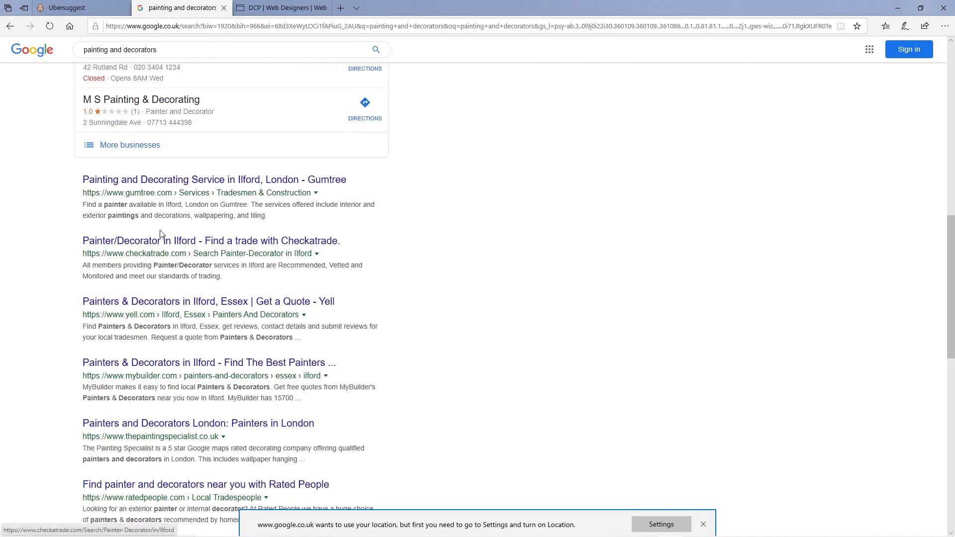
# Examine the listings of independent decorating companies such as The Painting Specialist and MJ Kloss among the Google results.
pyautogui.moveTo(63, 424)
pyautogui.mouseDown()
pyautogui.moveTo(192, 461)
pyautogui.moveTo(307, 474)
pyautogui.mouseUp()
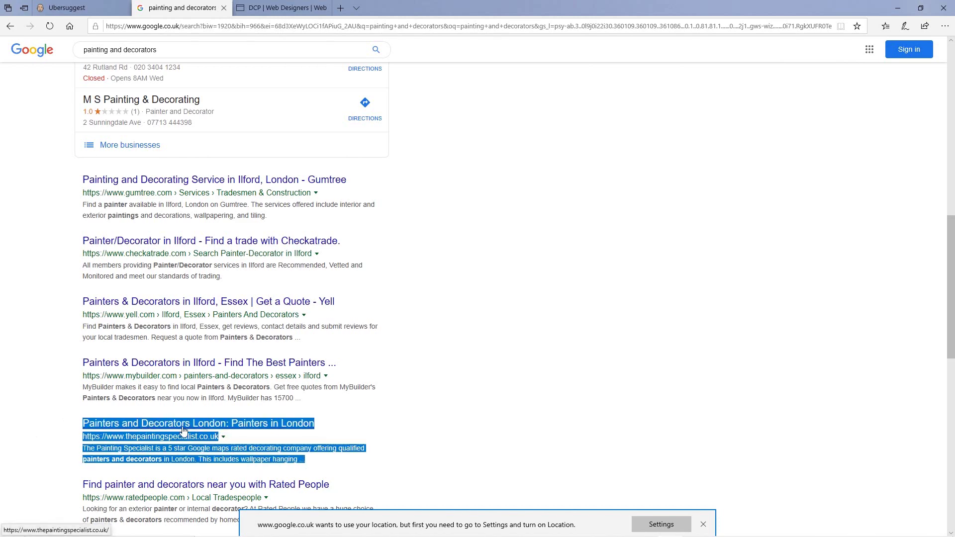
pyautogui.scroll(-6, 299, 431)
pyautogui.moveTo(45, 314); pyautogui.dragTo(288, 349)
pyautogui.moveTo(79, 247); pyautogui.dragTo(291, 285)
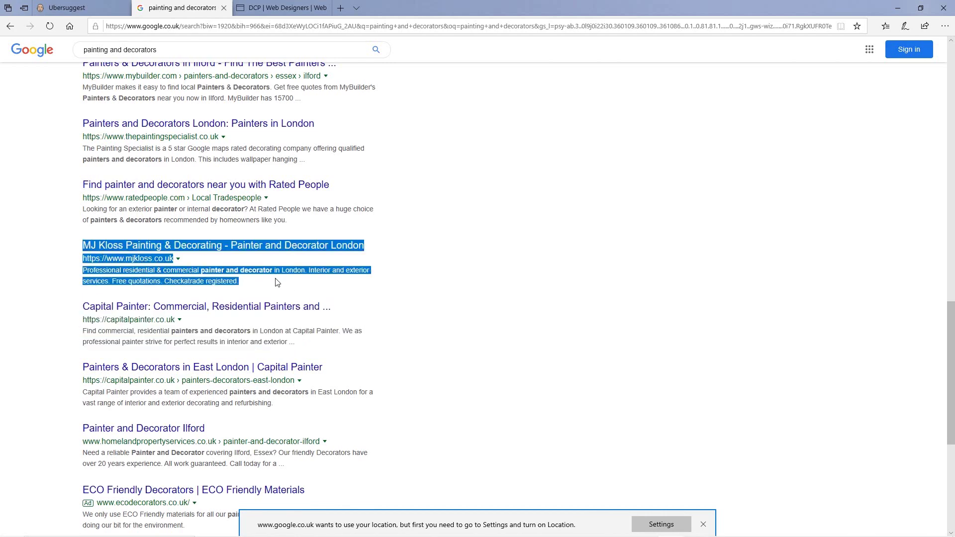
pyautogui.scroll(6, 124, 368)
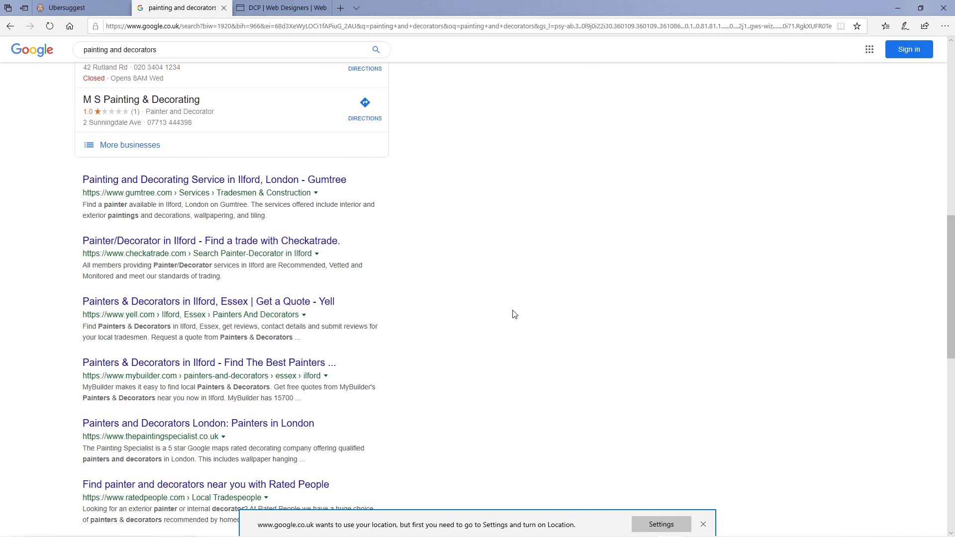
# Check the keyword used in Google and search Ubersuggest for "painting and decorators london".
pyautogui.scroll(10, 514, 315)
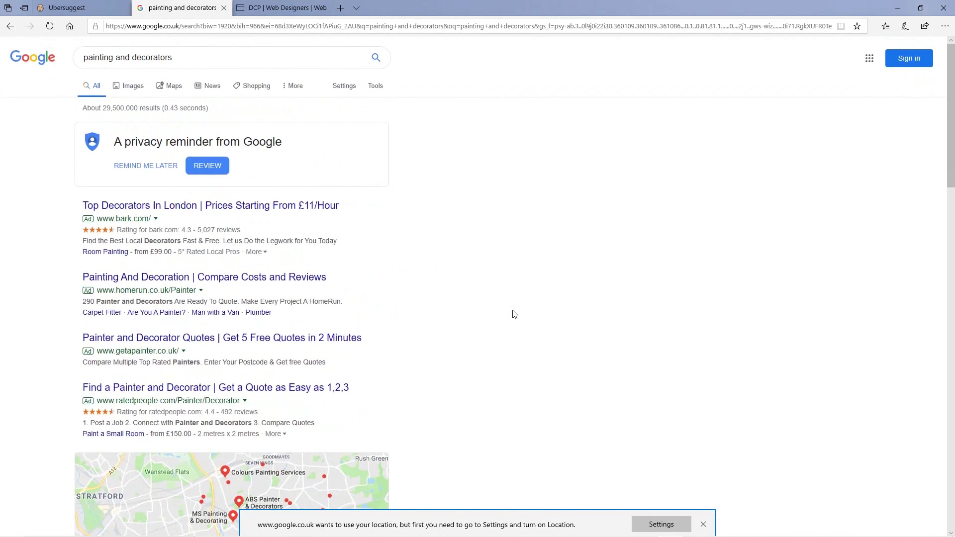
pyautogui.moveTo(174, 59); pyautogui.dragTo(83, 58)
pyautogui.click(563, 204)
pyautogui.click(85, 10)
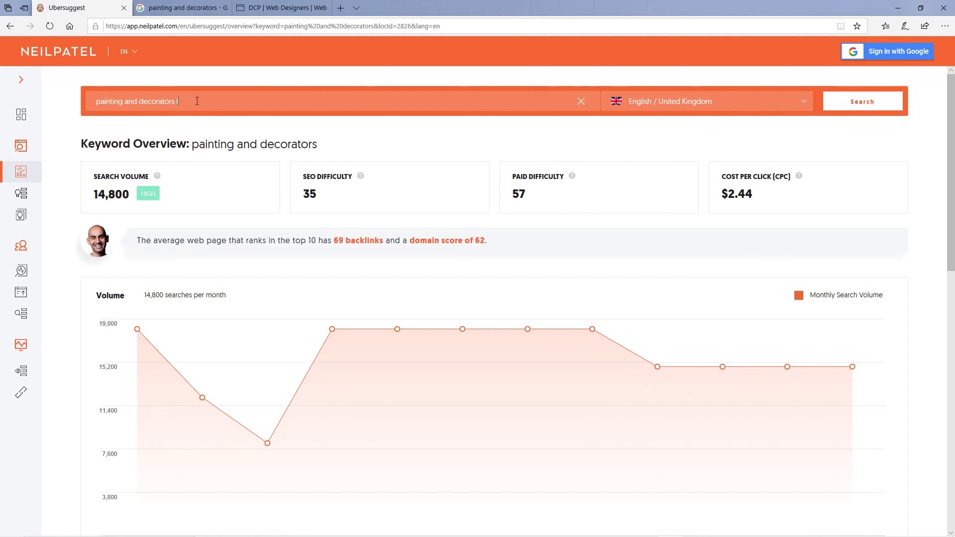
pyautogui.press('Return')
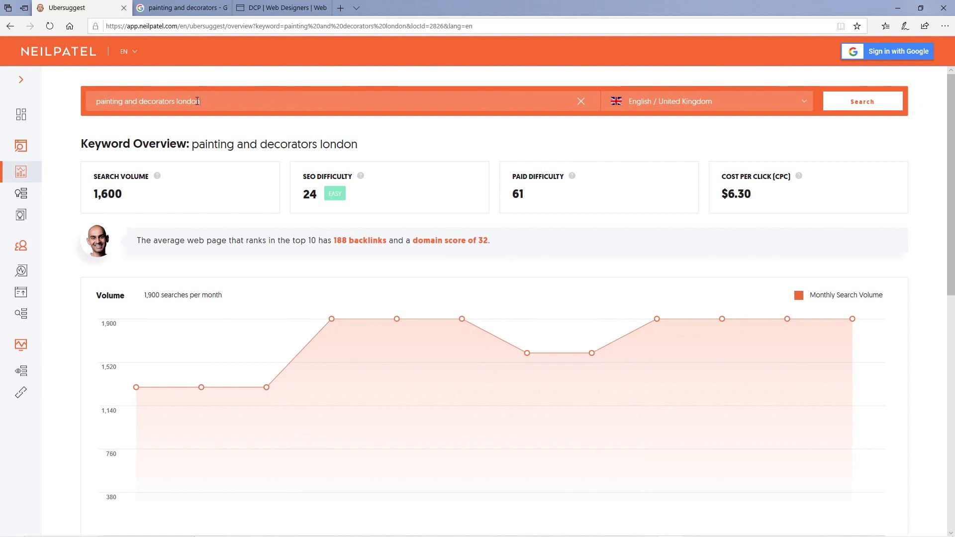
# Compare the search volume with that of "painting and decorators" and check the London keyword's average domain score and backlinks.
pyautogui.click(10, 27)
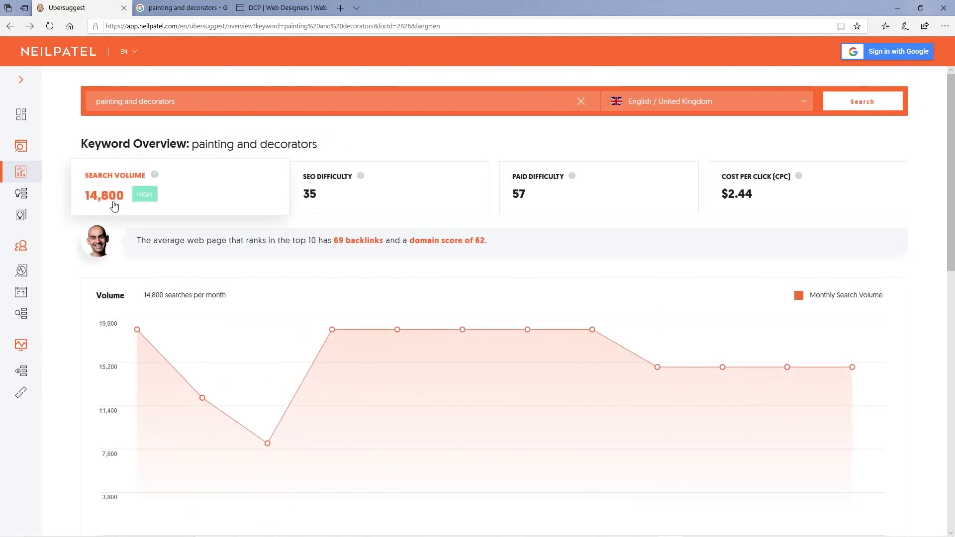
pyautogui.click(30, 28)
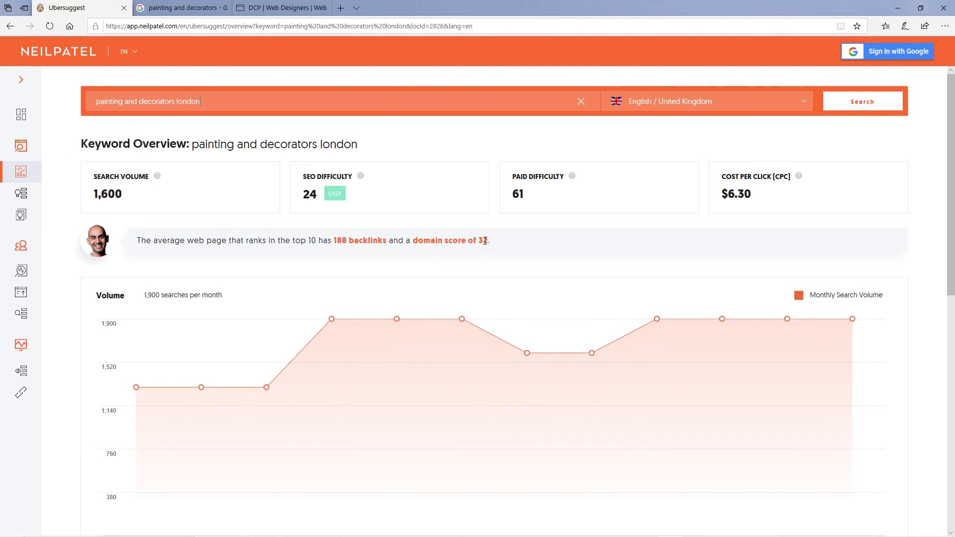
pyautogui.moveTo(459, 243); pyautogui.dragTo(485, 245)
pyautogui.moveTo(341, 241); pyautogui.dragTo(337, 241)
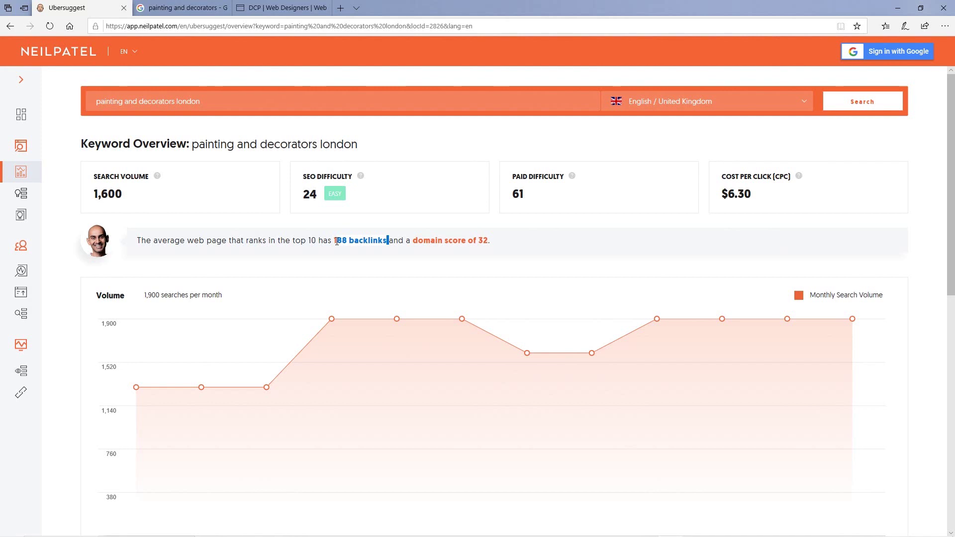
pyautogui.click(347, 253)
# Copy the keyword "painting and decorators london" from Ubersuggest and search for it in Google.
pyautogui.click(80, 99)
pyautogui.hotkey('ctrl', 'c')
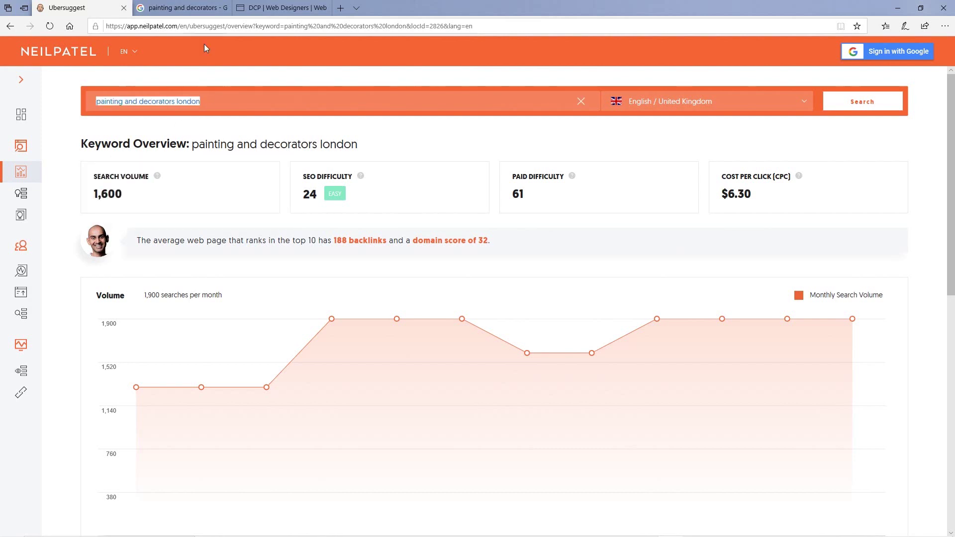
pyautogui.click(182, 7)
pyautogui.tripleClick(198, 58)
pyautogui.hotkey('ctrl', 'v')
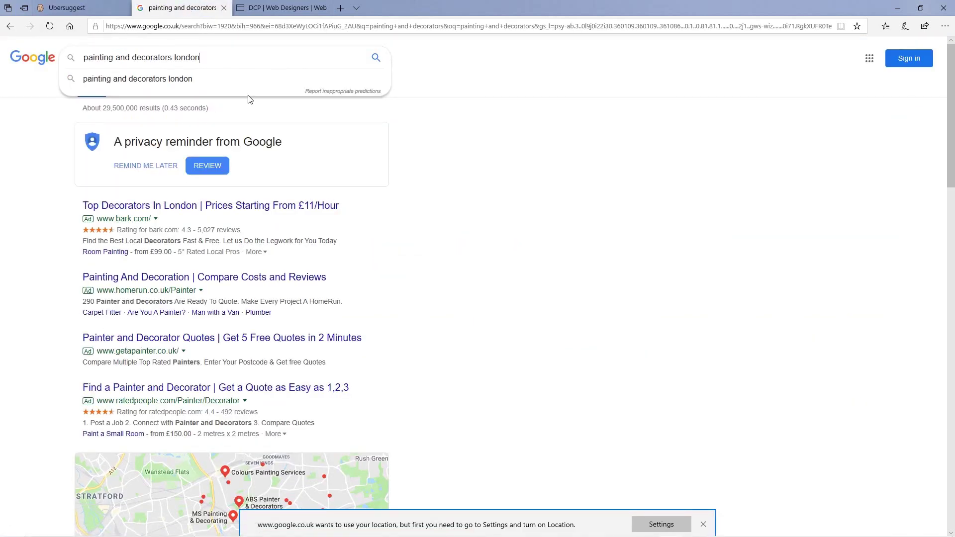
pyautogui.press('Return')
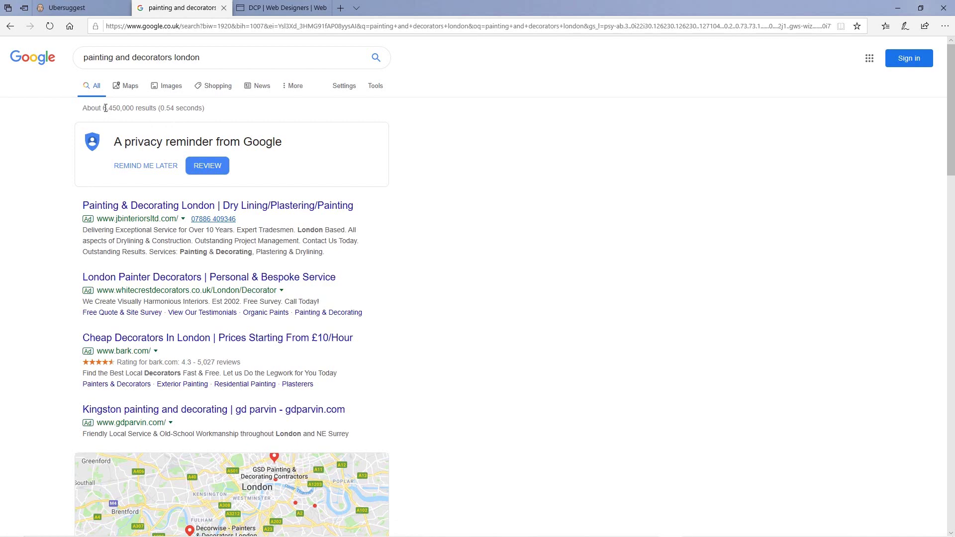
# Compare the number of Google results for "painting and decorators london" with that for "painting and decorators".
pyautogui.moveTo(103, 108); pyautogui.dragTo(129, 108)
pyautogui.click(517, 160)
pyautogui.click(9, 28)
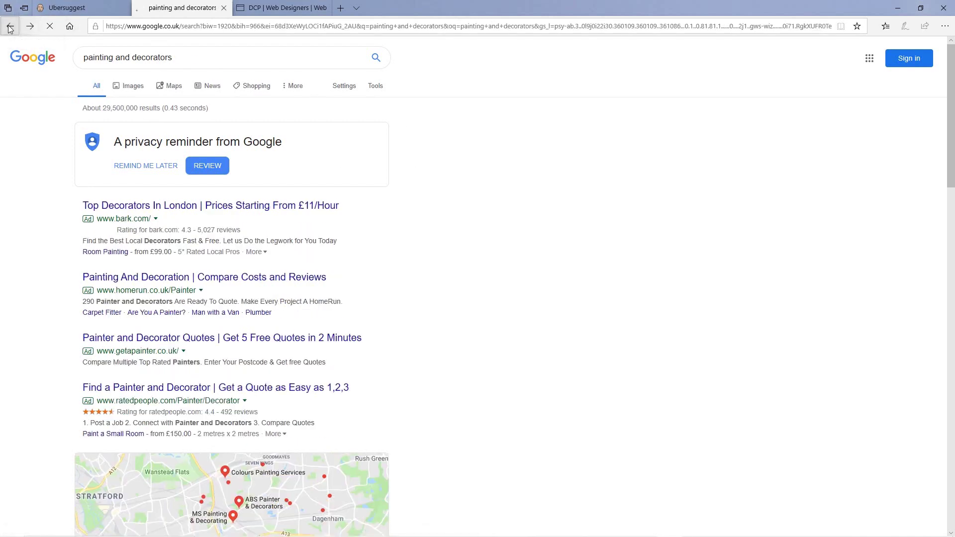
pyautogui.moveTo(103, 108); pyautogui.dragTo(138, 109)
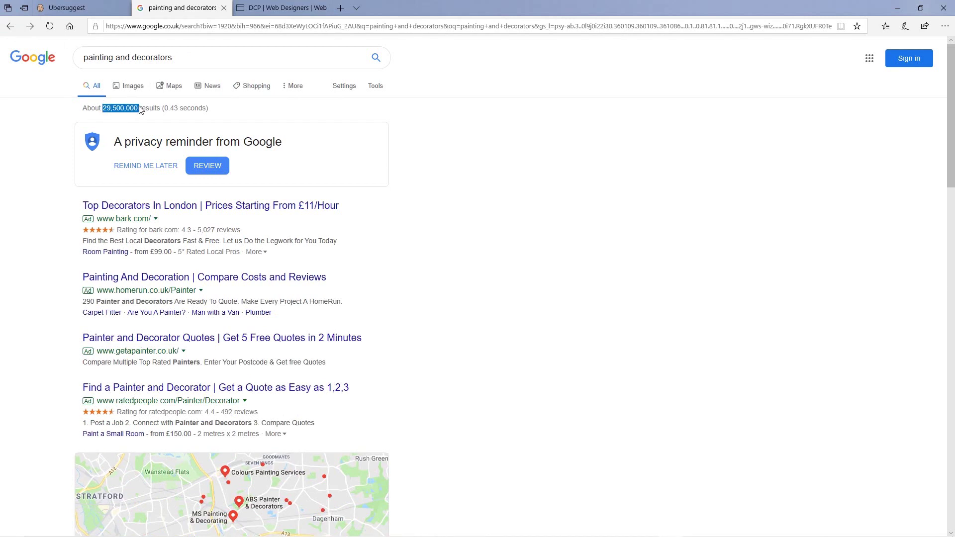
pyautogui.click(30, 26)
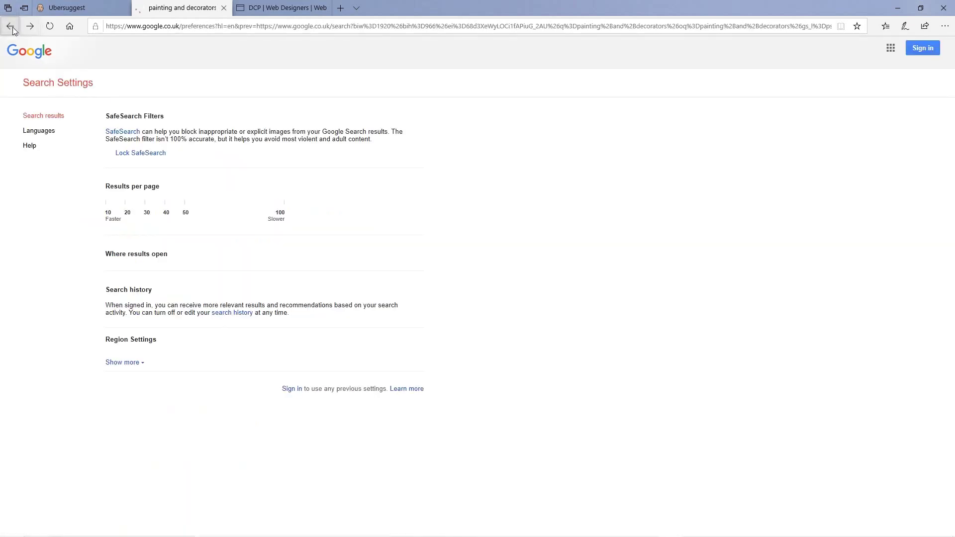
pyautogui.click(30, 27)
pyautogui.click(30, 26)
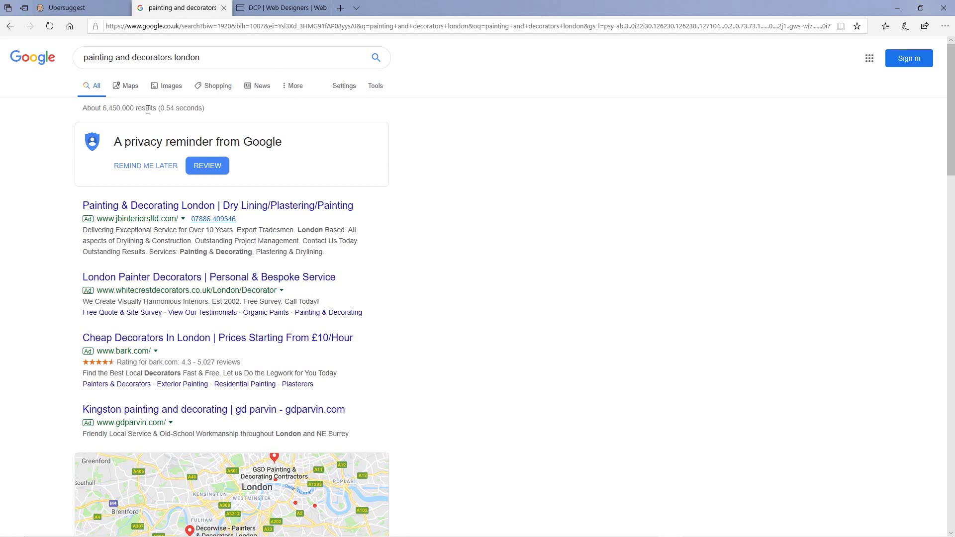
# Examine the Google listings for "painting and decorators london" down to the related searches and compare the directory and company sites that rank.
pyautogui.scroll(-10, 537, 315)
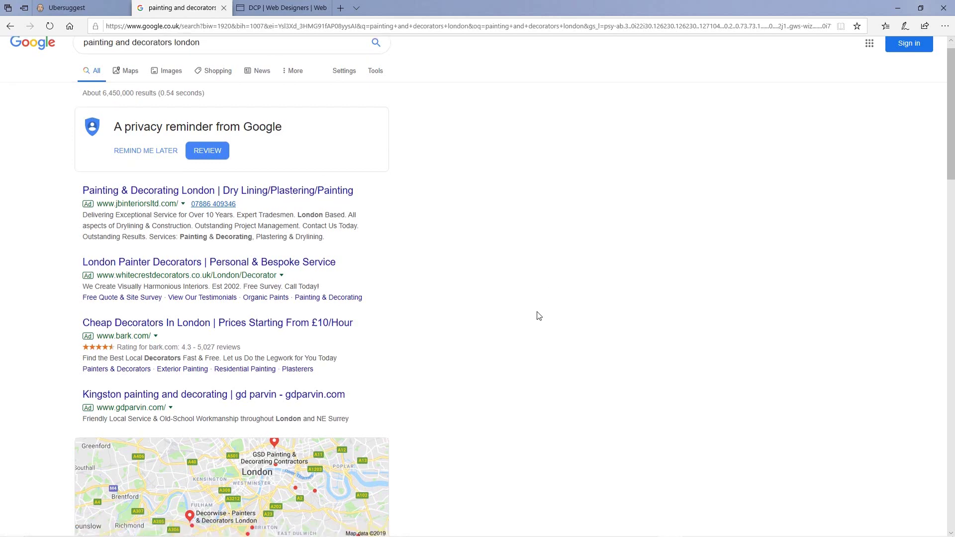
pyautogui.scroll(-4, 538, 315)
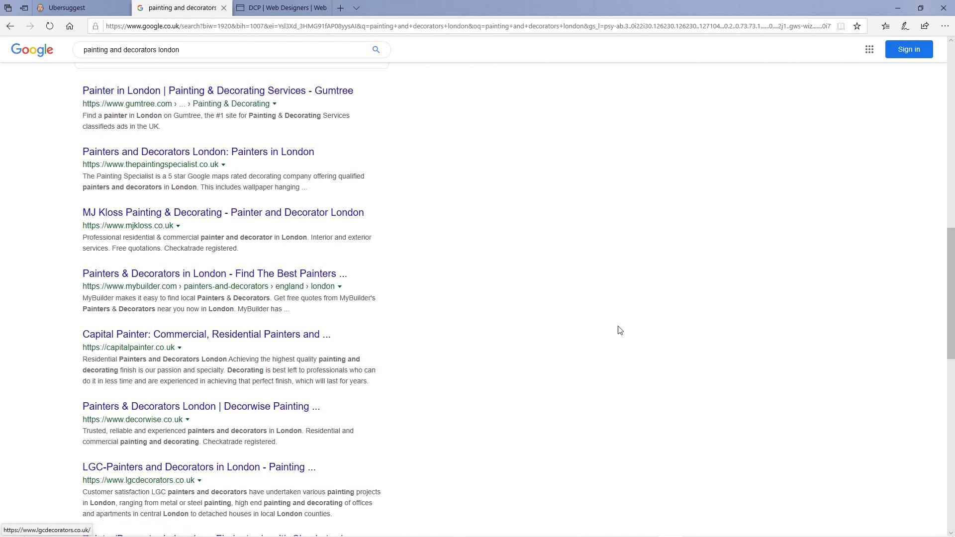
pyautogui.scroll(-4, 437, 332)
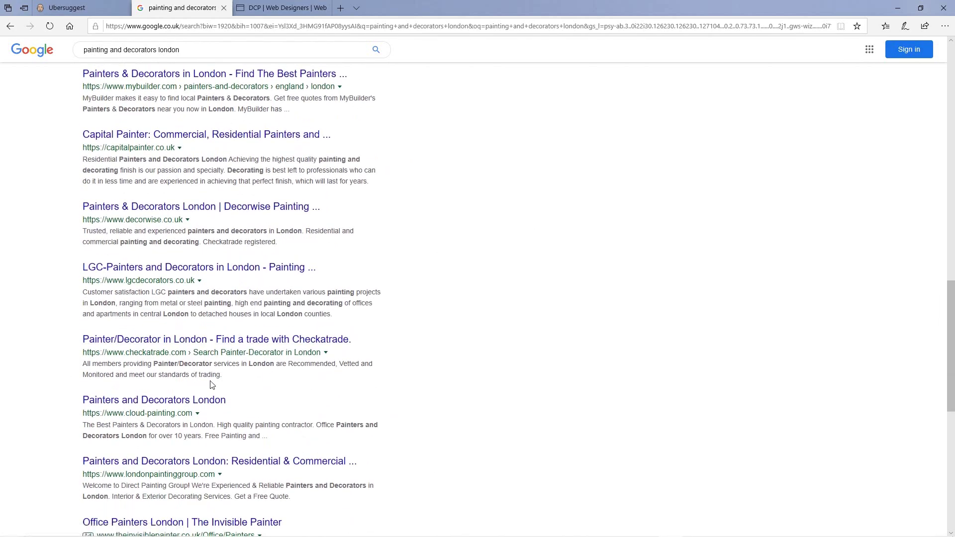
pyautogui.scroll(8, 270, 387)
pyautogui.scroll(-2, 183, 324)
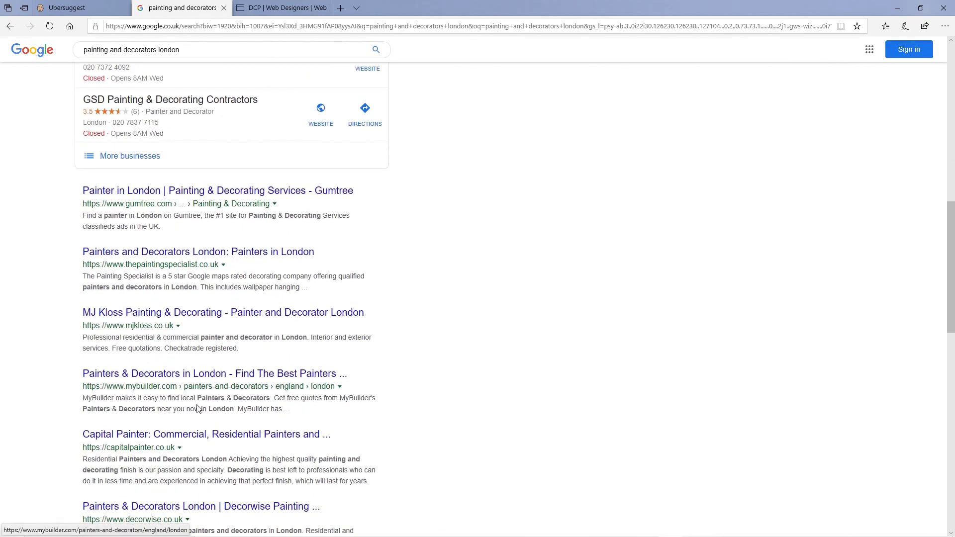
pyautogui.scroll(-4, 224, 411)
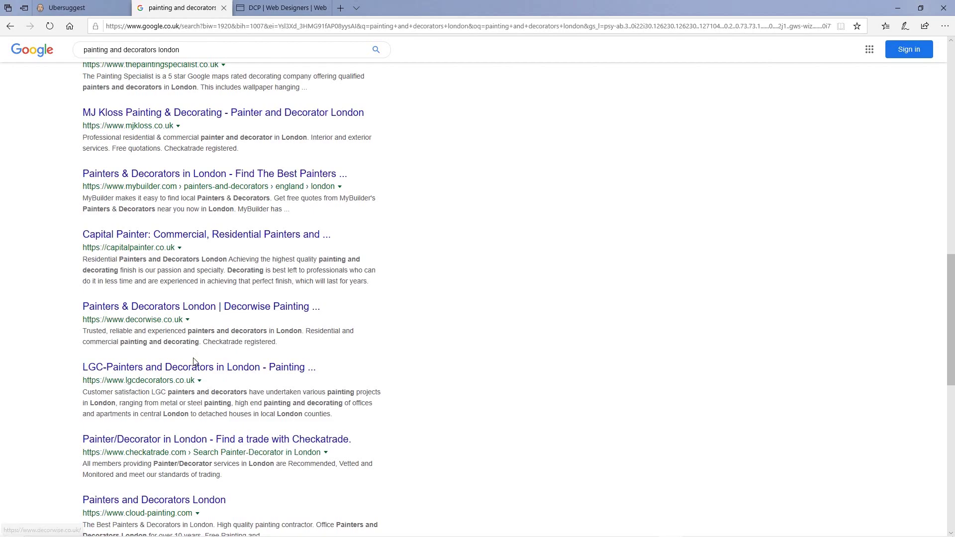
pyautogui.scroll(-11, 196, 361)
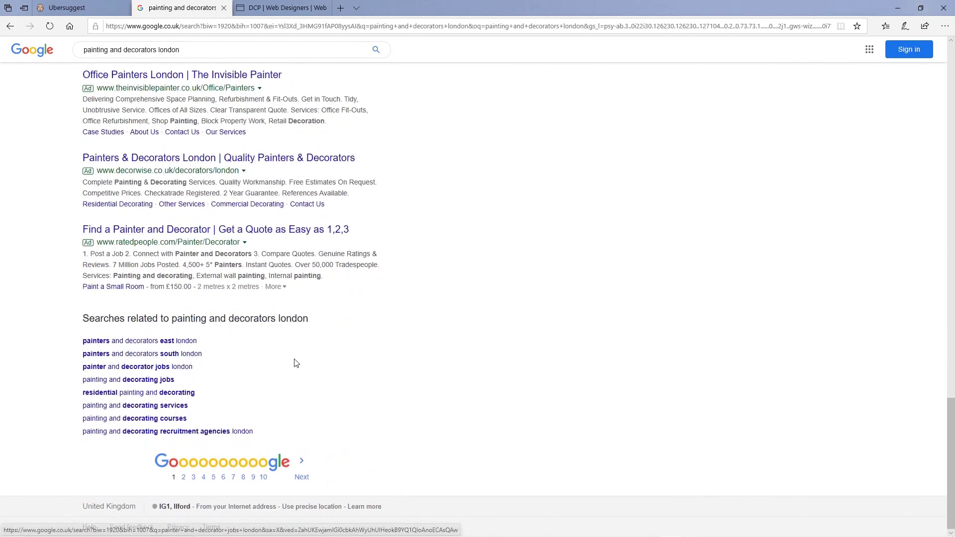
pyautogui.scroll(20, 297, 375)
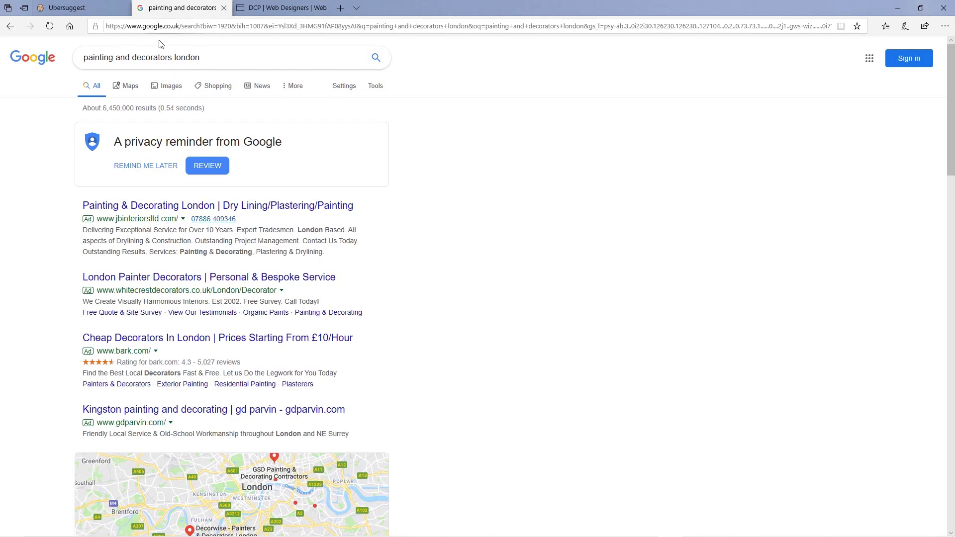
# Review the Ubersuggest keyword ideas for East London and search there for "painting and decorators east london".
pyautogui.click(85, 7)
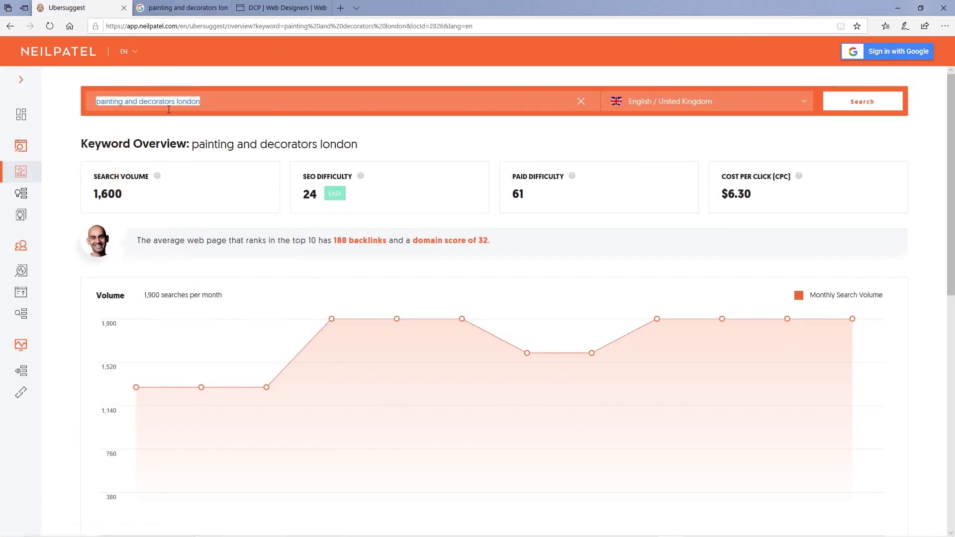
pyautogui.scroll(-10, 292, 313)
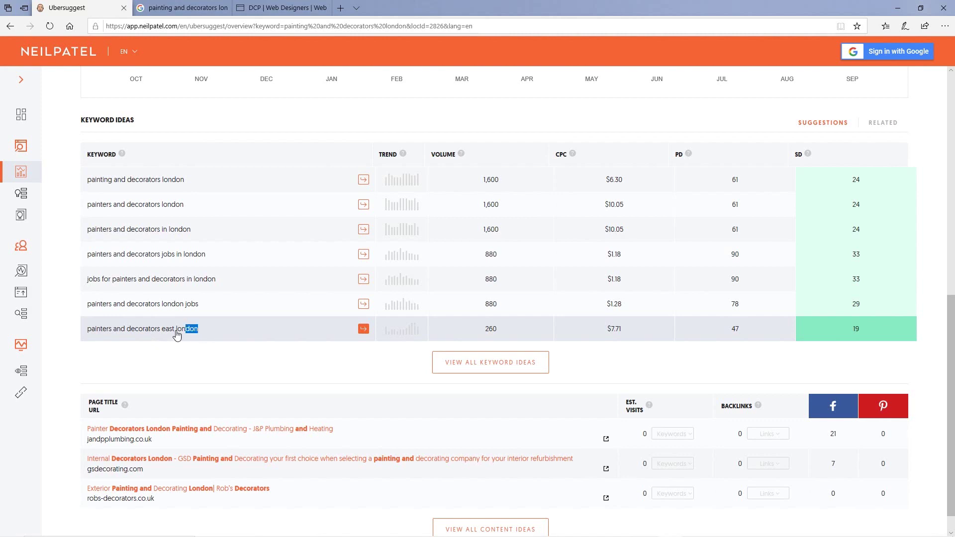
pyautogui.moveTo(199, 332); pyautogui.dragTo(73, 334)
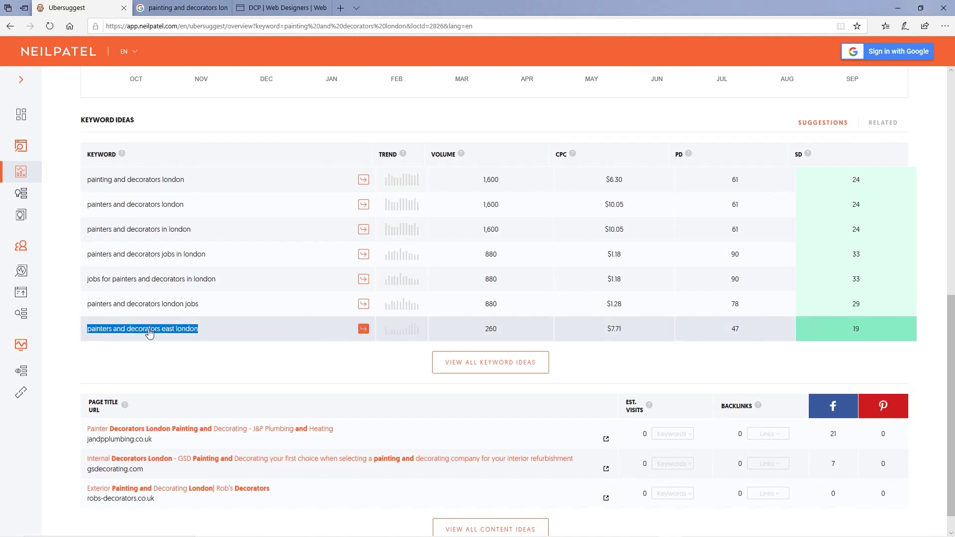
pyautogui.scroll(8, 214, 258)
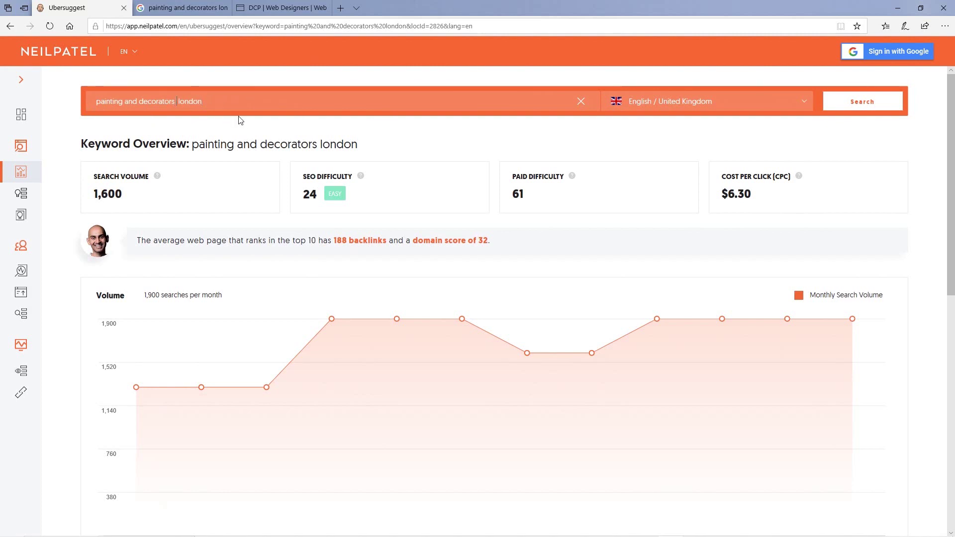
pyautogui.press('Return')
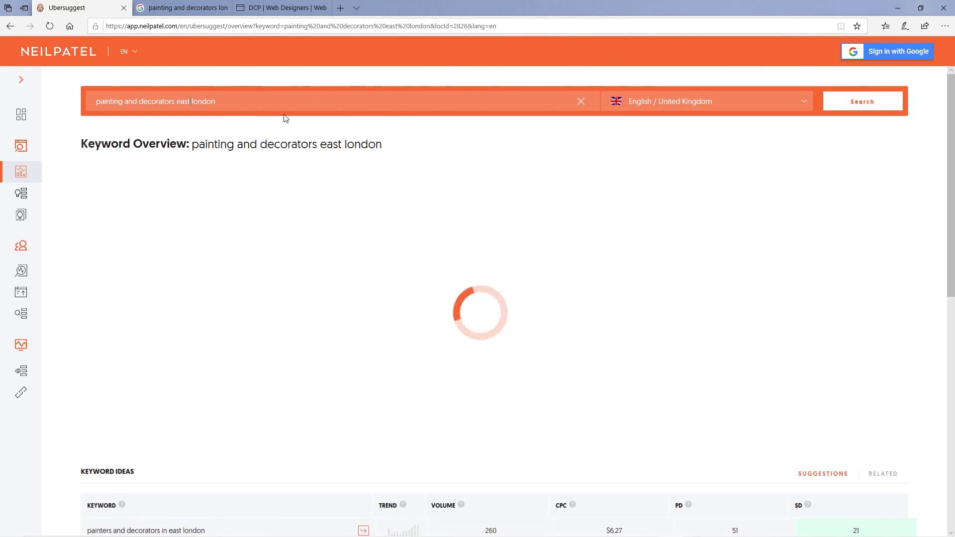
# Copy the keyword "painting and decorators east london" from Ubersuggest and search for it in Google.
pyautogui.moveTo(226, 102); pyautogui.dragTo(46, 97)
pyautogui.hotkey('ctrl', 'c')
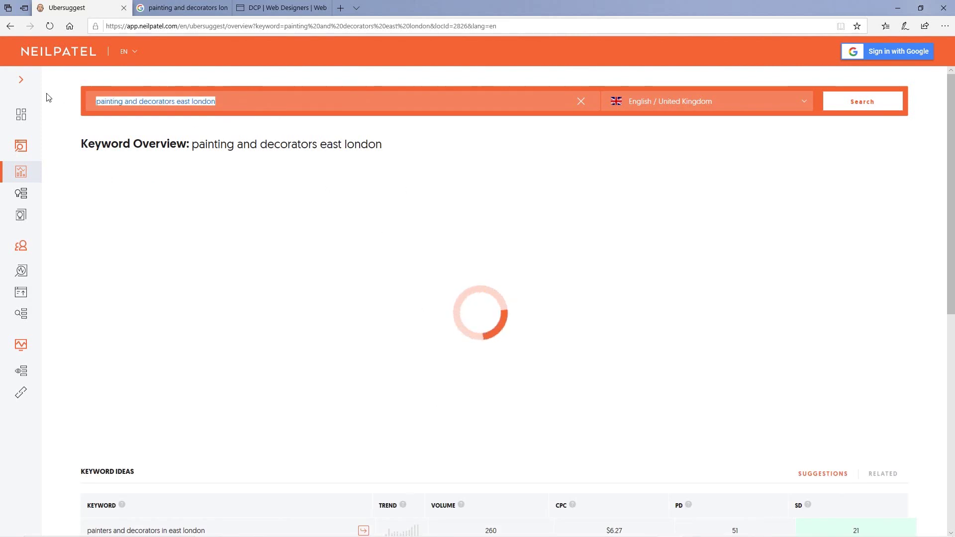
pyautogui.click(193, 9)
pyautogui.moveTo(208, 58); pyautogui.dragTo(83, 58)
pyautogui.hotkey('ctrl', 'v')
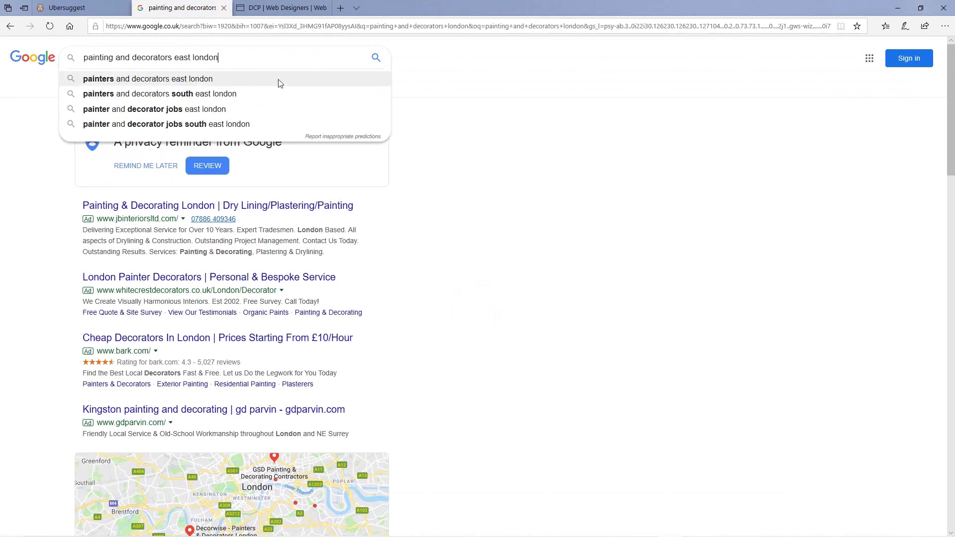
pyautogui.click(376, 58)
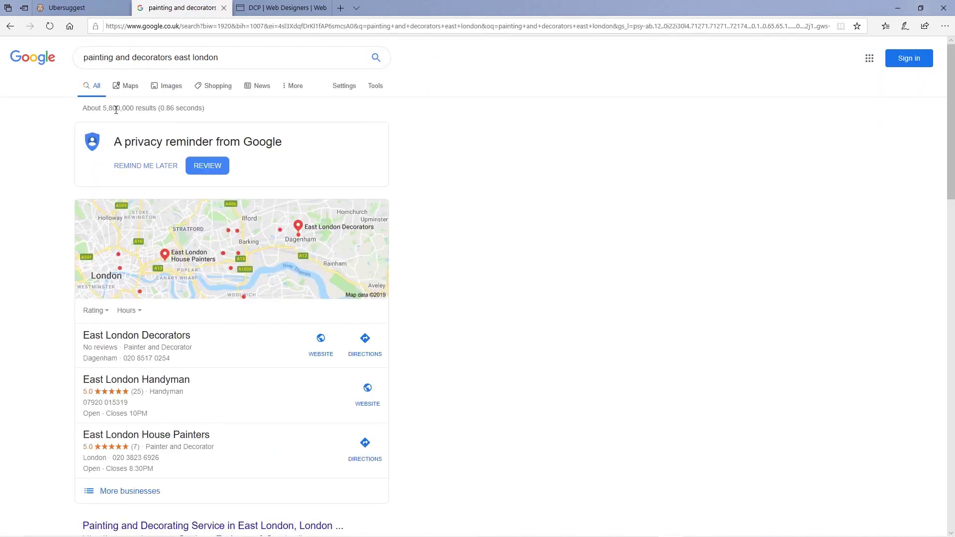
# Check the number of Google results for the East London keyword and examine which businesses and directories rank on the first page.
pyautogui.moveTo(102, 108); pyautogui.dragTo(134, 109)
pyautogui.click(649, 266)
pyautogui.scroll(-8, 561, 311)
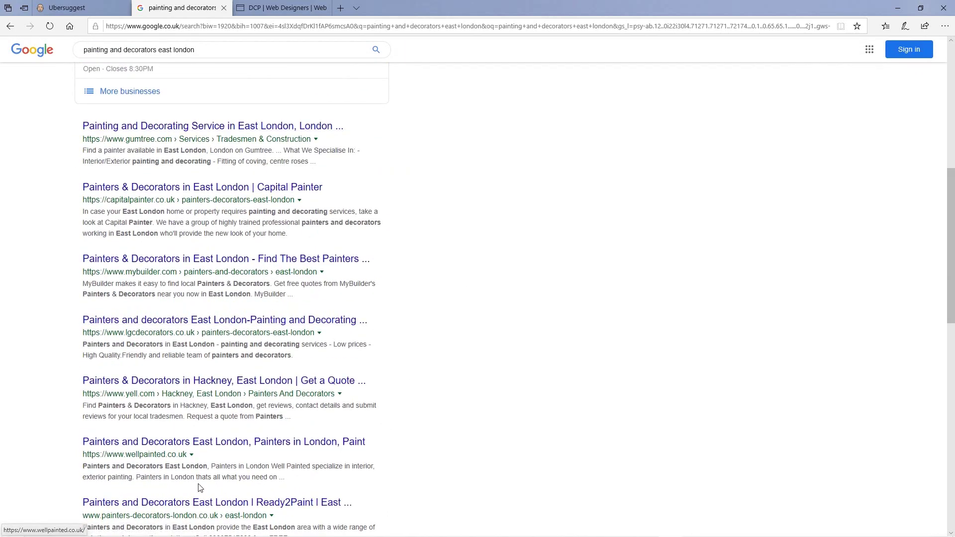
pyautogui.scroll(-6, 223, 298)
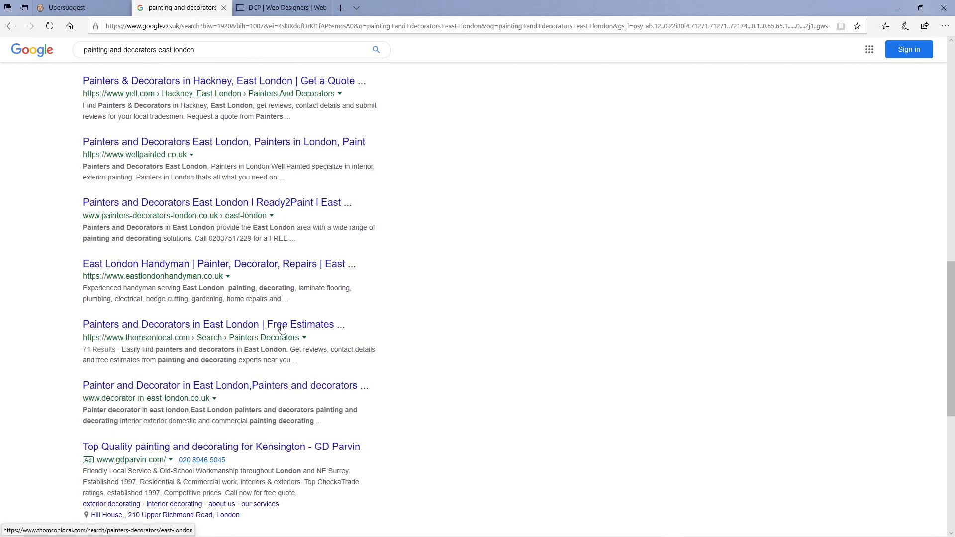
pyautogui.scroll(9, 267, 368)
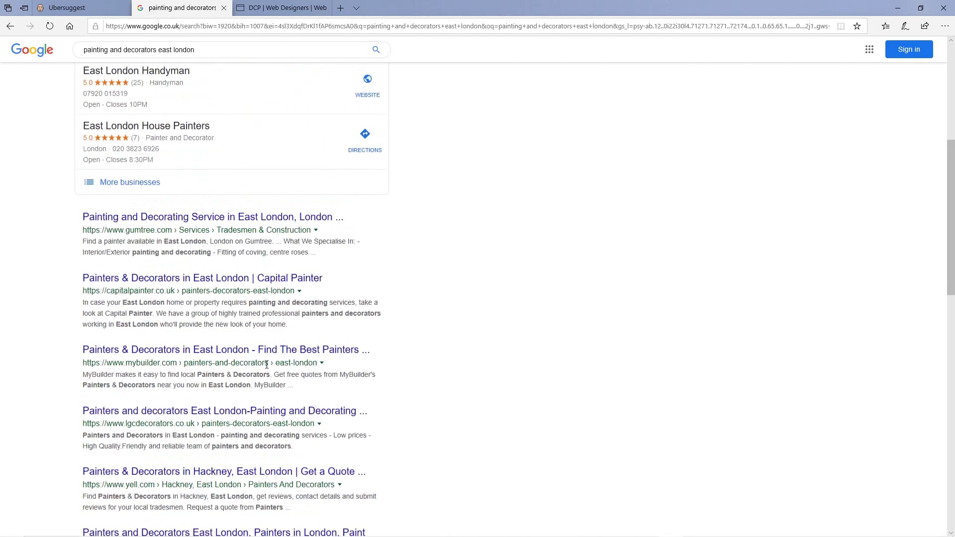
pyautogui.scroll(6, 456, 381)
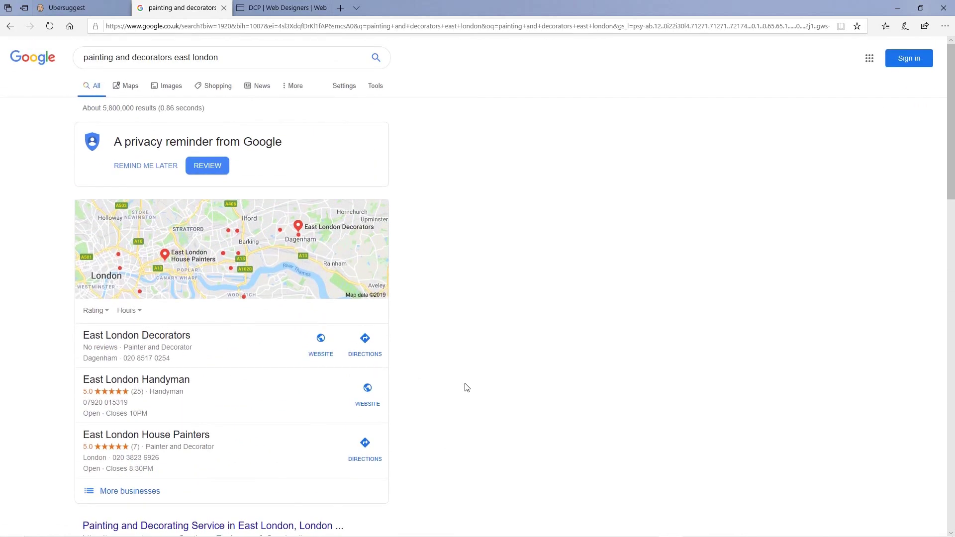
pyautogui.scroll(-10, 464, 386)
pyautogui.scroll(10, 467, 388)
# Check the Ubersuggest overview, keyword ideas and ranking pages for "painting and decorators east london", returning to the overview.
pyautogui.click(86, 11)
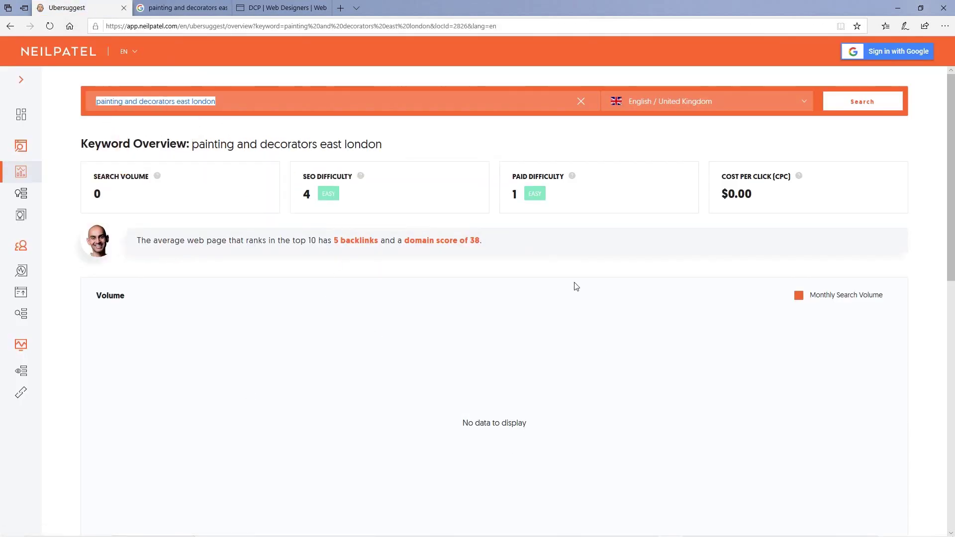
pyautogui.scroll(-7, 433, 336)
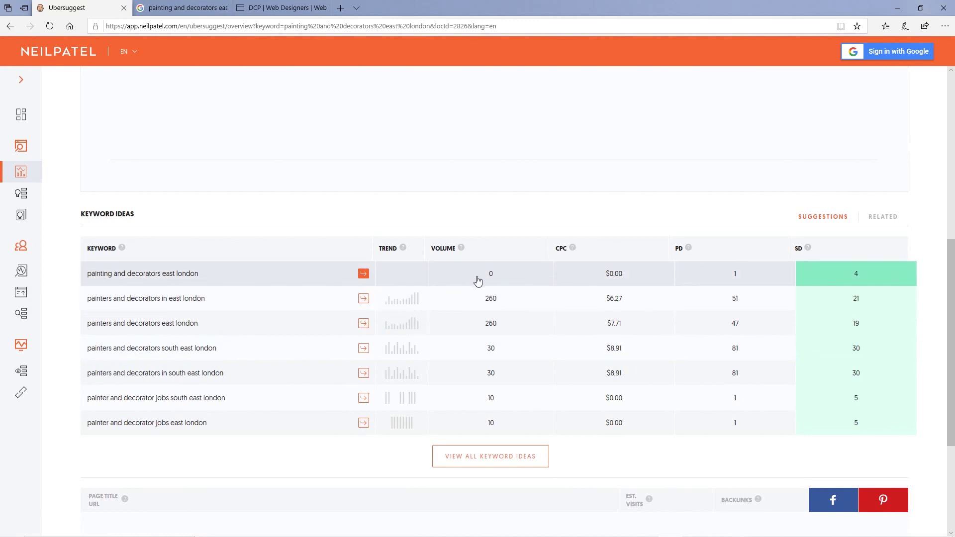
pyautogui.click(504, 279)
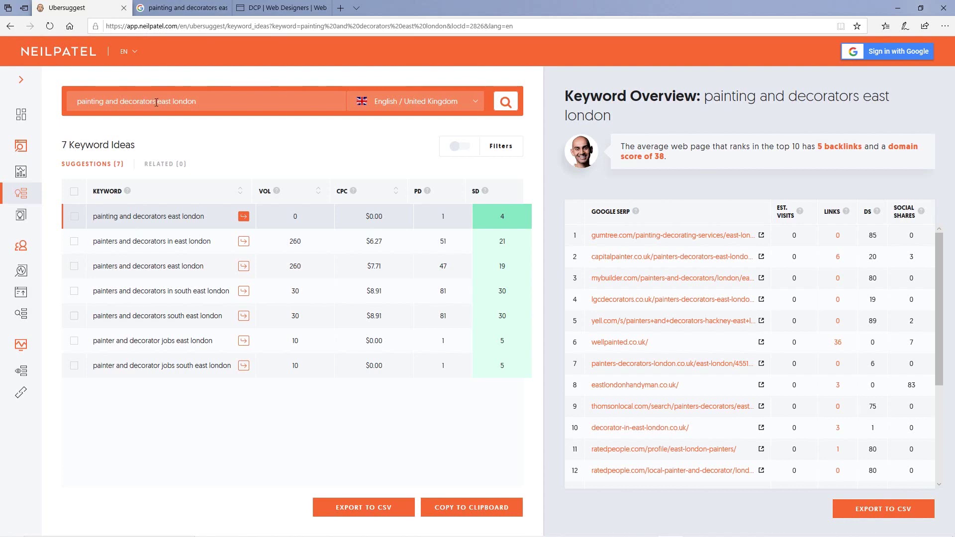
pyautogui.click(10, 26)
# Add "in" to the Ubersuggest keyword and search for "painting and decorators in east london".
pyautogui.click(177, 102)
pyautogui.write('in')
pyautogui.press('Return')
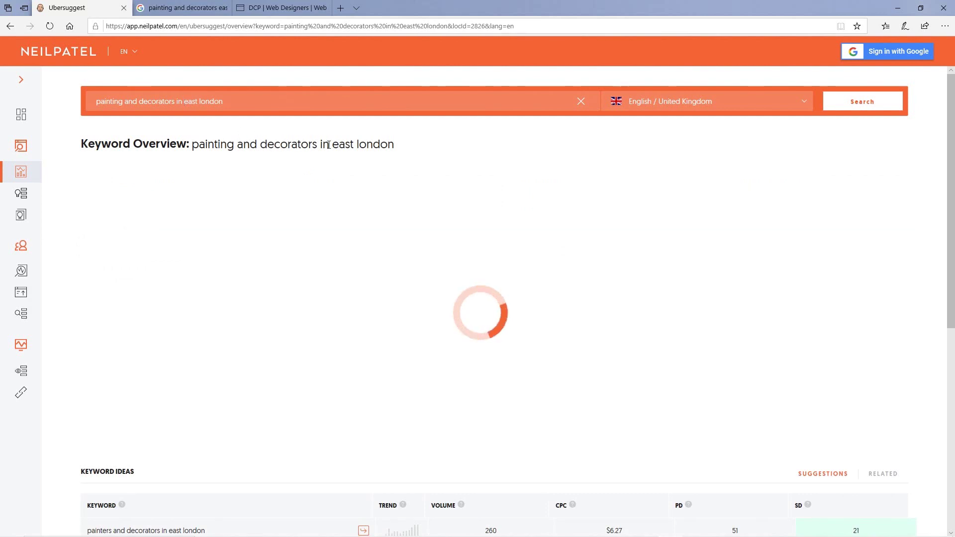
# Examine the search volume, SEO difficulty, cost per click and keyword ideas for "painting and decorators in east london".
pyautogui.scroll(-5, 296, 309)
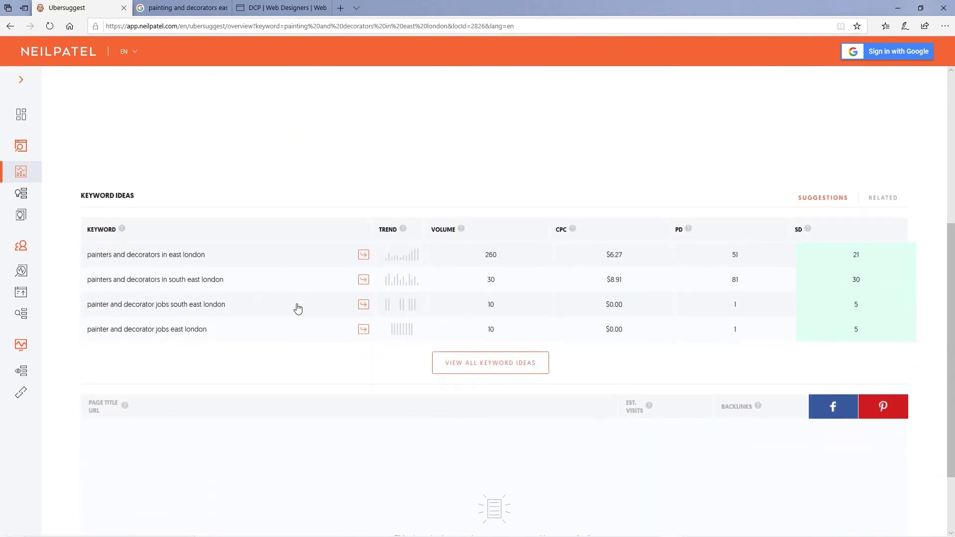
pyautogui.scroll(5, 440, 293)
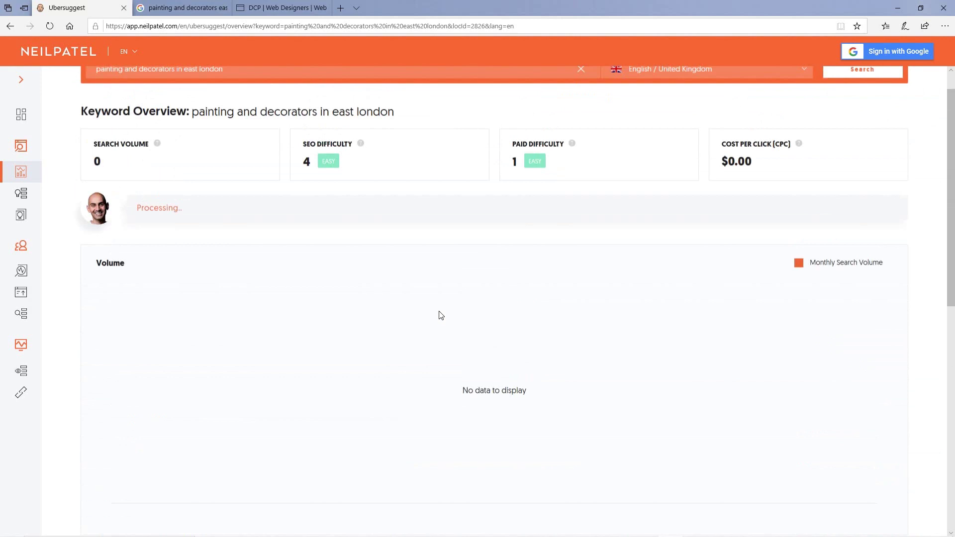
pyautogui.scroll(-1, 298, 309)
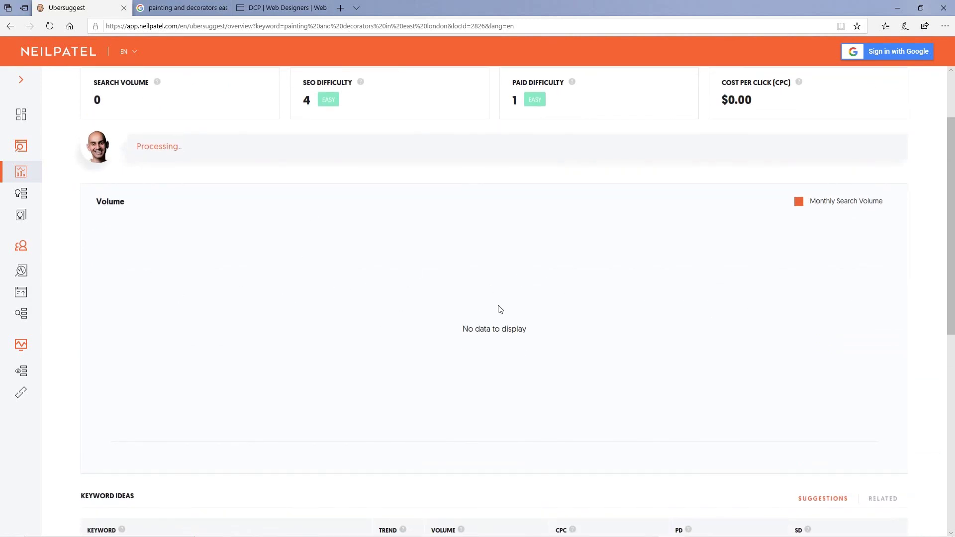
pyautogui.scroll(2, 373, 305)
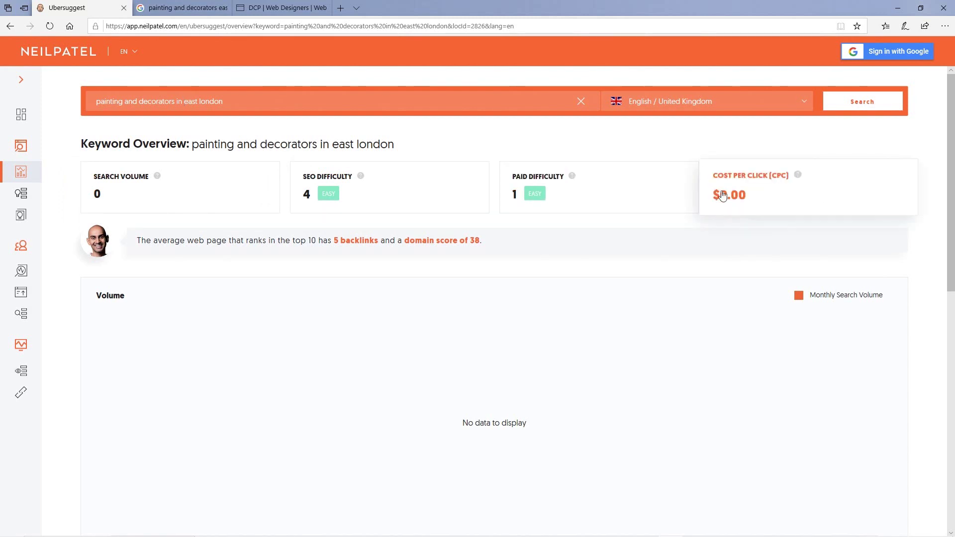
pyautogui.scroll(-10, 648, 247)
pyautogui.moveTo(480, 209); pyautogui.dragTo(507, 208)
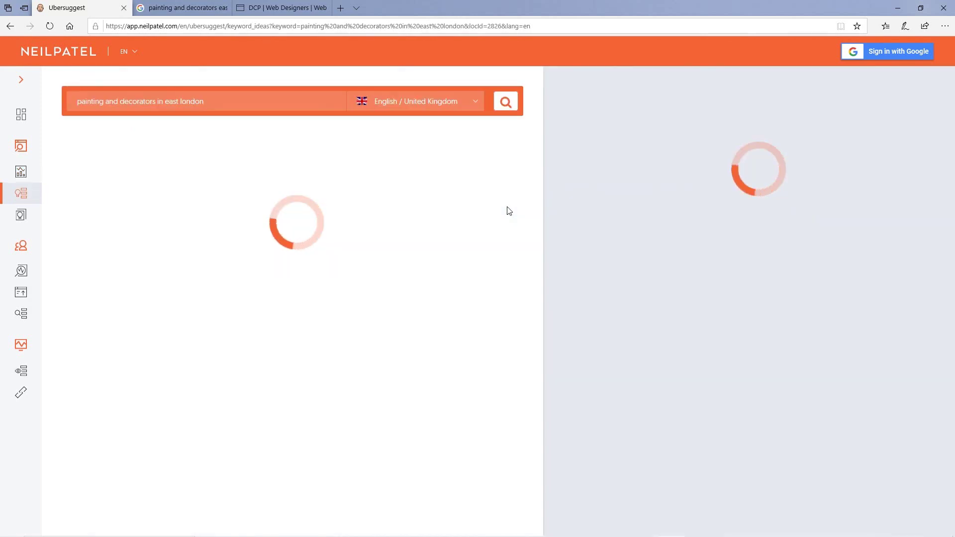
pyautogui.click(10, 28)
pyautogui.scroll(-10, 506, 326)
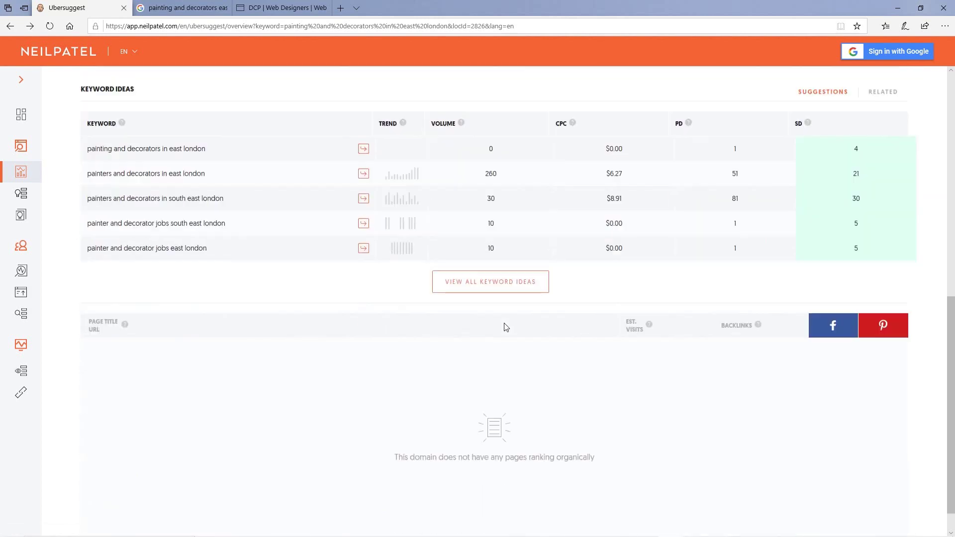
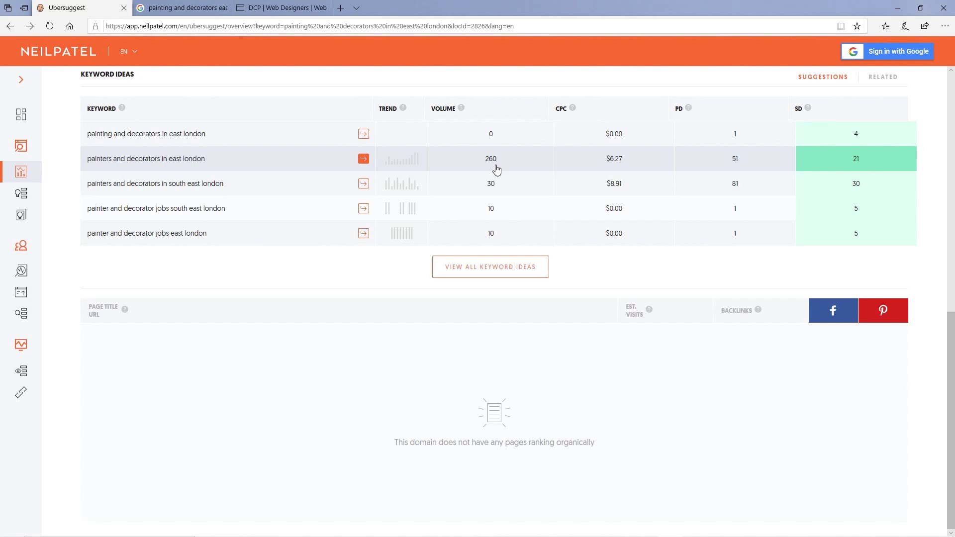
# Open Calculator and multiply the 260 monthly searches for "painters and decorators in east london" by 50.
pyautogui.press('super')
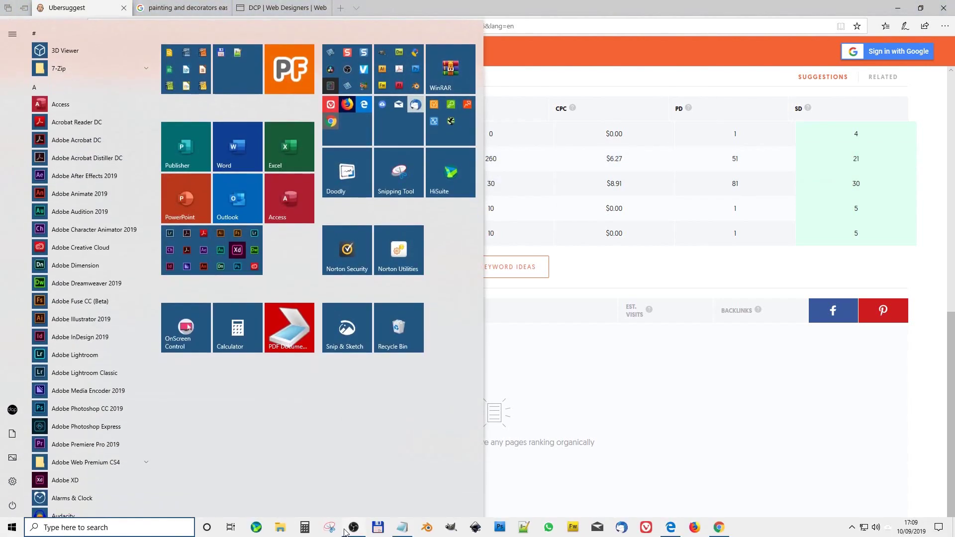
pyautogui.click(306, 528)
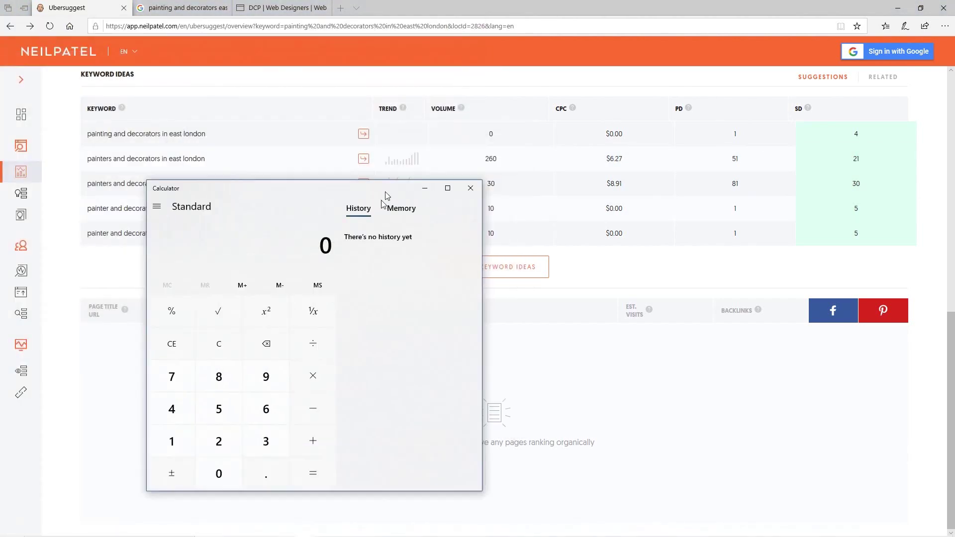
pyautogui.click(213, 471)
pyautogui.click(259, 438)
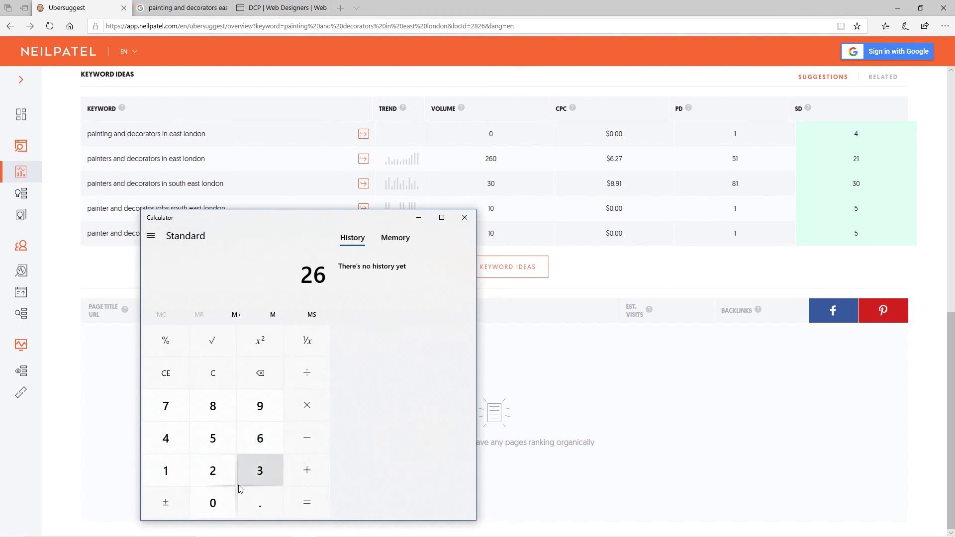
pyautogui.click(213, 503)
pyautogui.click(300, 418)
pyautogui.click(213, 438)
pyautogui.click(212, 503)
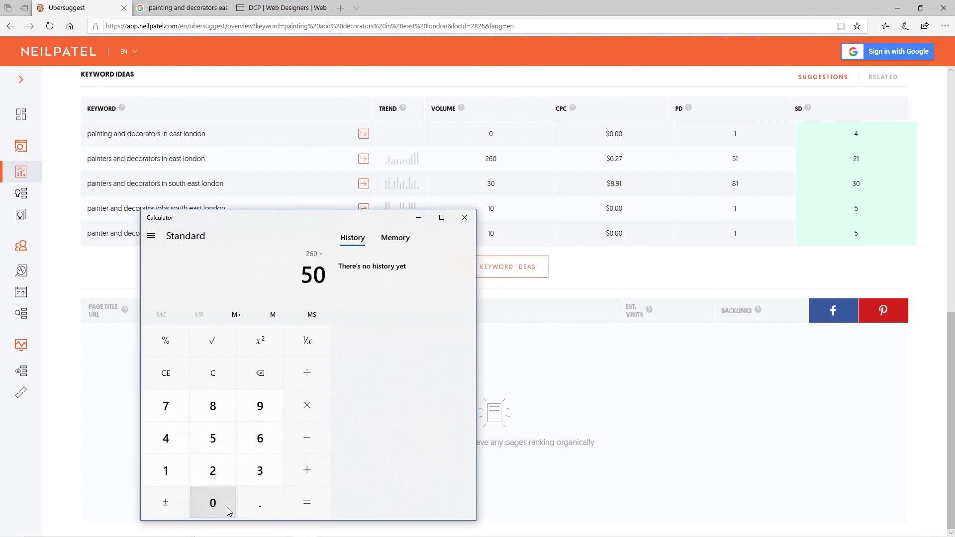
pyautogui.click(307, 500)
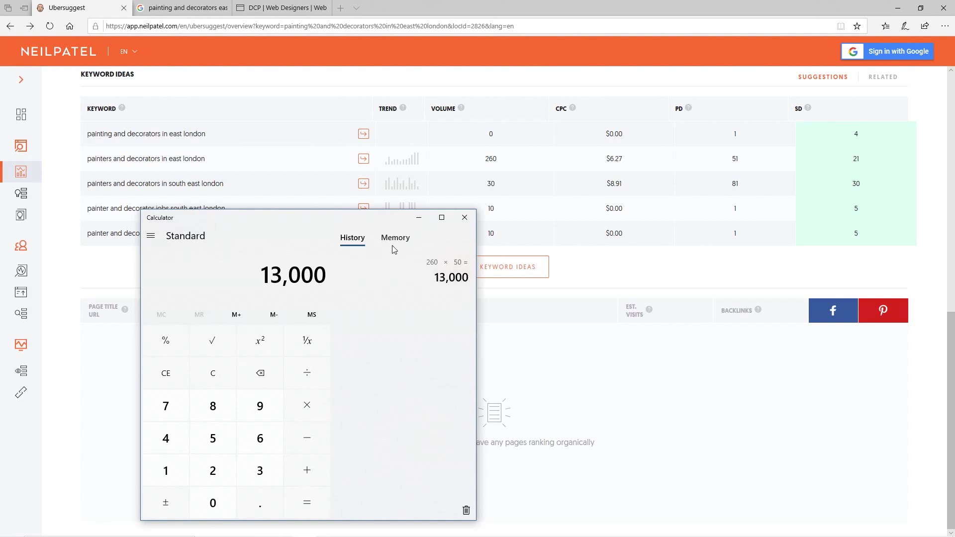
# Close Calculator and bring up the DCP London Web Designers website already open in Edge.
pyautogui.click(465, 217)
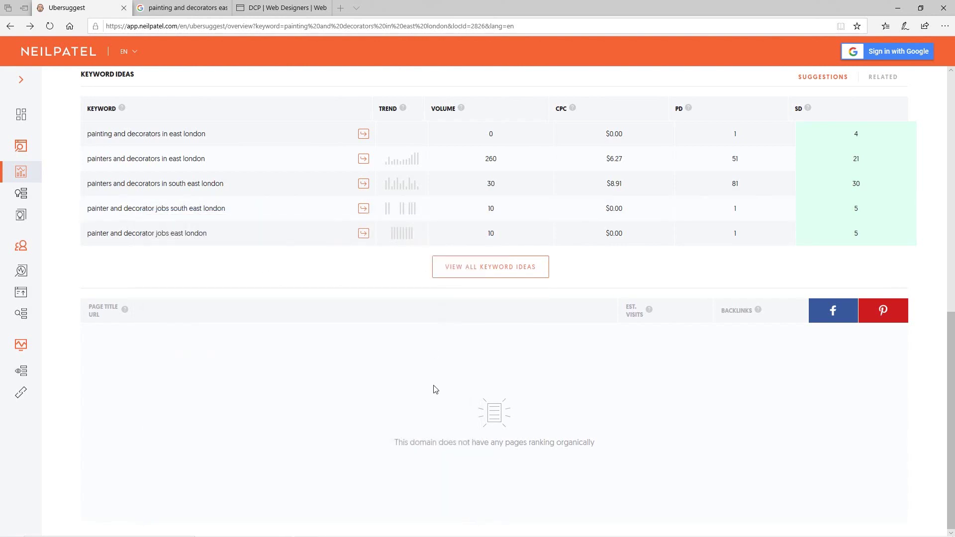
pyautogui.scroll(10, 335, 352)
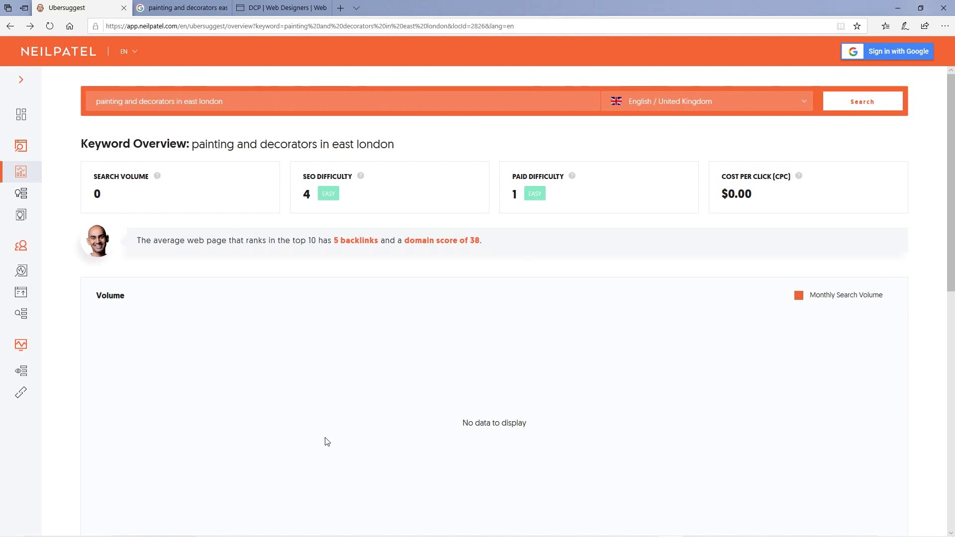
pyautogui.click(307, 8)
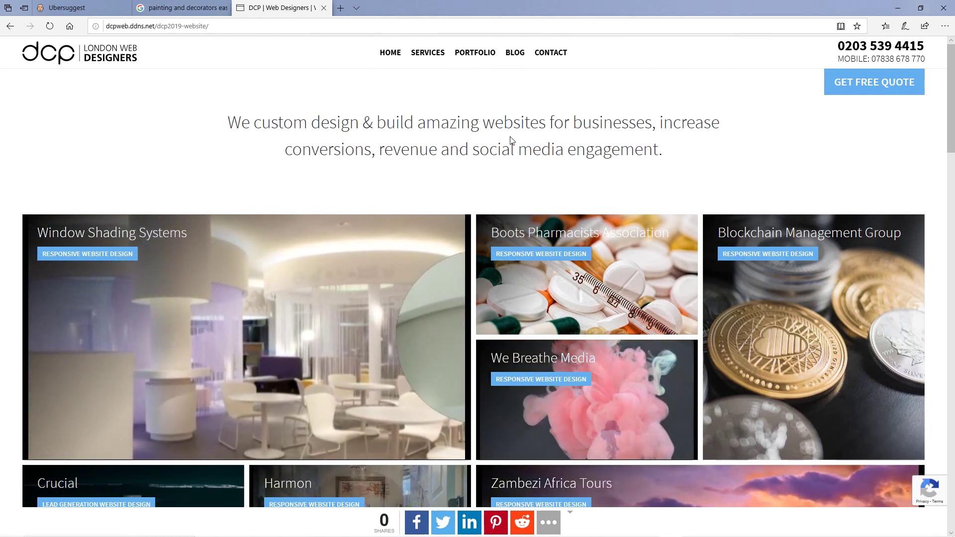
# View the DCP website and its SEOquake keyword density report in Chrome, returning to Ubersuggest in Edge.
pyautogui.click(900, 7)
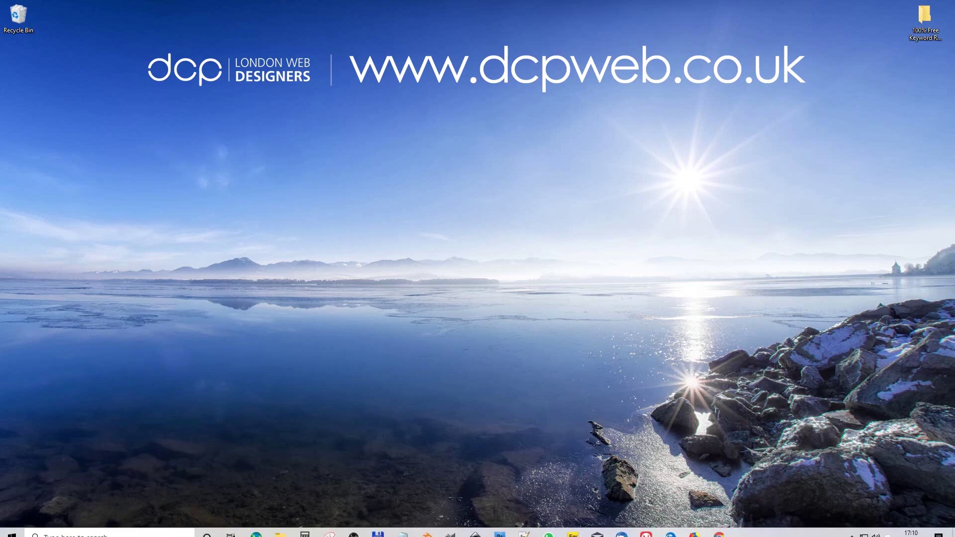
pyautogui.click(719, 529)
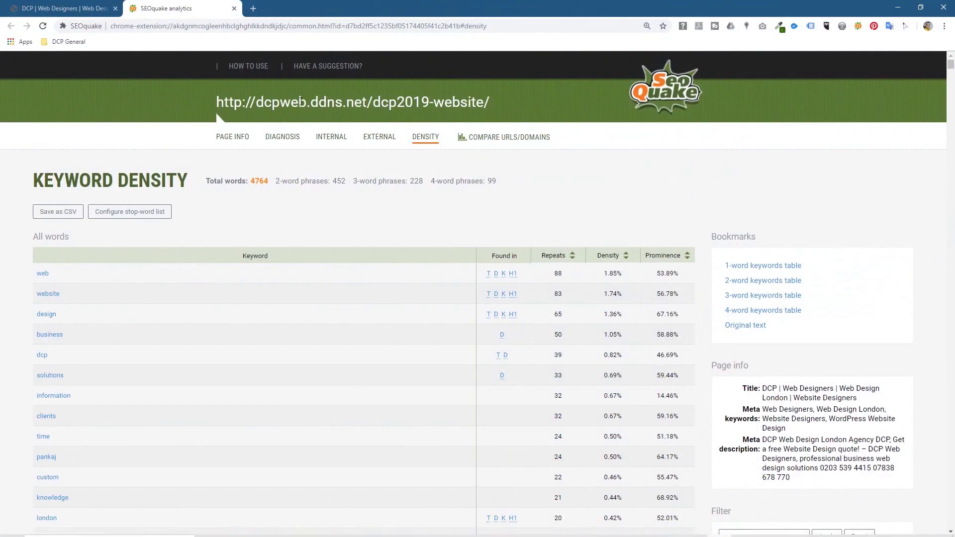
pyautogui.click(62, 9)
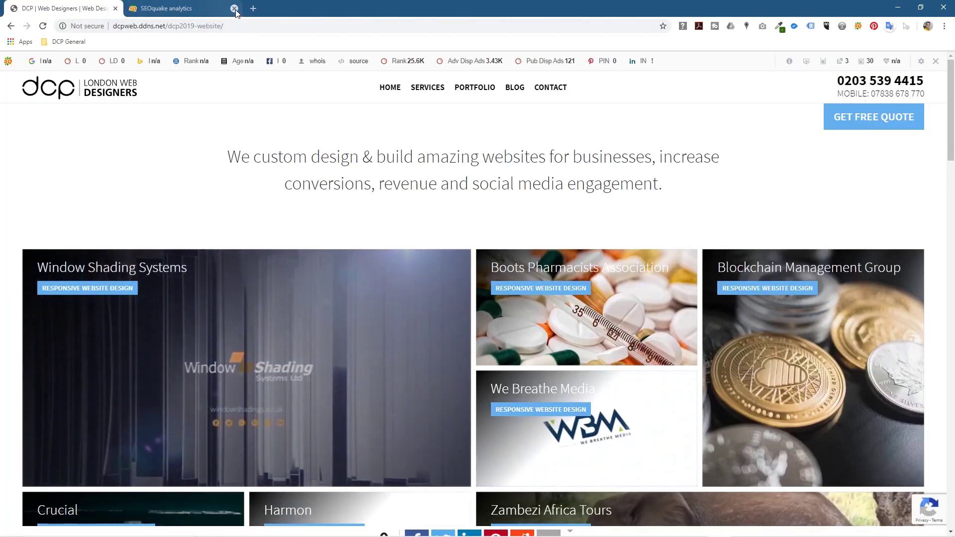
pyautogui.click(219, 8)
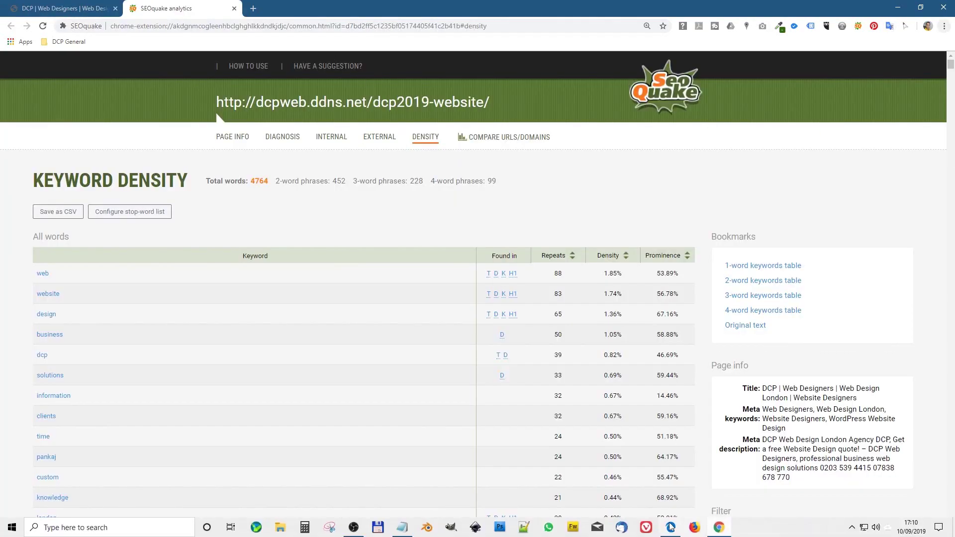
pyautogui.click(674, 527)
pyautogui.click(78, 9)
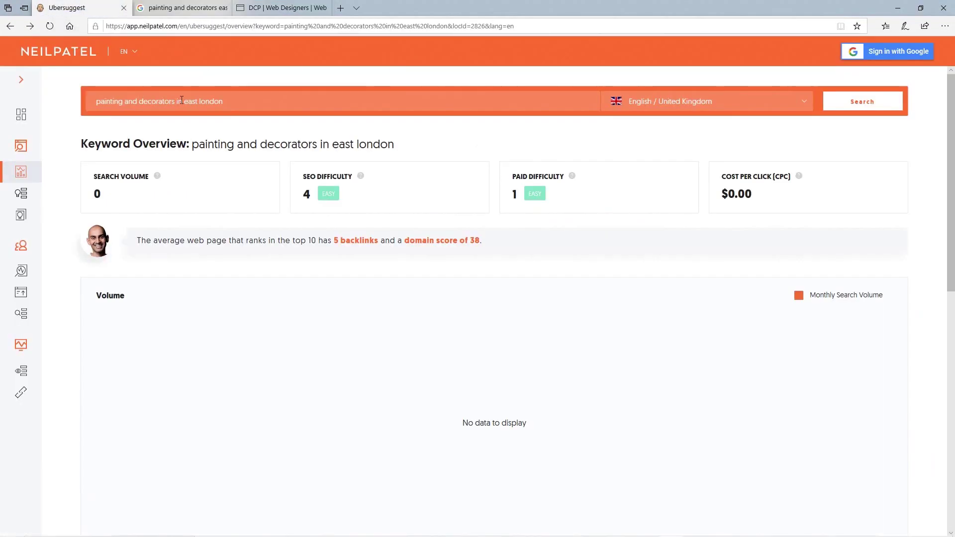
# Search Ubersuggest for "decoractor" and review its keyword overview and keyword ideas.
pyautogui.tripleClick(231, 103)
pyautogui.write('deci')
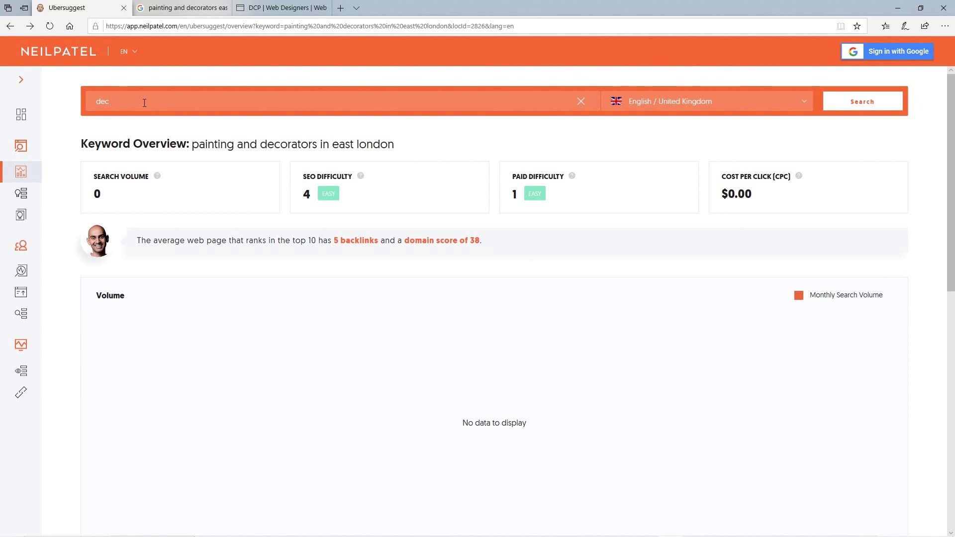
pyautogui.write('oractor')
pyautogui.press('Return')
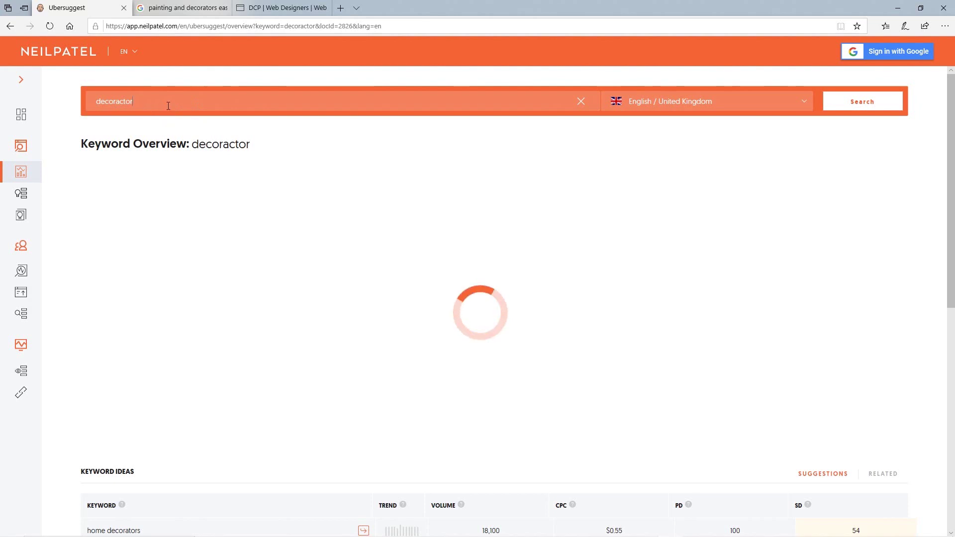
pyautogui.scroll(-7, 331, 238)
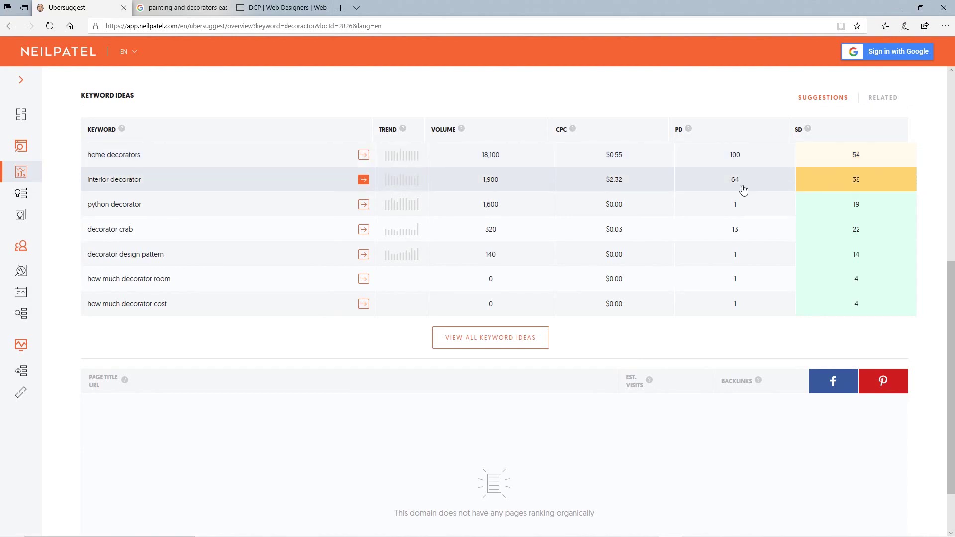
pyautogui.scroll(7, 531, 284)
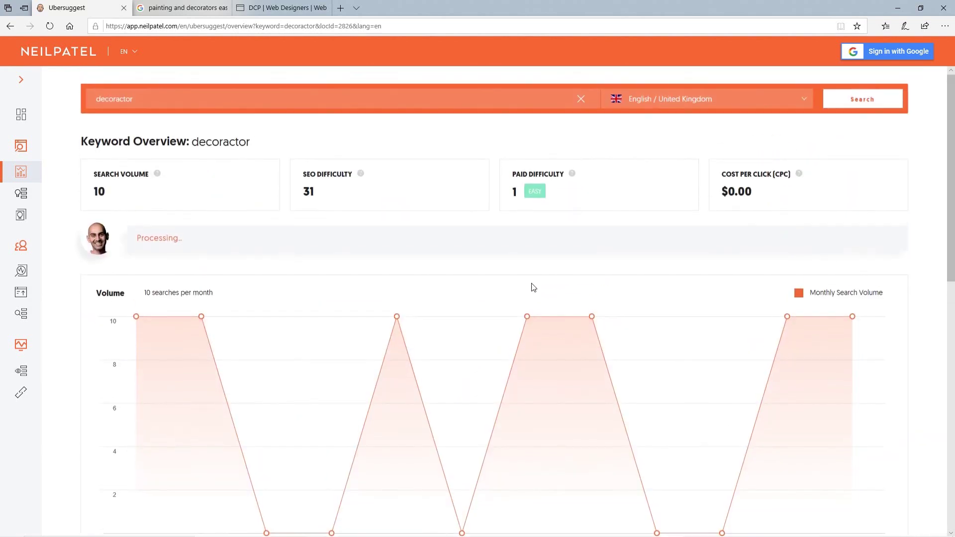
pyautogui.scroll(-2, 286, 291)
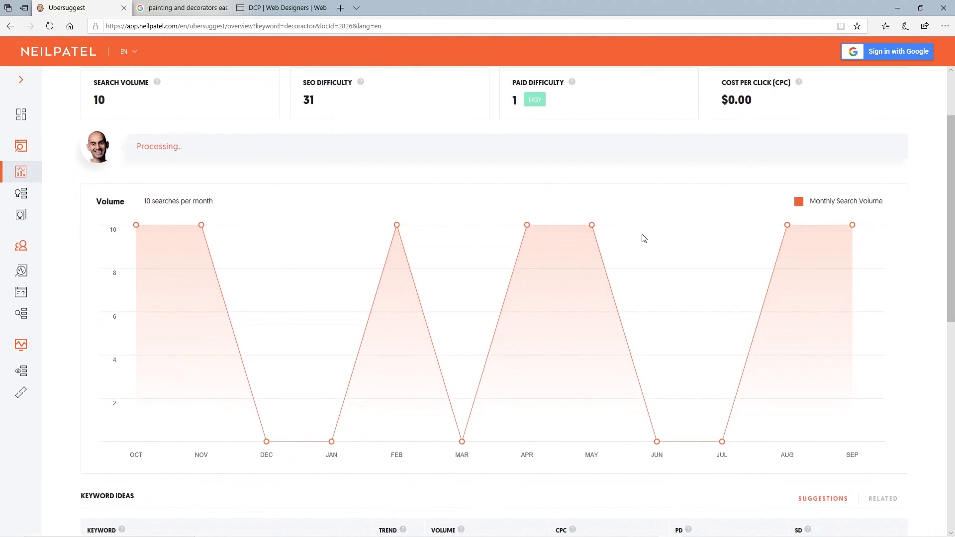
pyautogui.scroll(2, 247, 251)
pyautogui.scroll(-4, 222, 316)
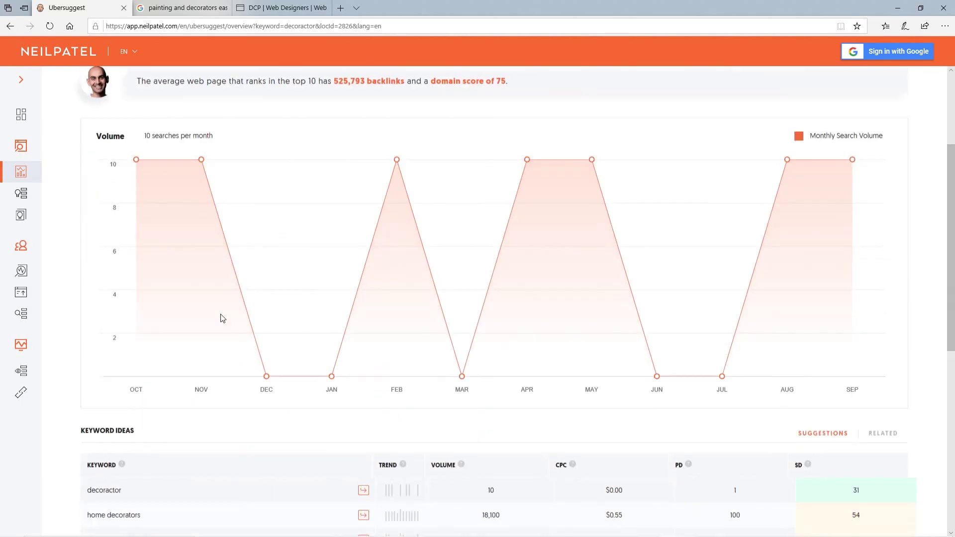
# Correct the misspelled Ubersuggest keyword to "decorator" and search for it.
pyautogui.moveTo(138, 462); pyautogui.dragTo(77, 468)
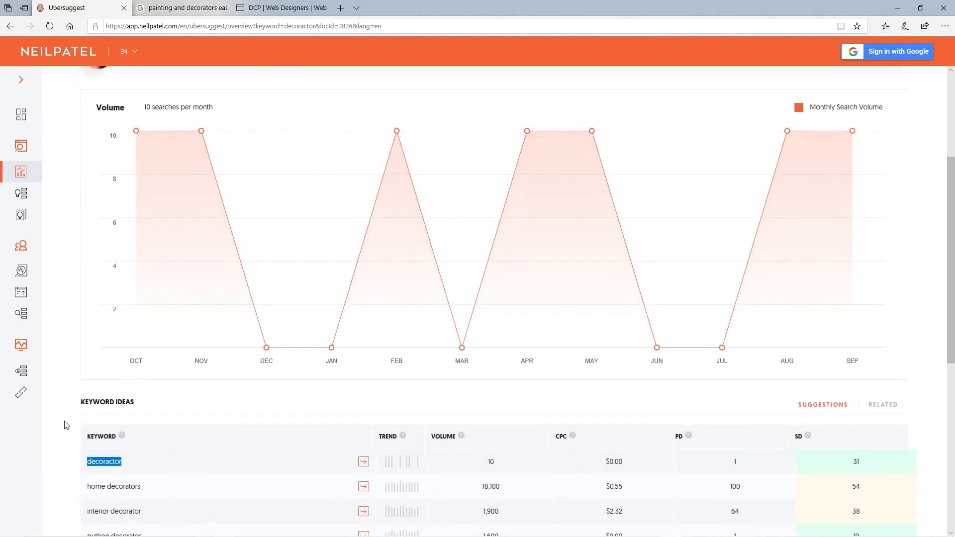
pyautogui.scroll(4, 66, 426)
pyautogui.moveTo(153, 103); pyautogui.dragTo(68, 103)
pyautogui.write('painting and decorators east london')
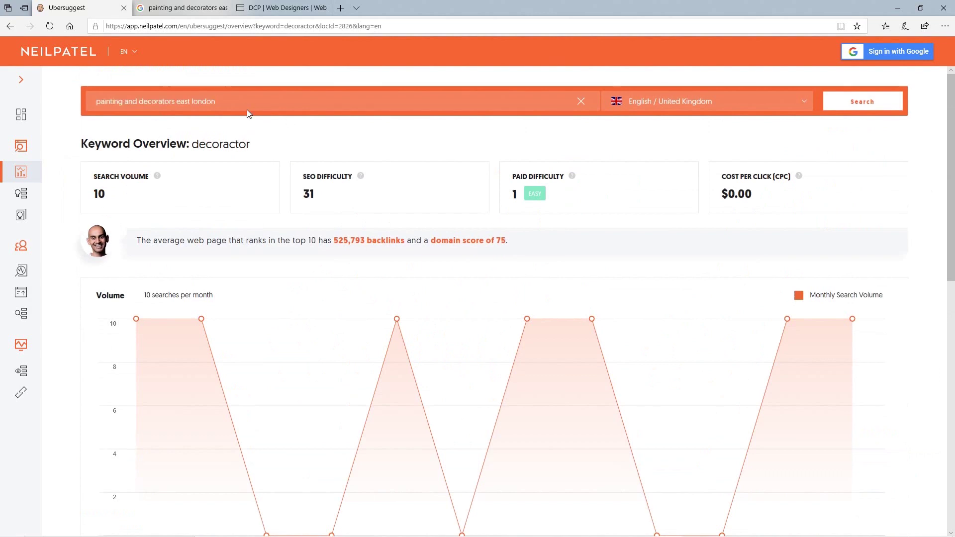
pyautogui.moveTo(217, 103); pyautogui.dragTo(33, 102)
pyautogui.write('decorator')
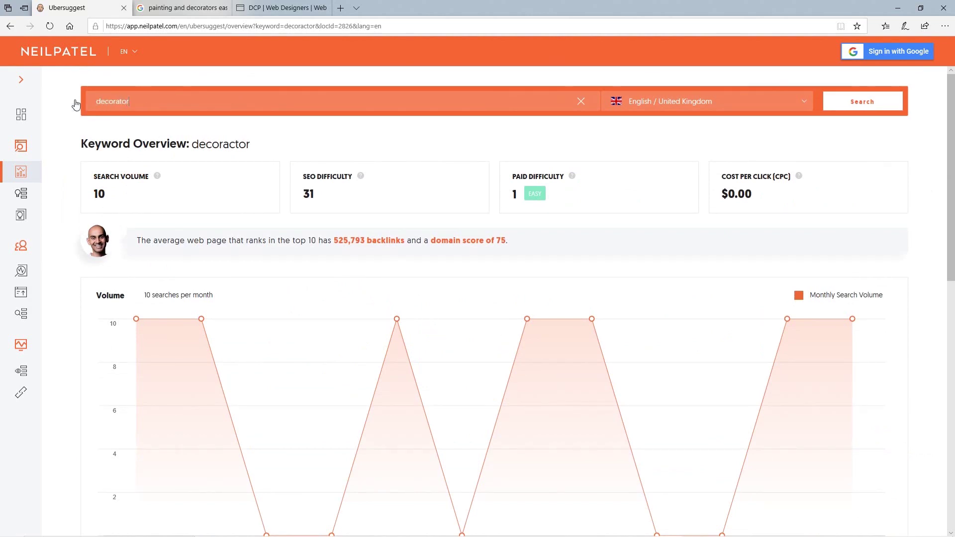
pyautogui.click(836, 102)
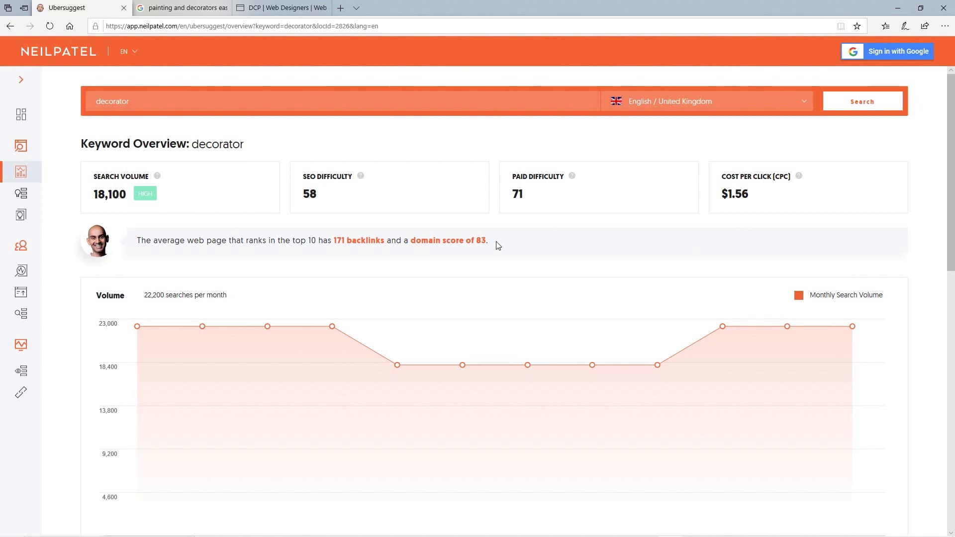
# Extend the keyword to "decorator london", search for it and review its keyword ideas and overview.
pyautogui.click(148, 94)
pyautogui.write('london')
pyautogui.press('Return')
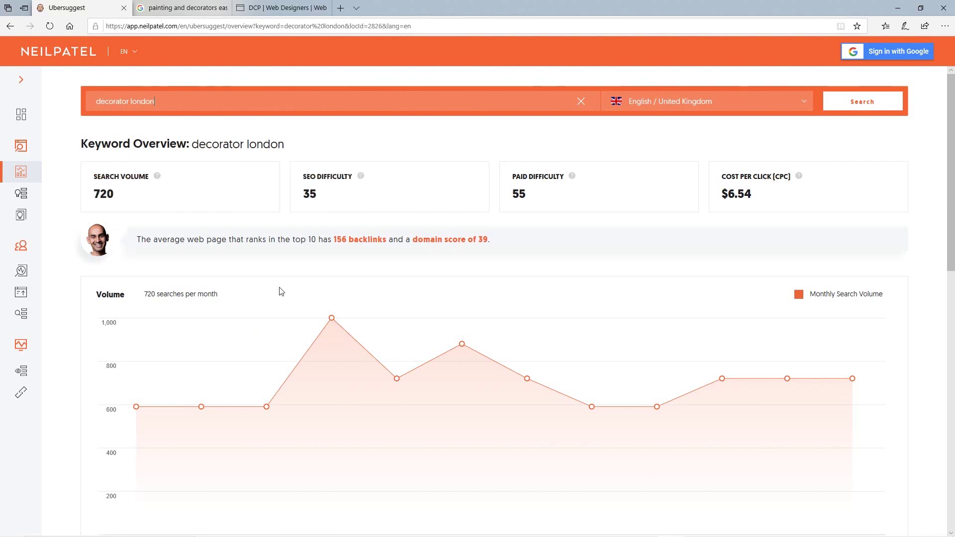
pyautogui.scroll(-10, 279, 367)
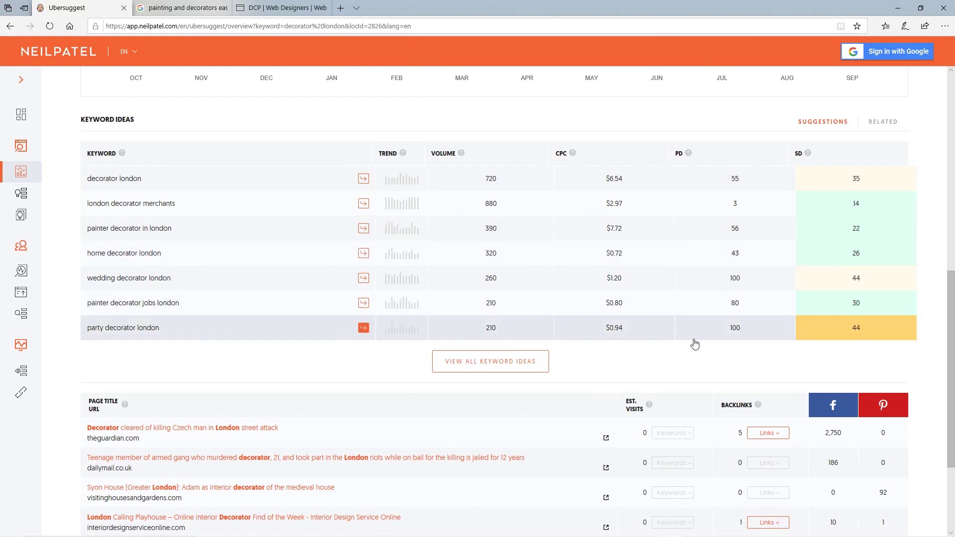
pyautogui.scroll(10, 695, 344)
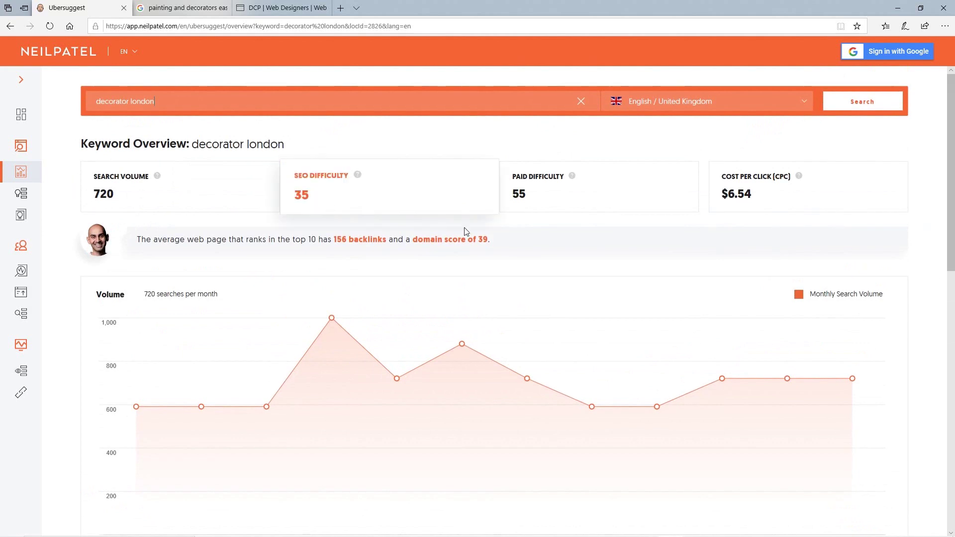